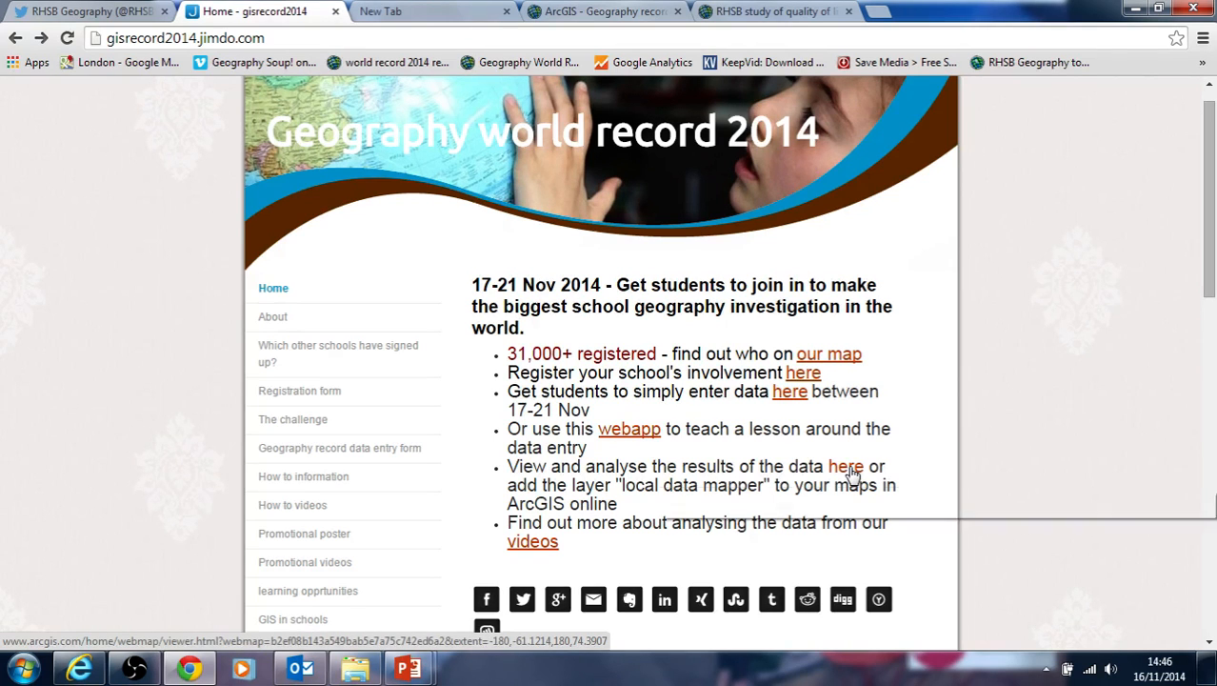
Open the map of the data results linked from the website, focus it on southern England, and show its contents list.
left_click(850, 473)
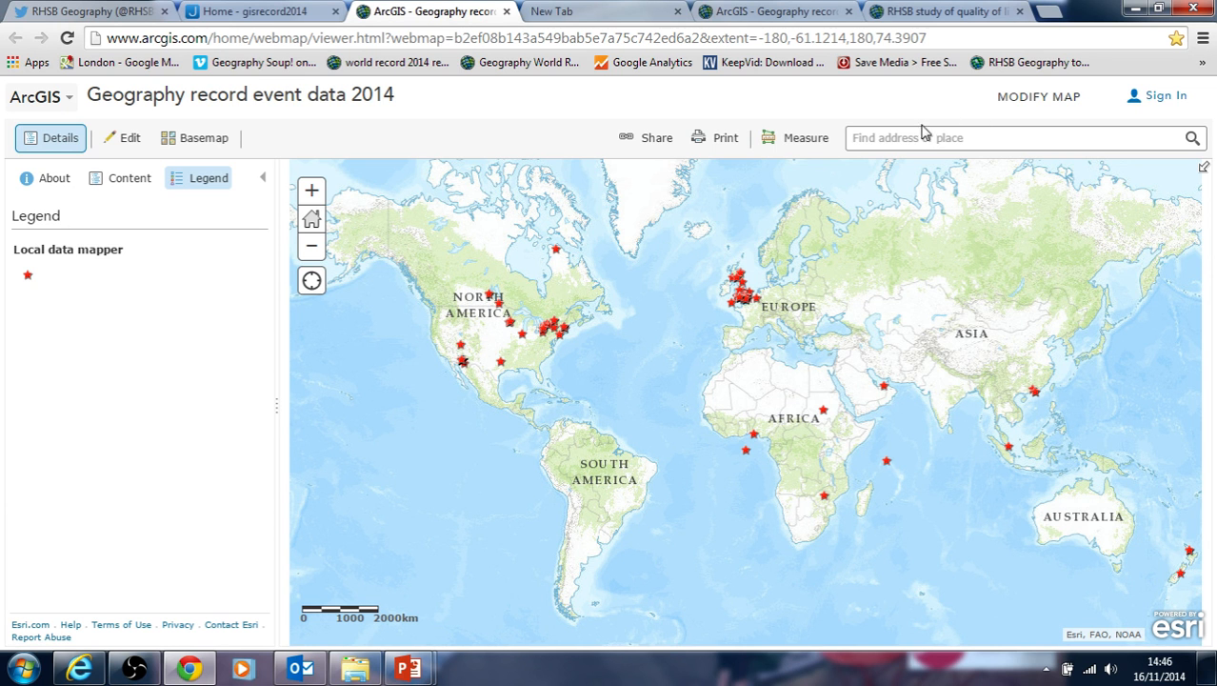
scroll(764, 290, "up", 3)
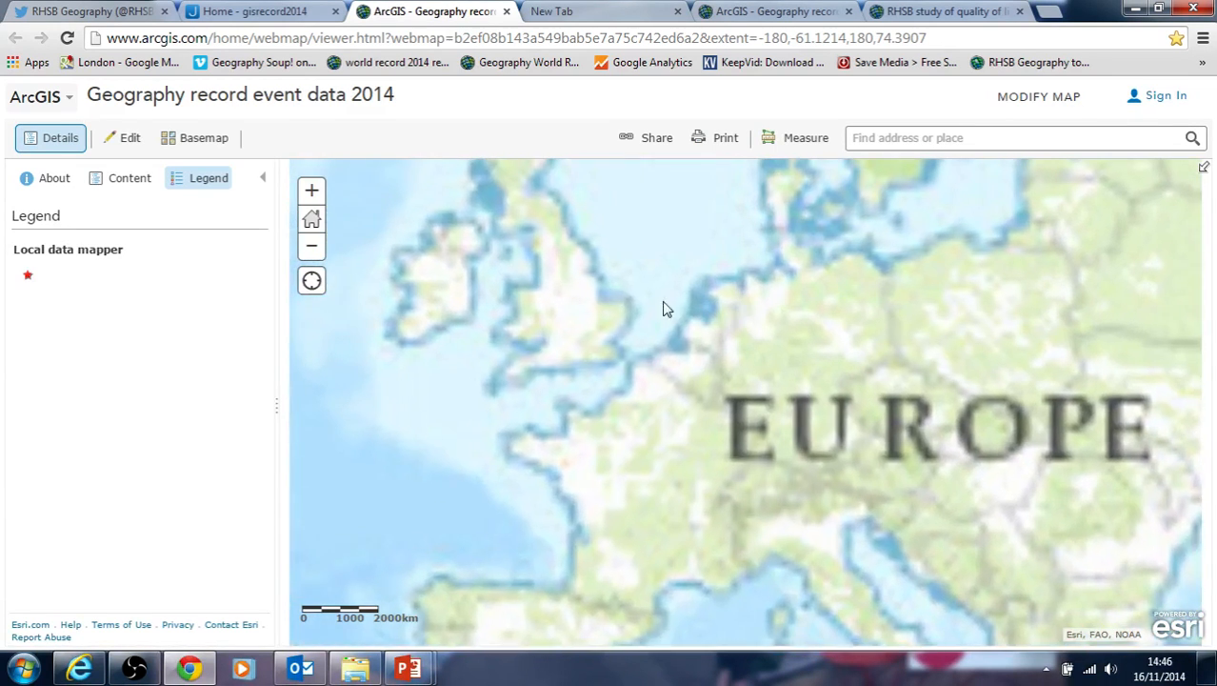
left_click_drag(666, 306, 863, 402)
scroll(848, 435, "up", 1)
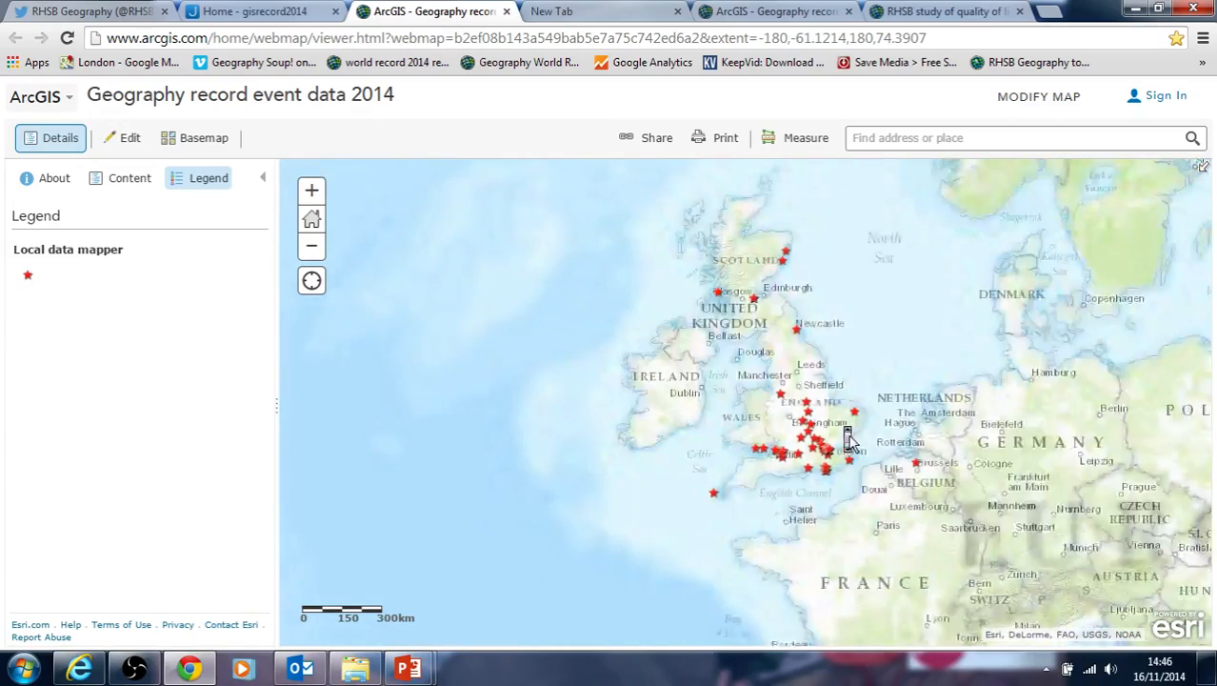
scroll(853, 440, "up", 1)
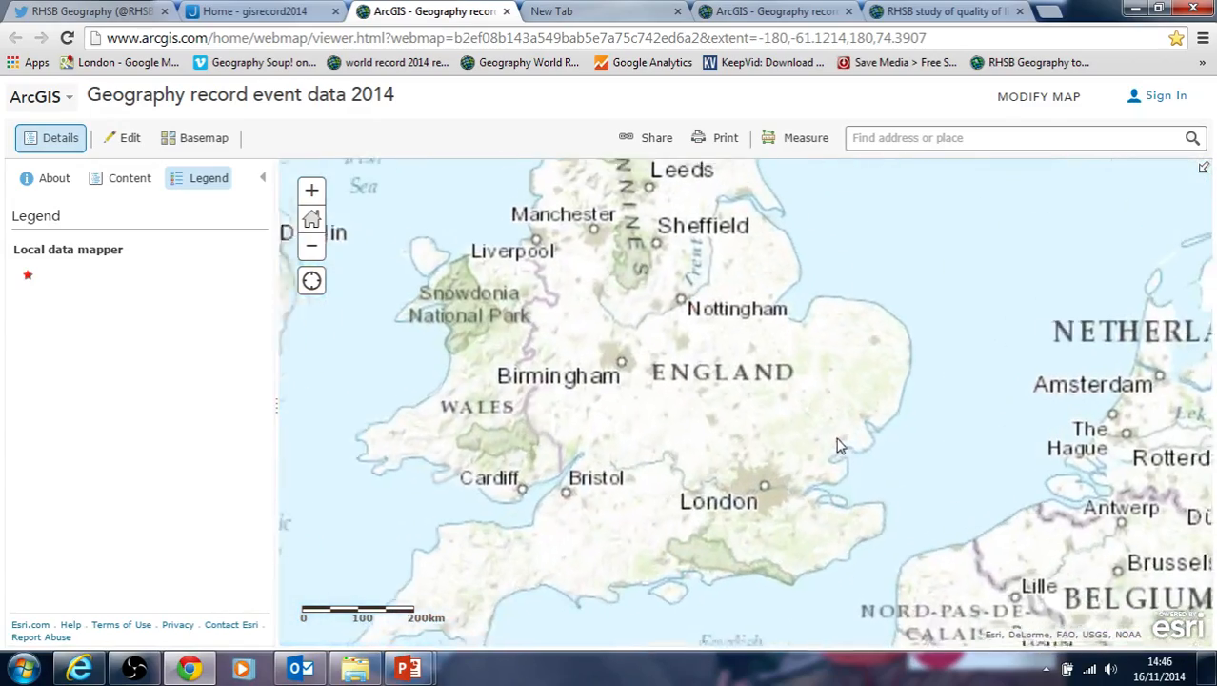
left_click_drag(811, 446, 795, 424)
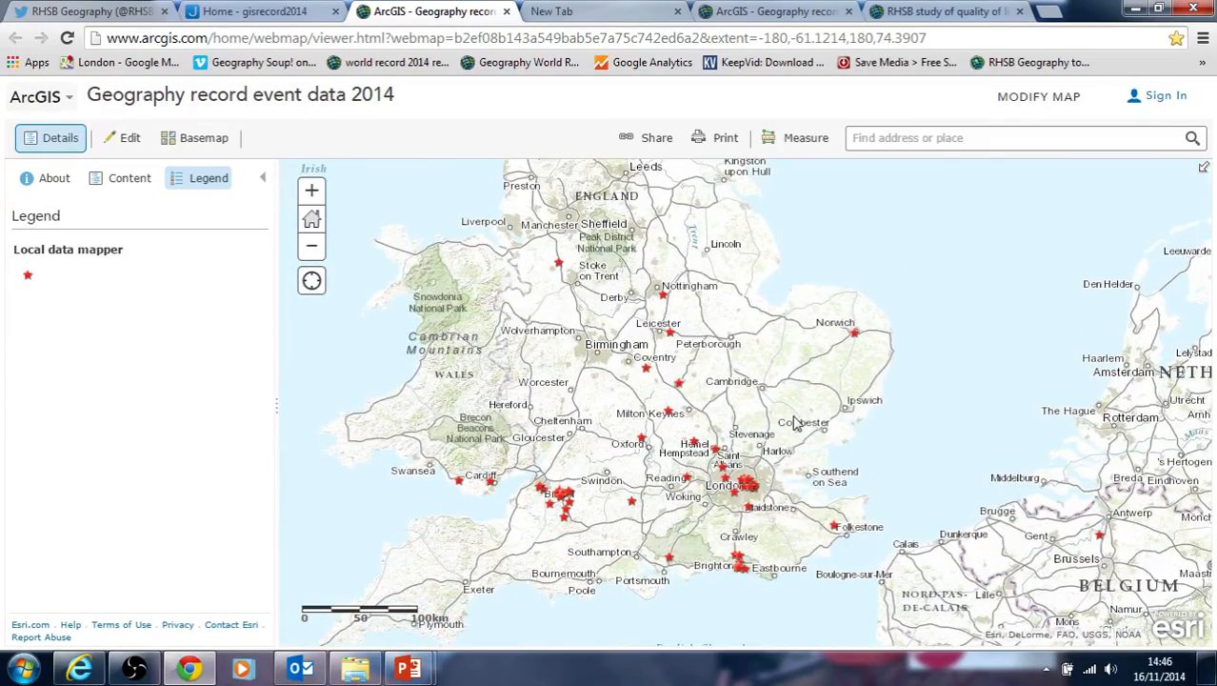
left_click_drag(593, 458, 614, 400)
scroll(638, 417, "up", 1)
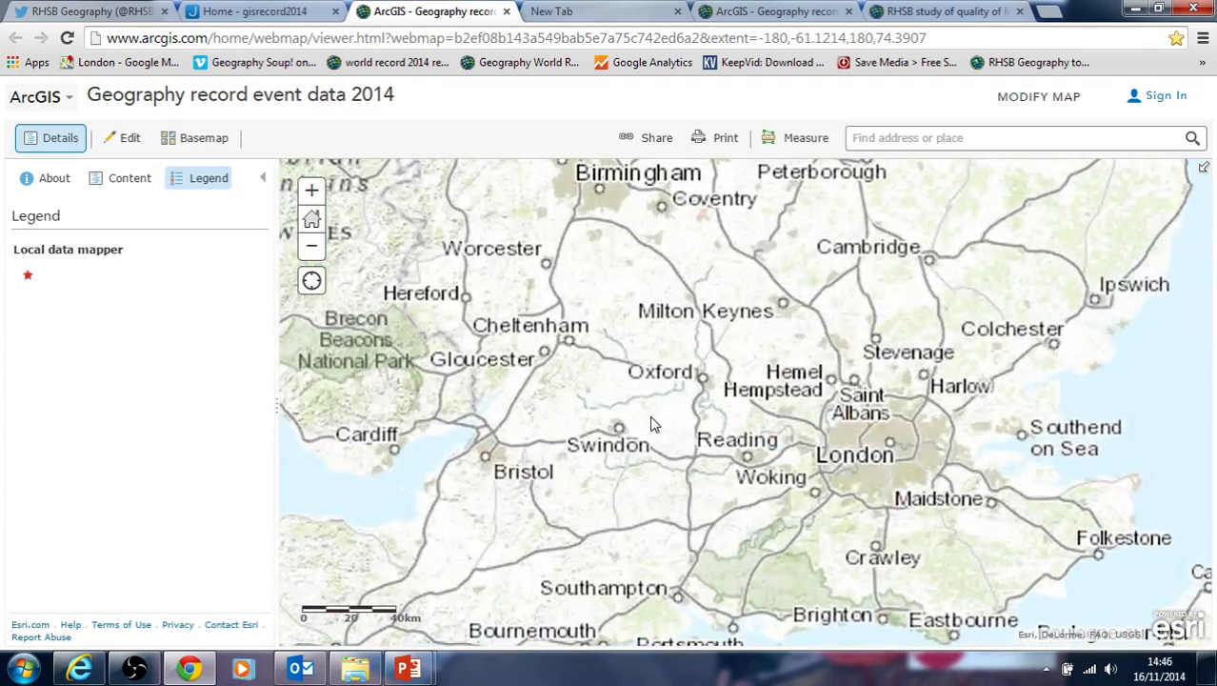
left_click_drag(682, 454, 769, 404)
scroll(683, 403, "up", 1)
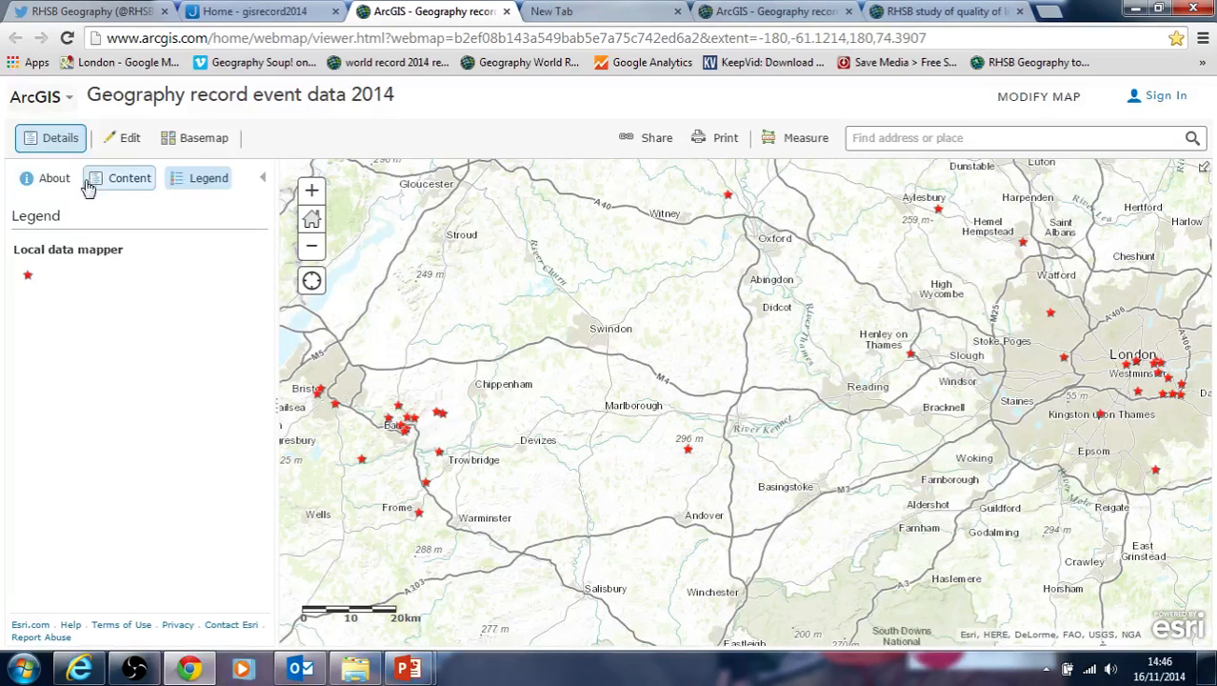
left_click(119, 185)
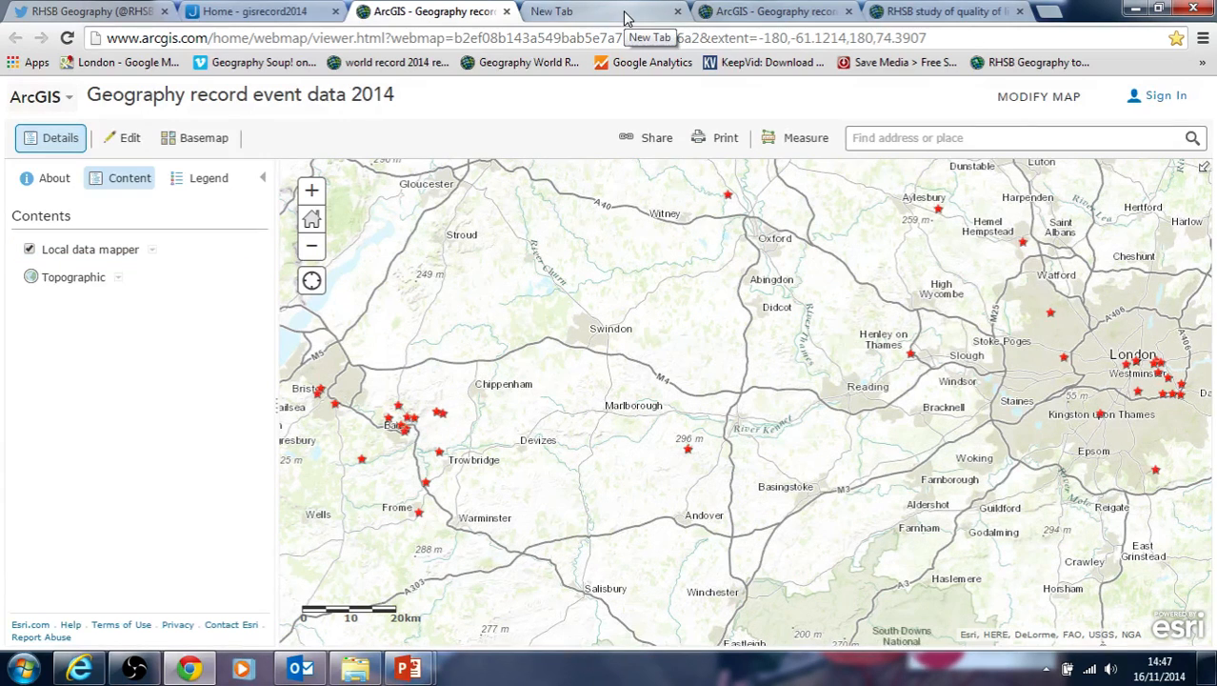
left_click(265, 10)
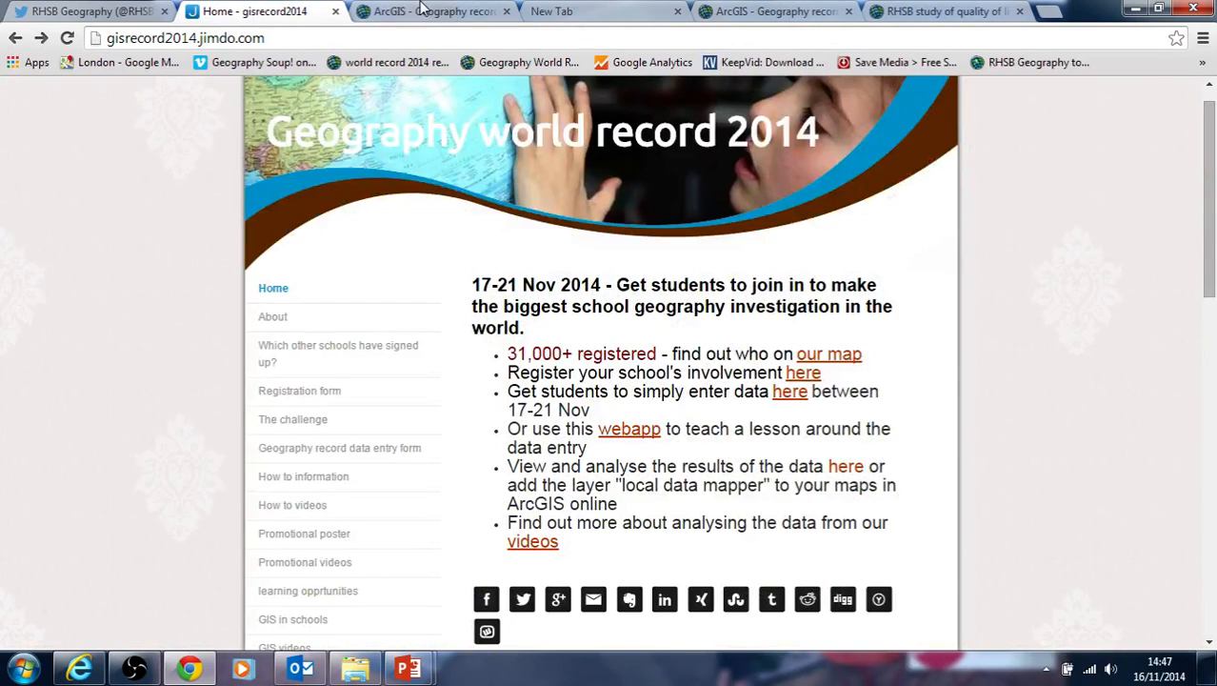
left_click(632, 11)
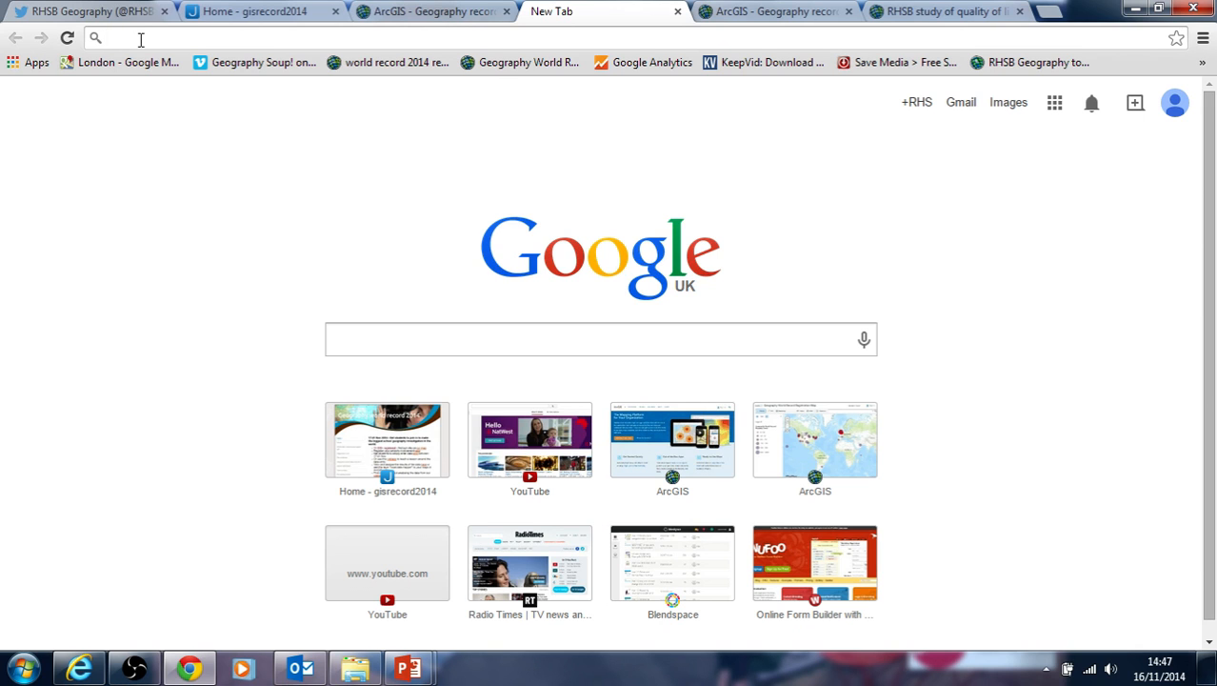
type("www.arcxgis")
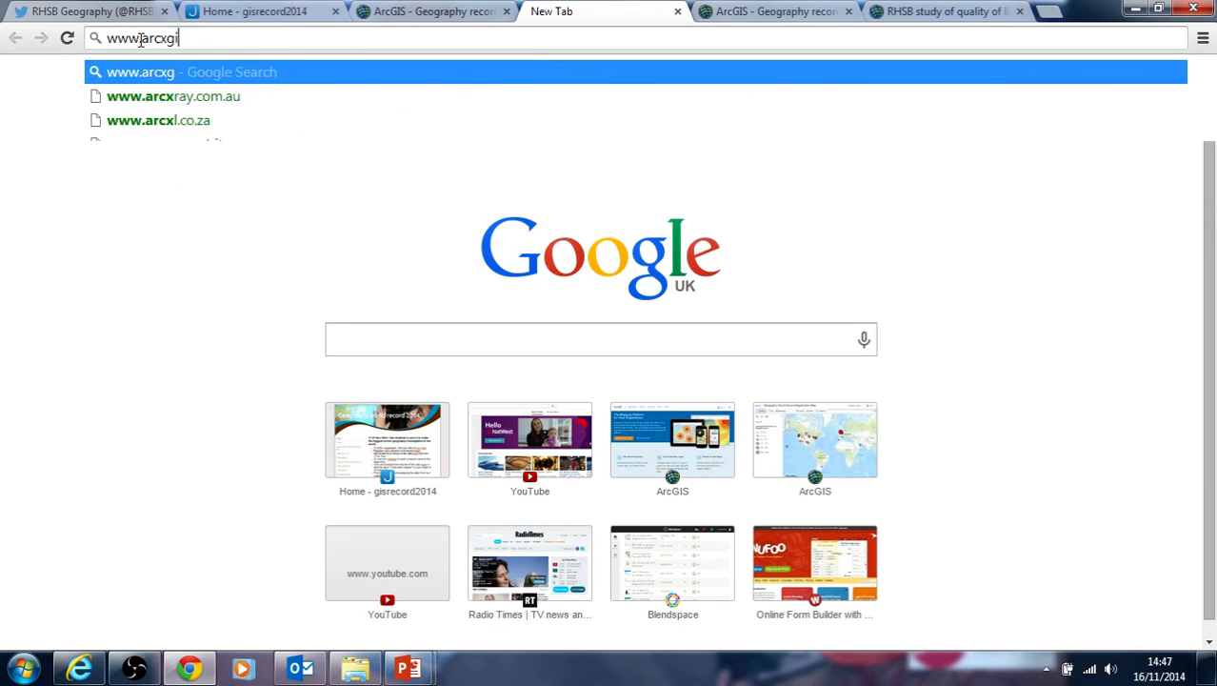
key("BackSpace")
key("BackSpace")
key("BackSpace")
key("BackSpace")
type("gis.com")
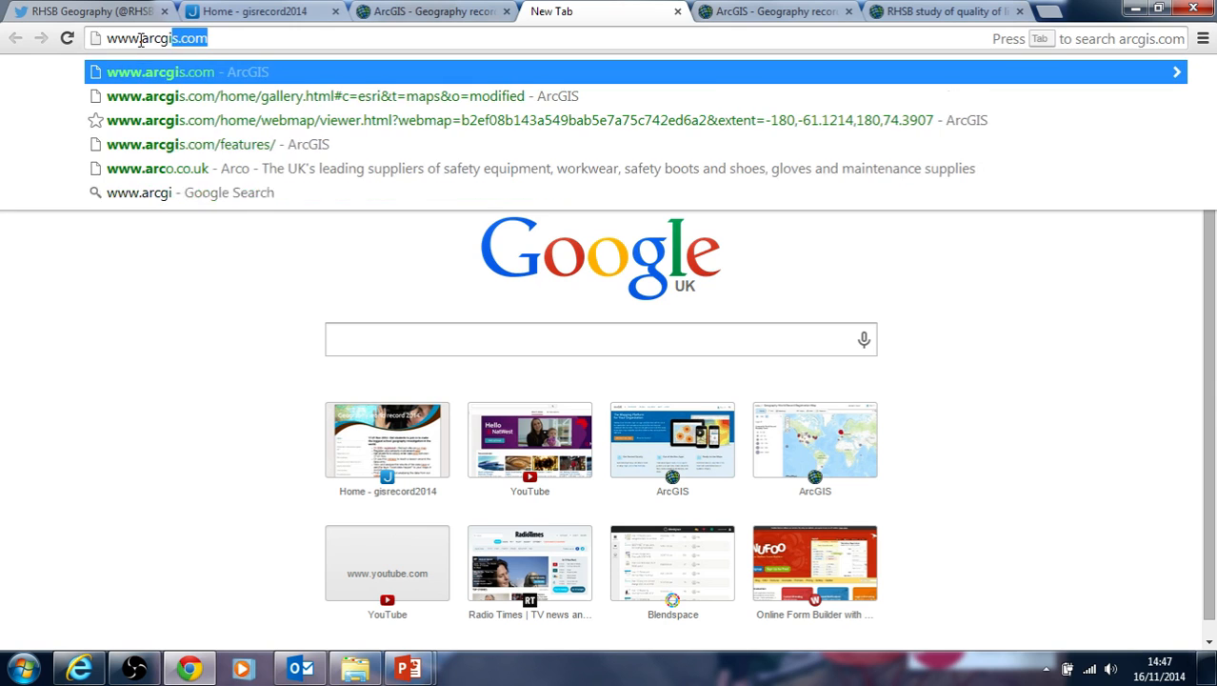
key("Return")
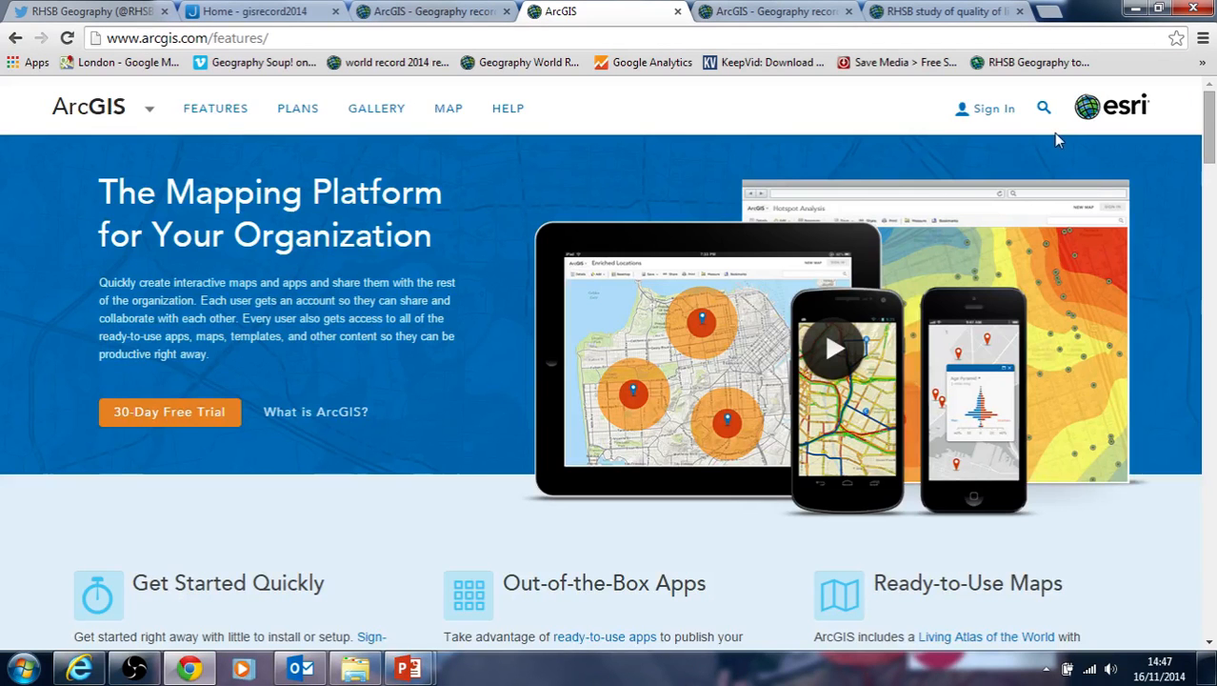
Search the ArcGIS site for "local data mapper".
left_click(1044, 110)
type("local data mapper")
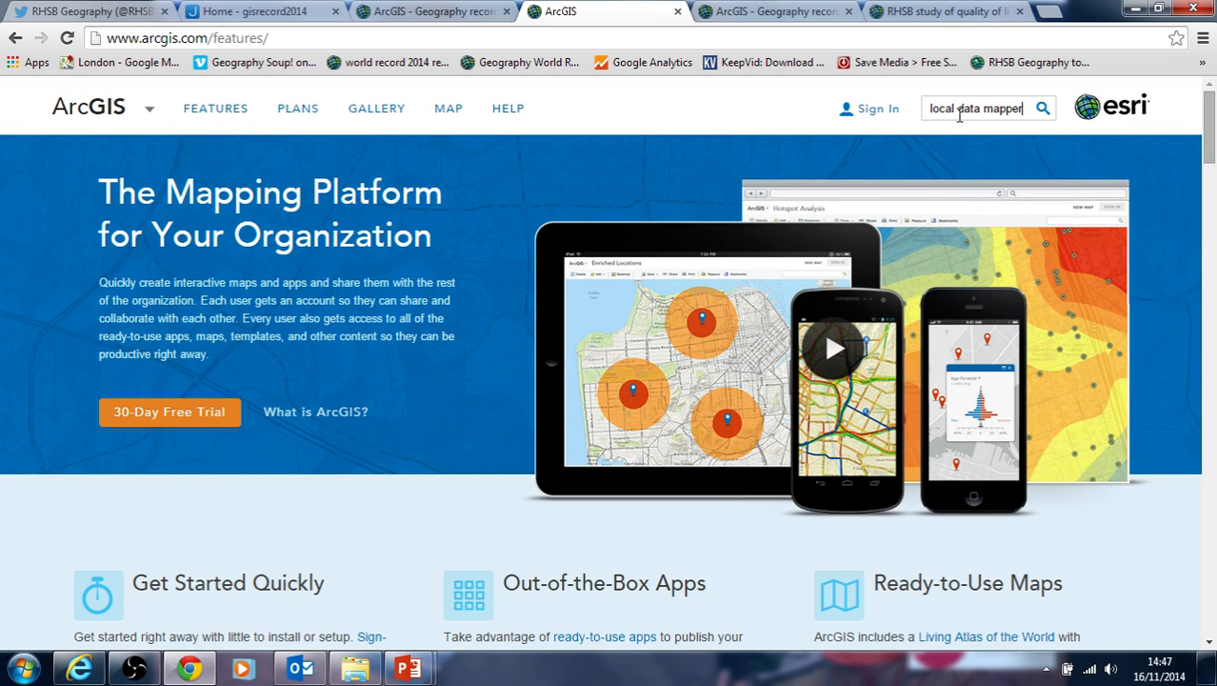
key("Return")
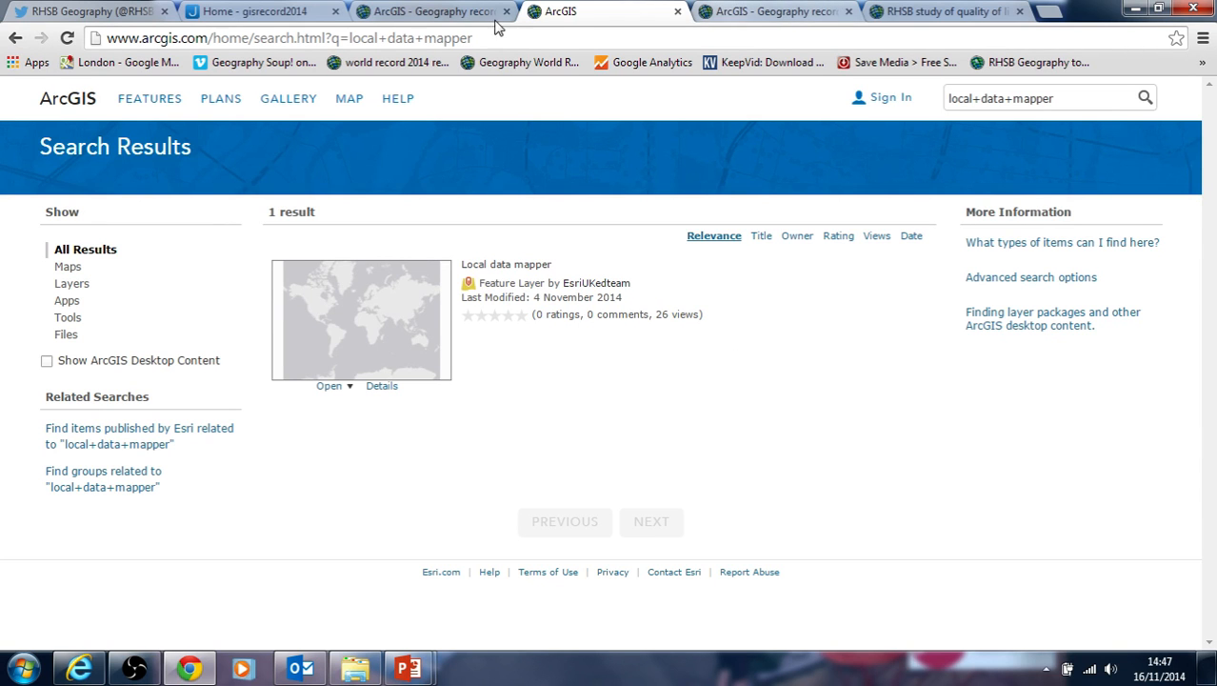
Return to the Geography record event data 2014 map and review its layer options, description and legend.
left_click(431, 12)
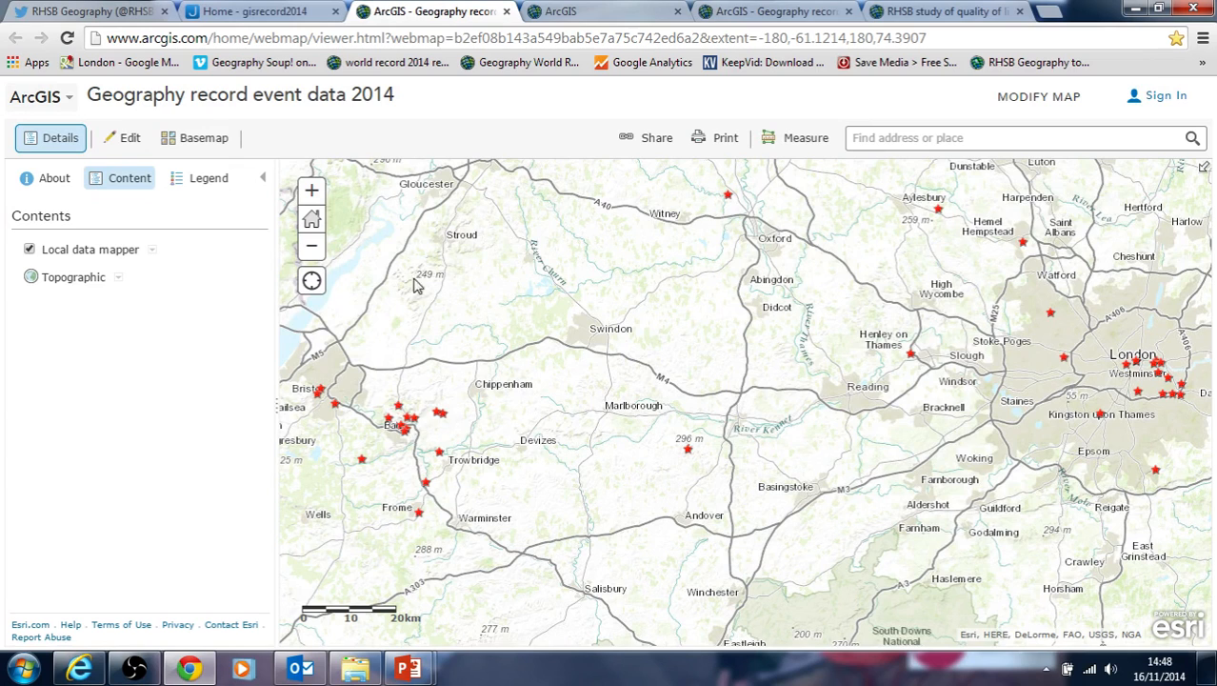
left_click(152, 251)
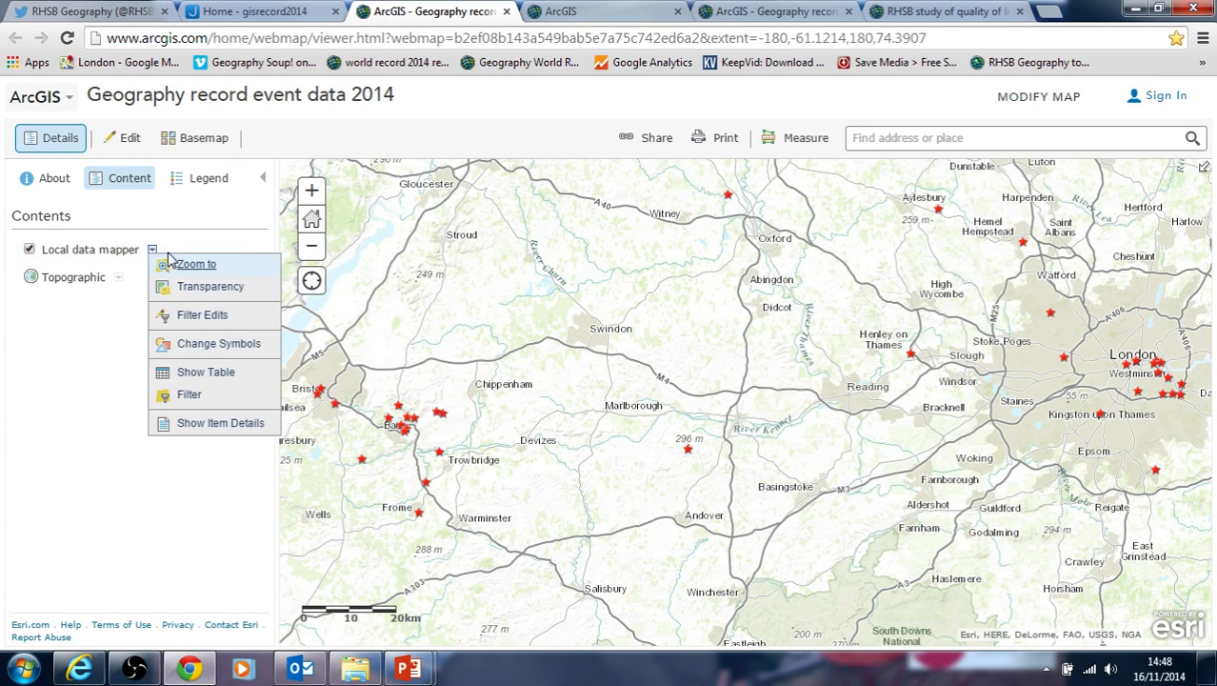
left_click(131, 297)
left_click(45, 179)
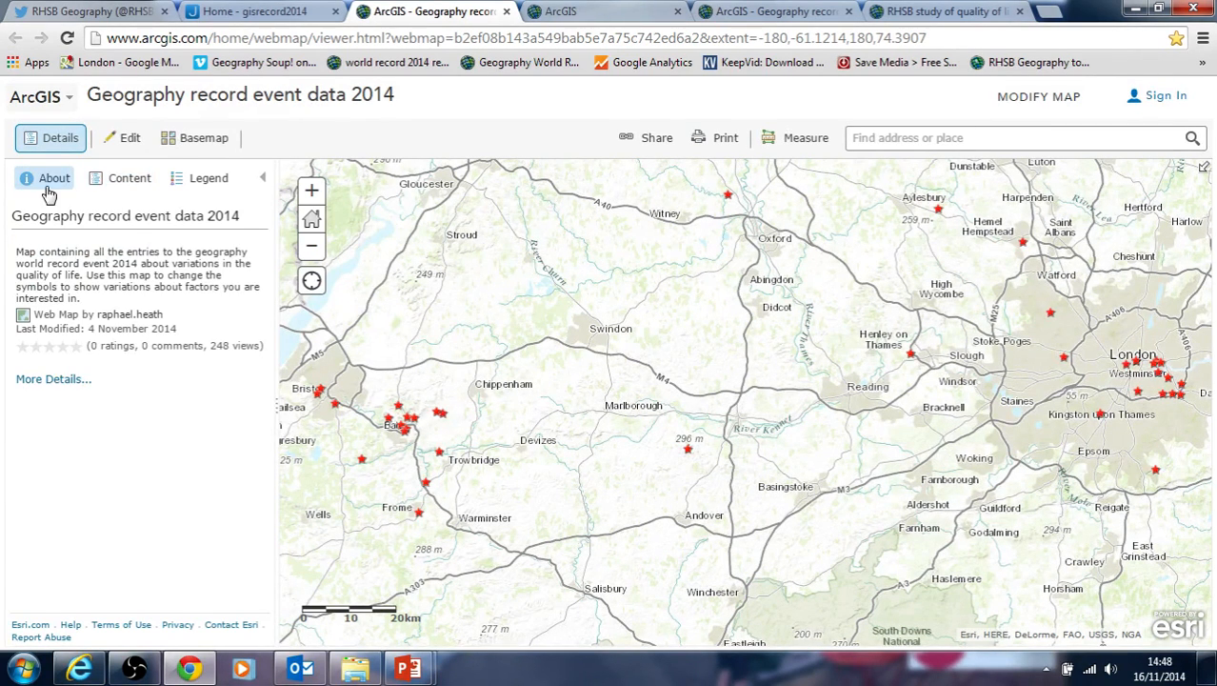
left_click(209, 185)
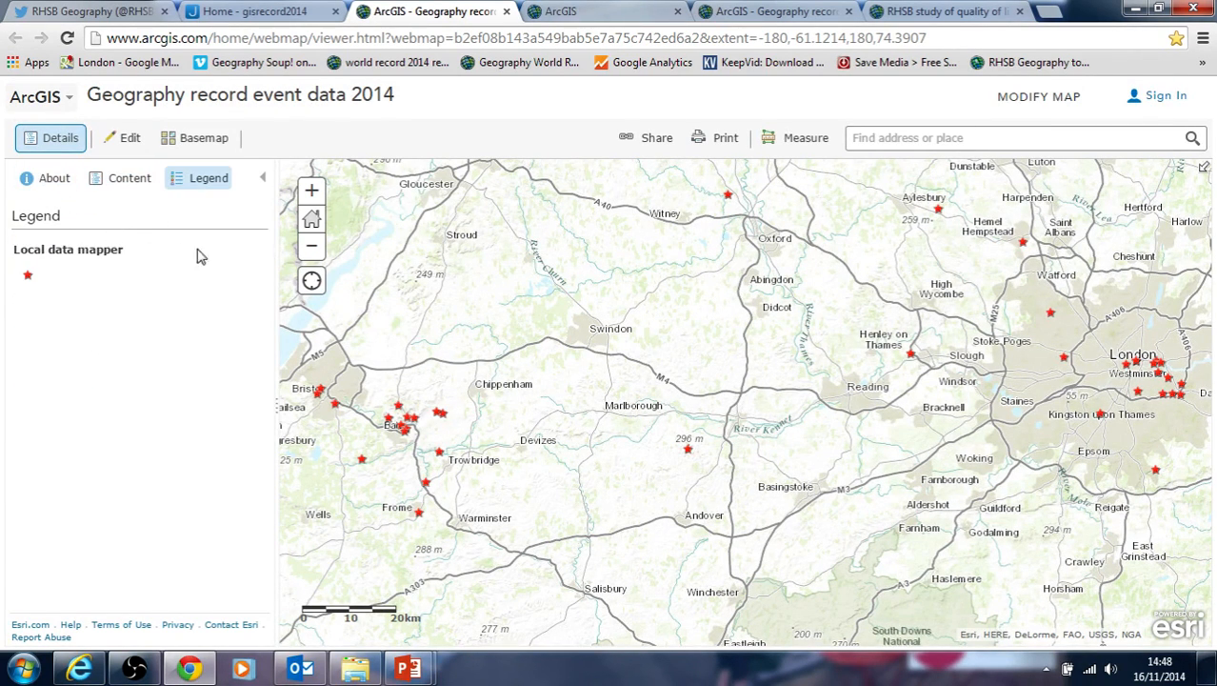
left_click(116, 181)
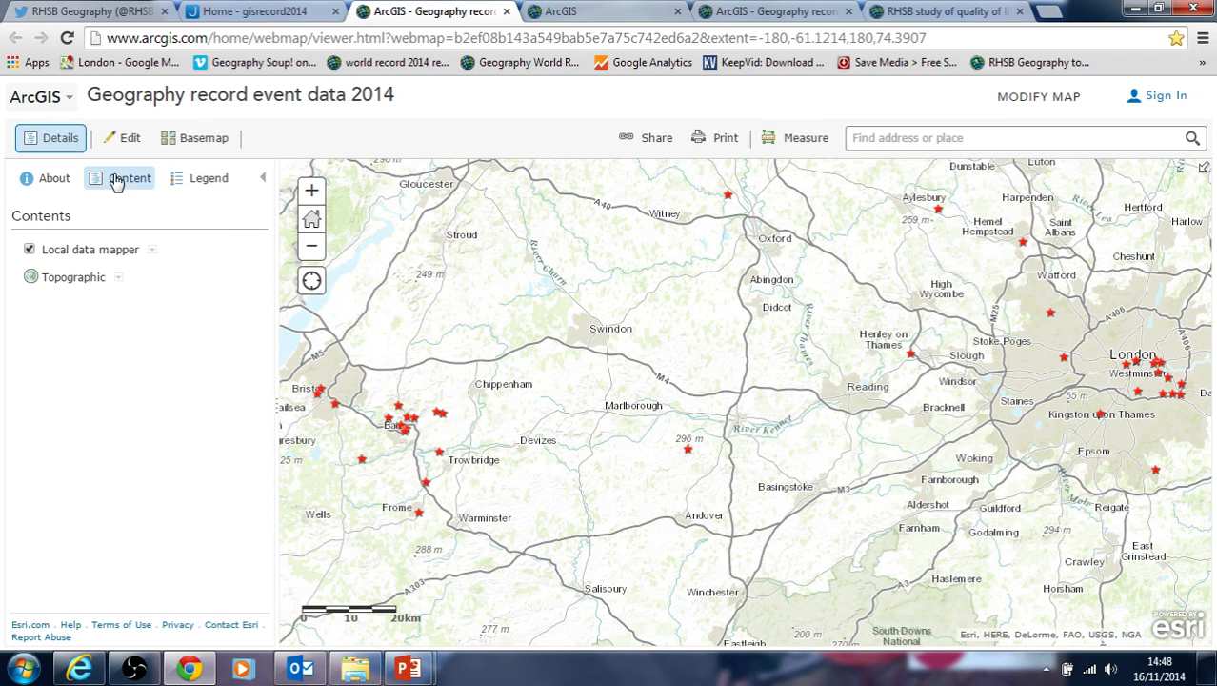
Start changing the symbols of the Local data mapper layer and set them to vary by Color.
left_click(153, 251)
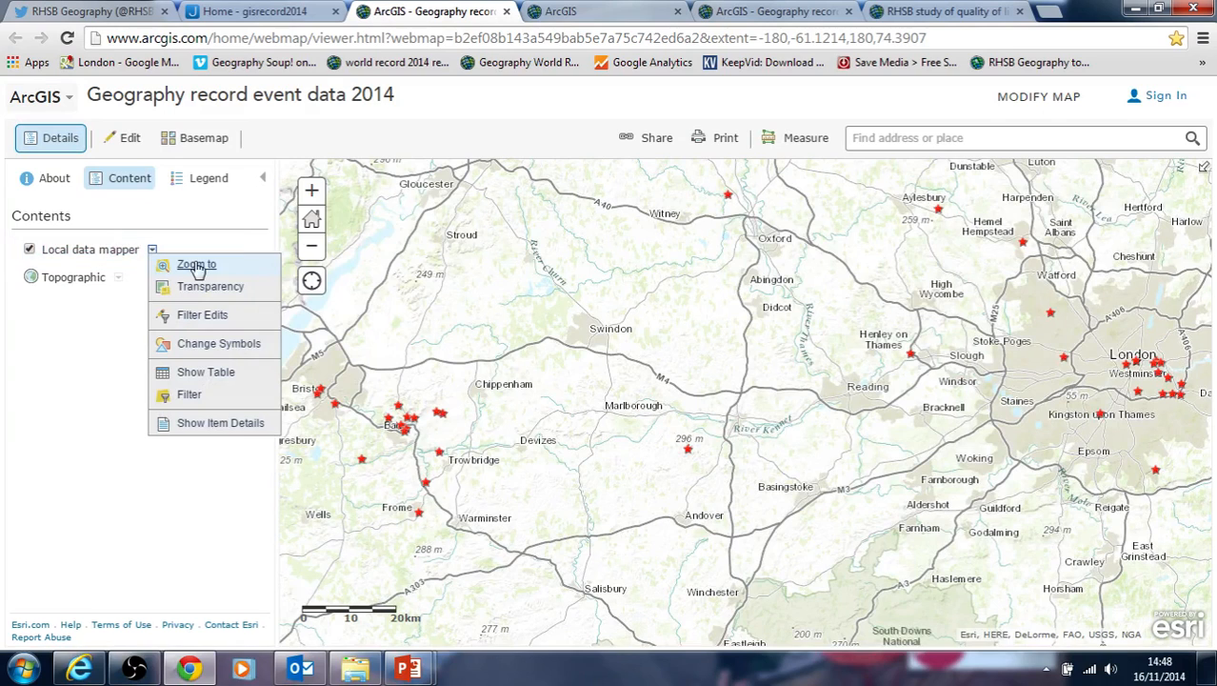
left_click(211, 345)
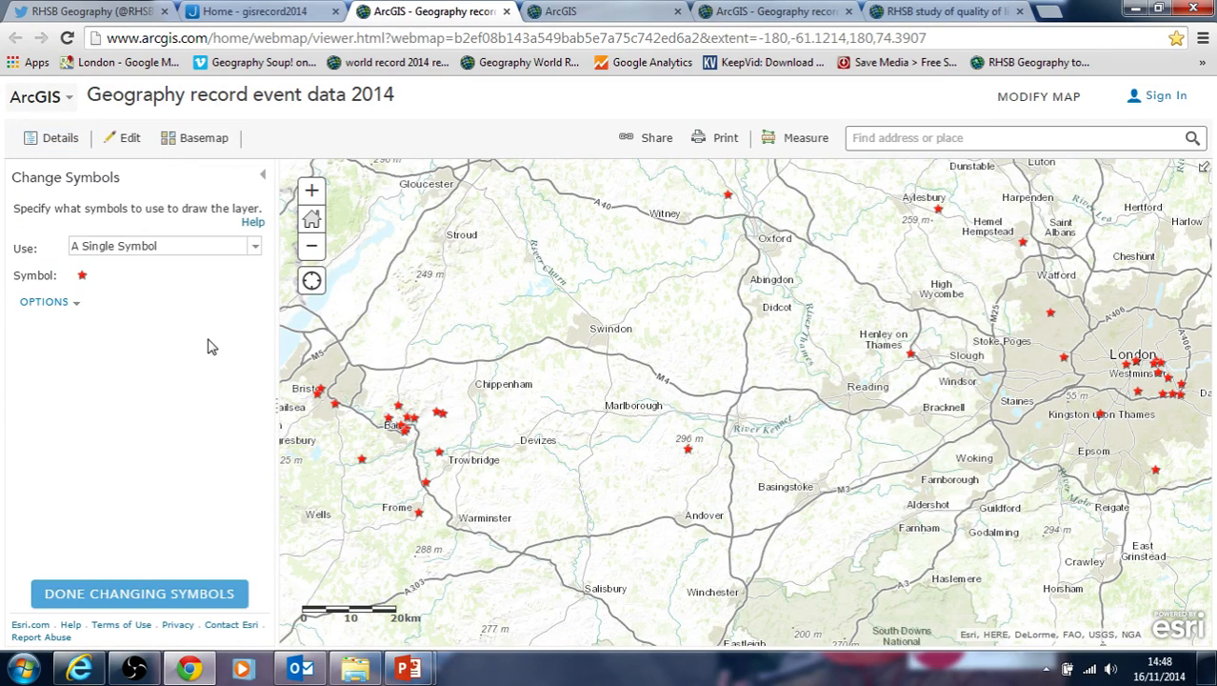
left_click(254, 251)
left_click(253, 251)
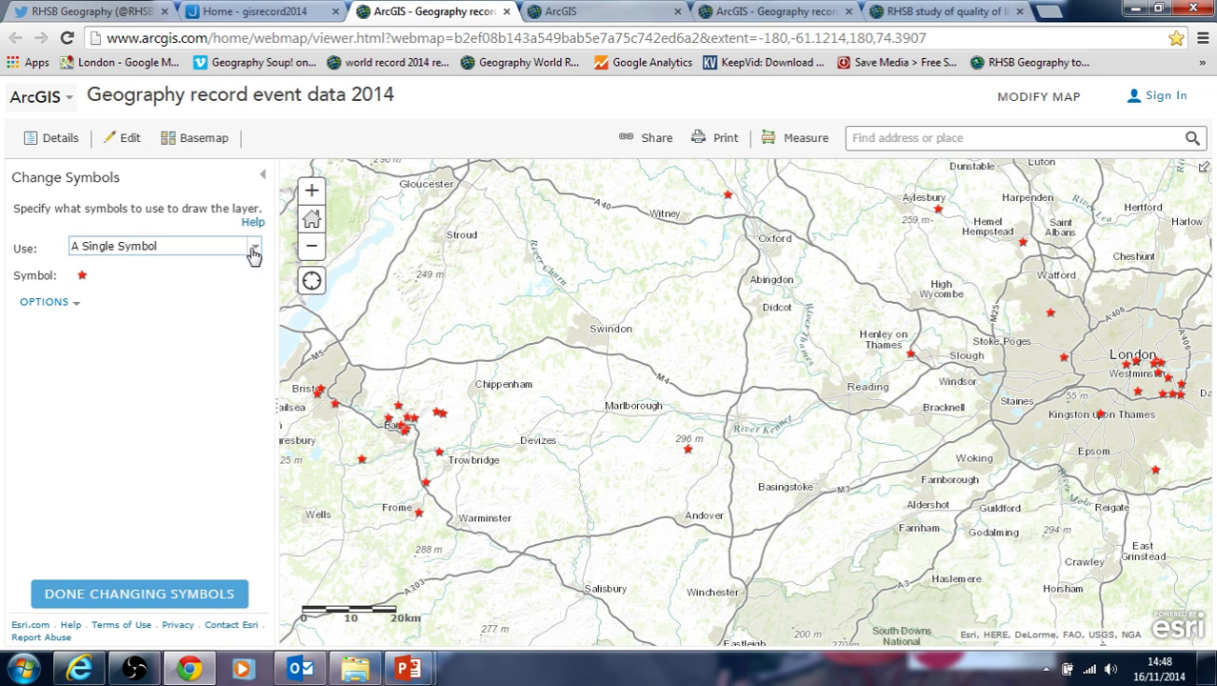
left_click(254, 251)
left_click(254, 251)
left_click(253, 251)
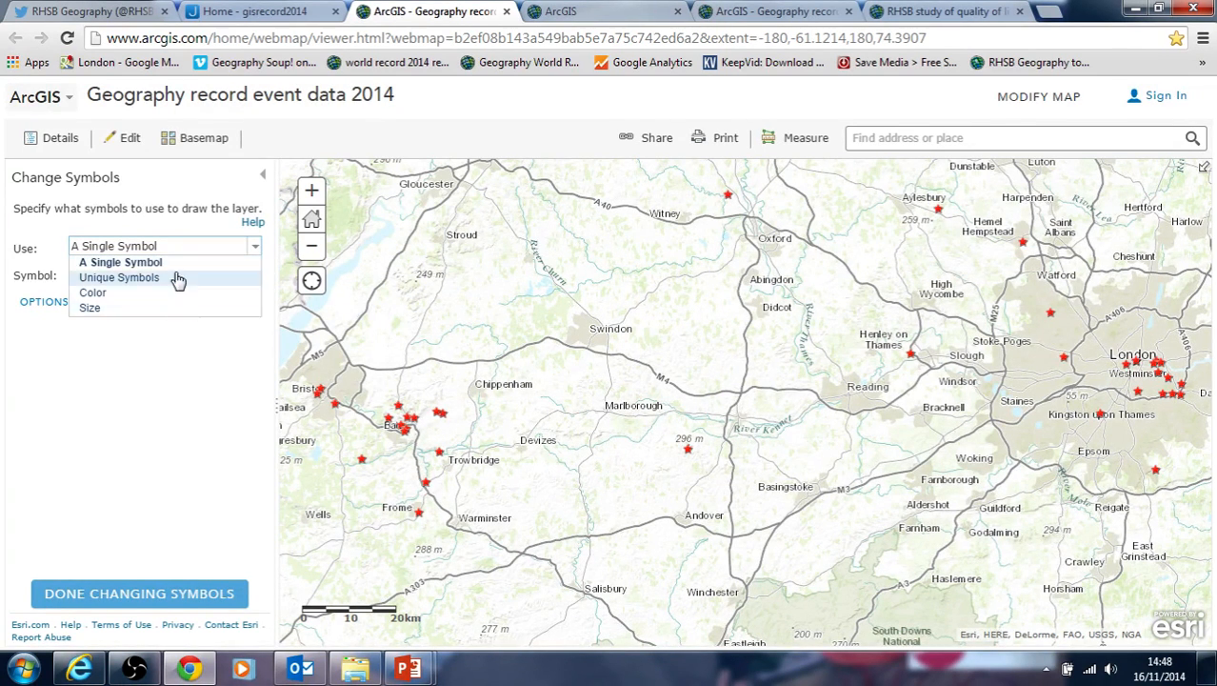
left_click(94, 292)
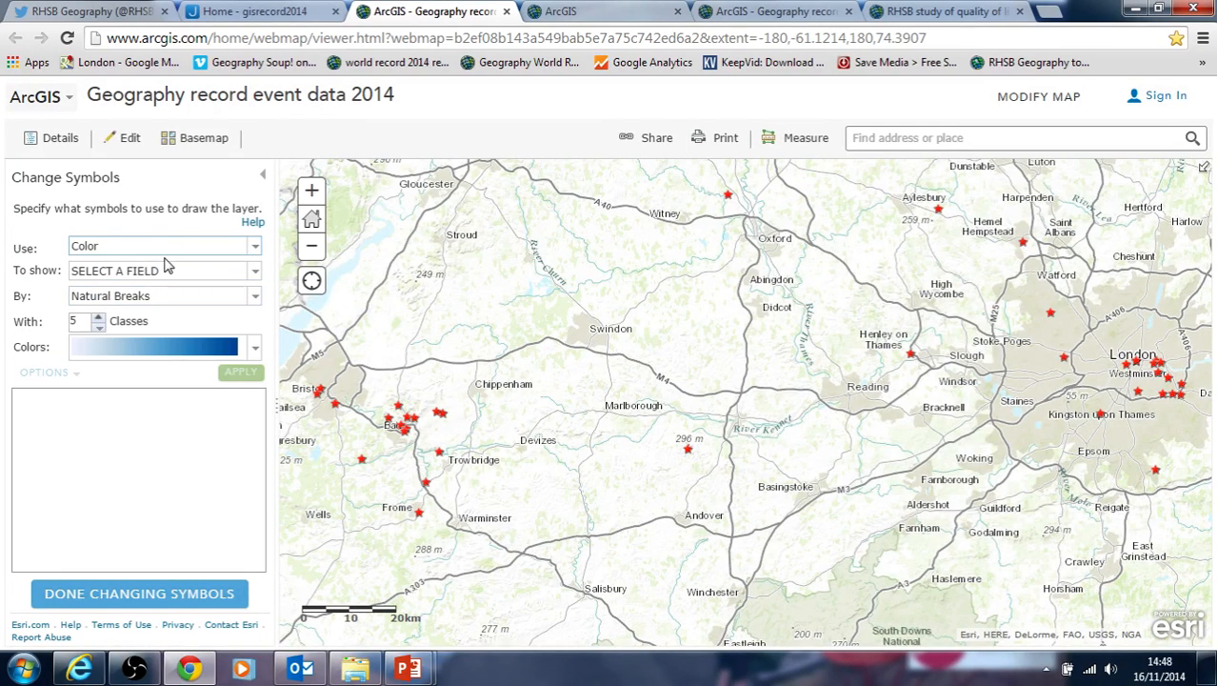
Choose Safe as the field that the layer's colors show.
left_click(256, 272)
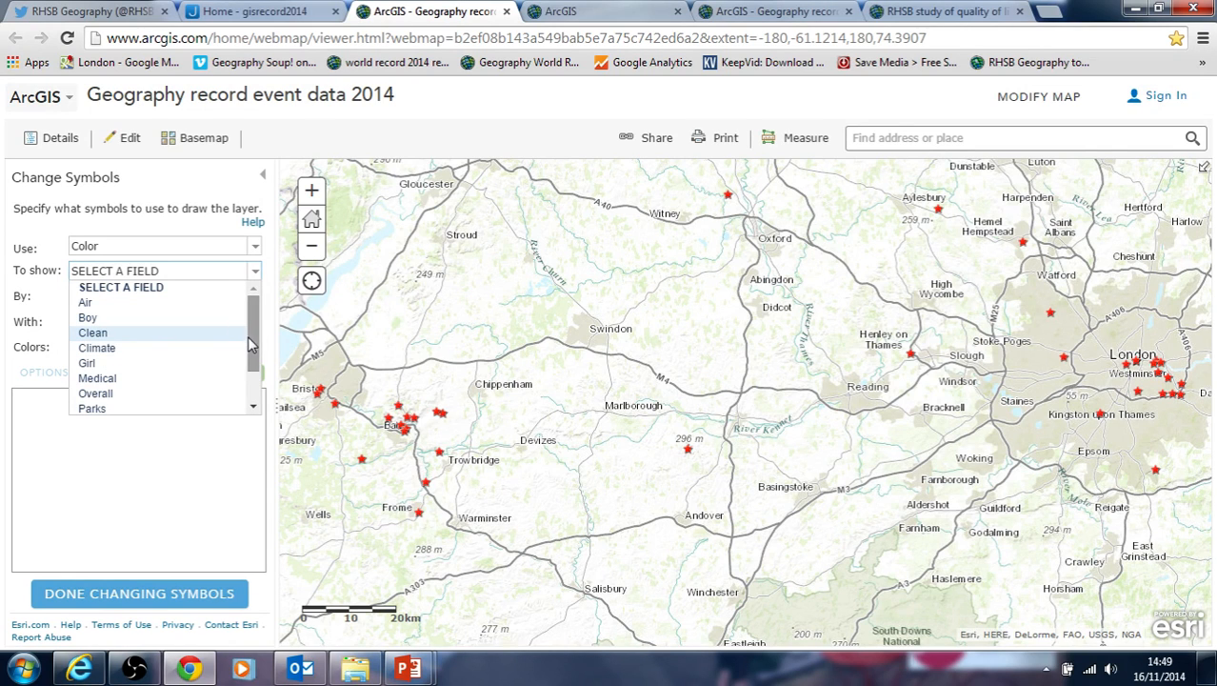
left_click_drag(254, 350, 253, 381)
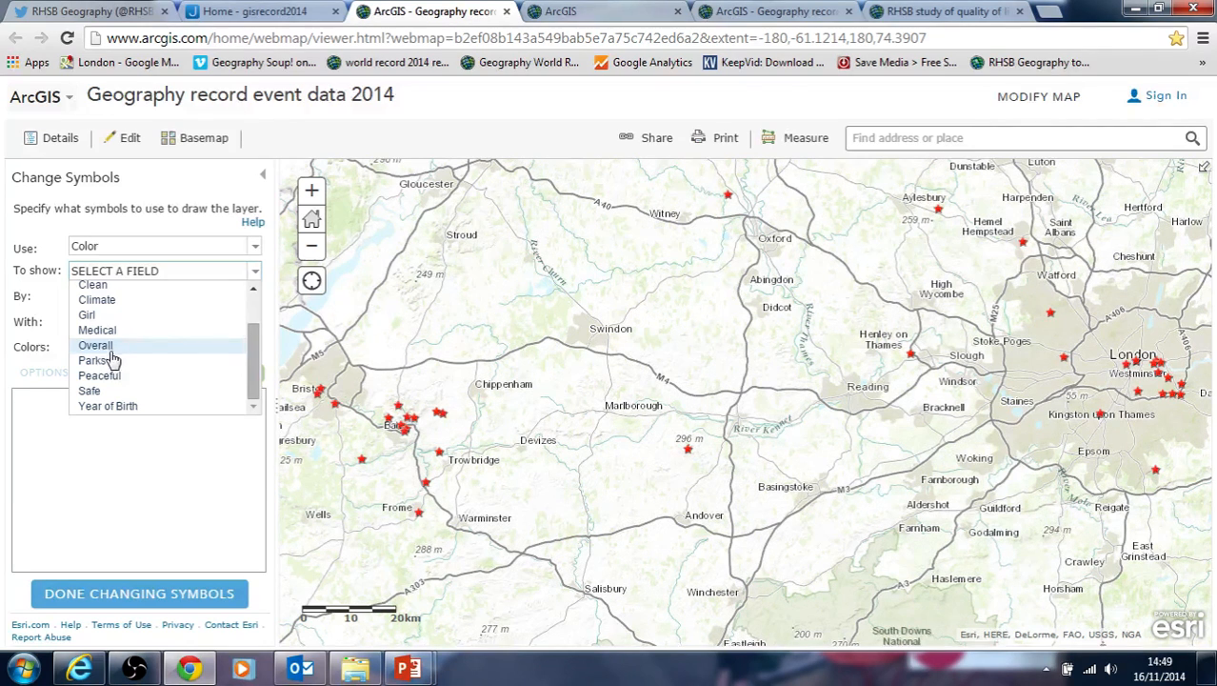
left_click(126, 391)
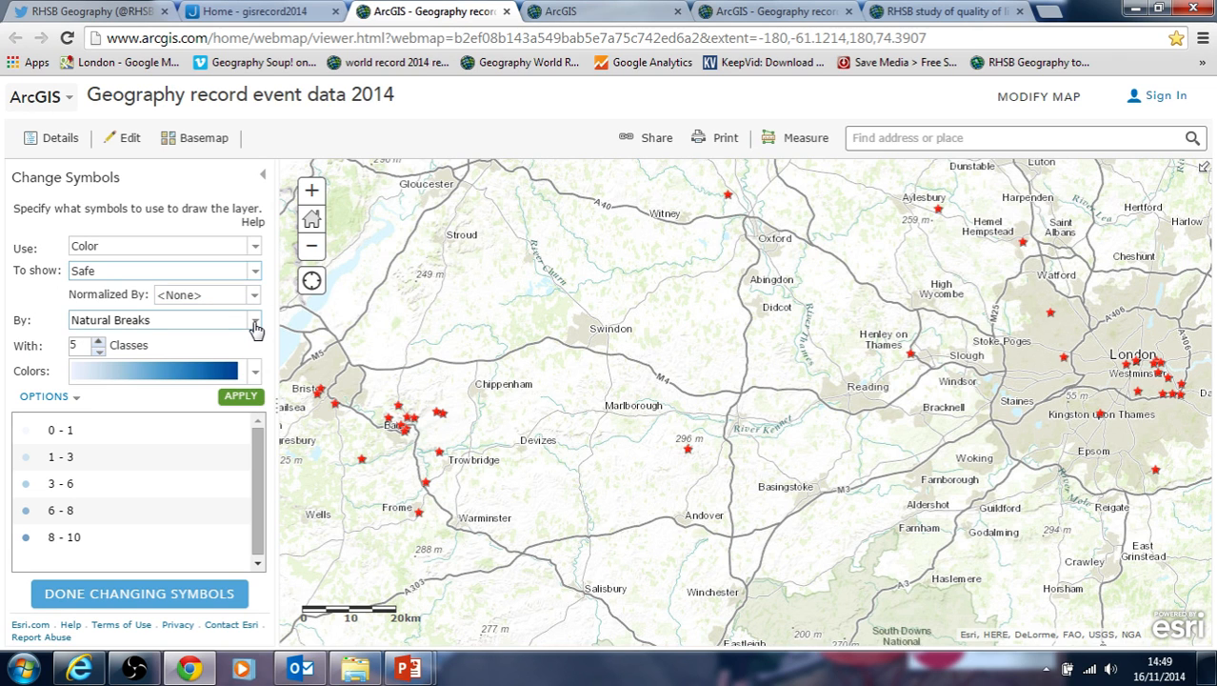
Apply the red-yellow-green color ramp with 5 classes to the Safe values on the map.
left_click(254, 371)
scroll(266, 461, "down", 2)
scroll(267, 461, "down", 3)
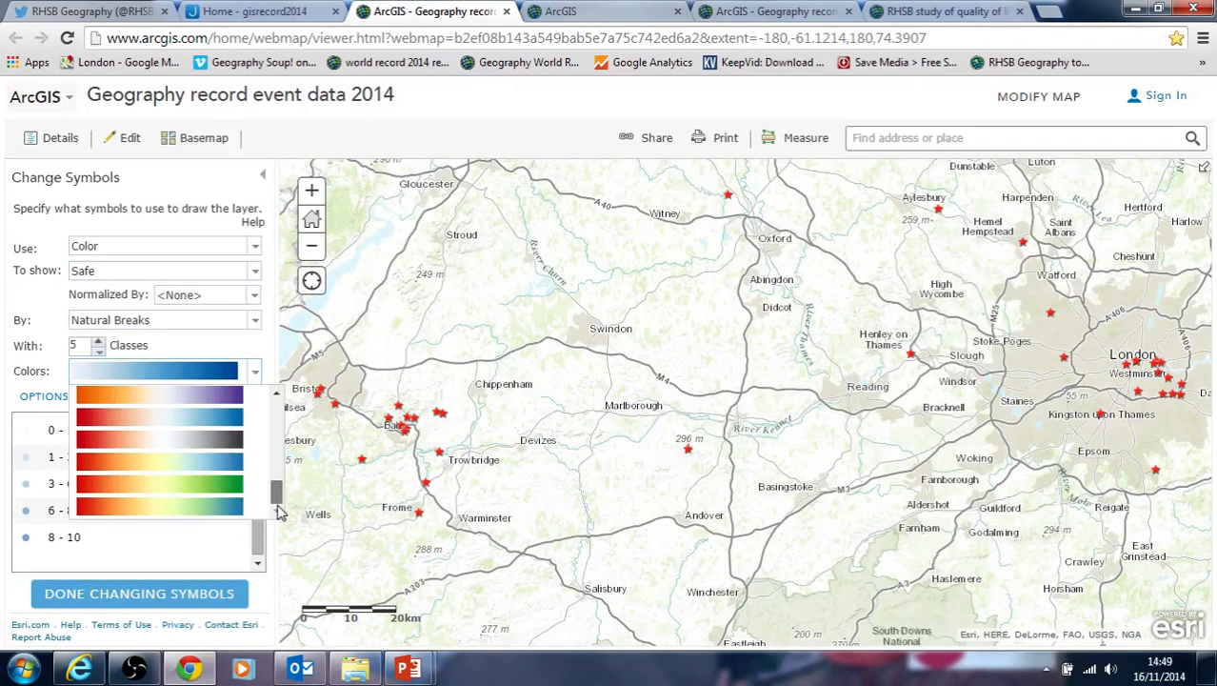
left_click(158, 494)
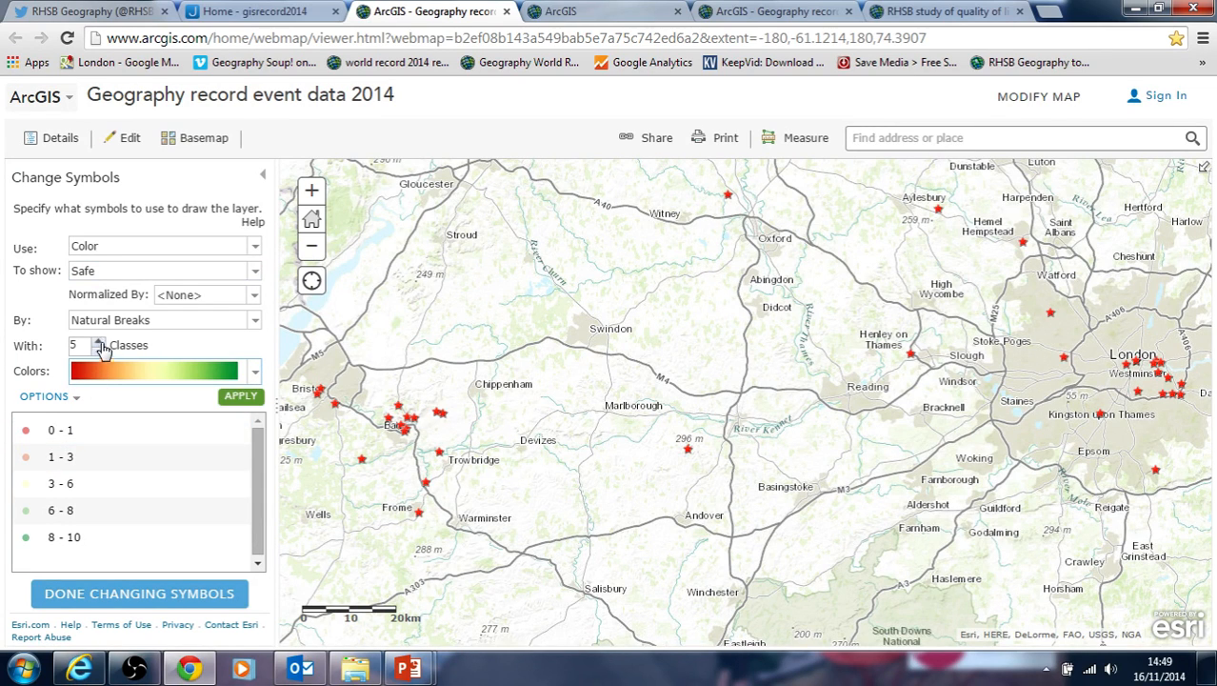
left_click(98, 342)
left_click(98, 350)
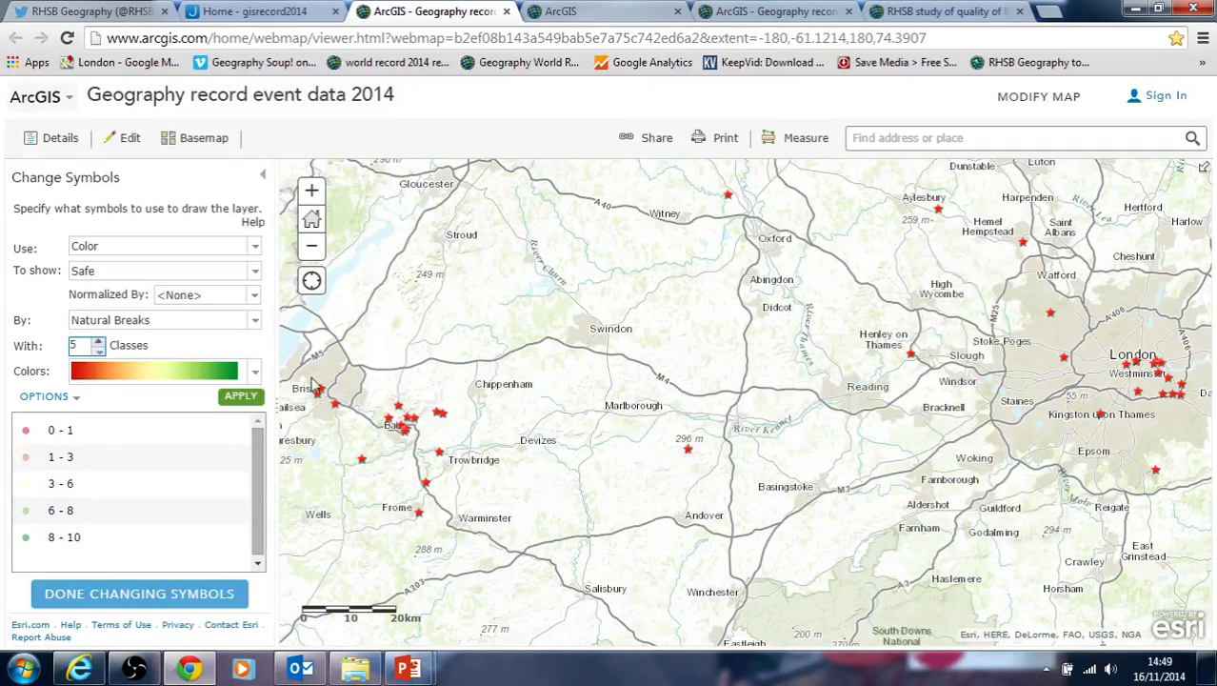
left_click(241, 397)
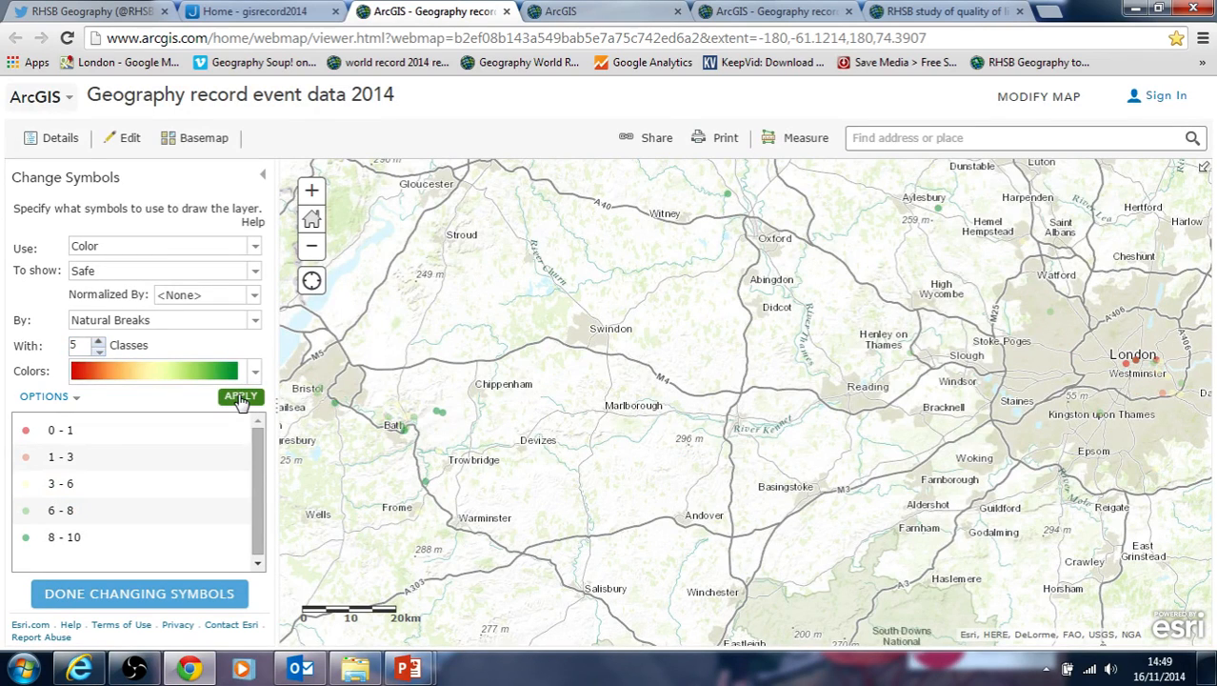
Change all symbols of the layer to a size of 22 px and apply it to the map.
left_click(75, 398)
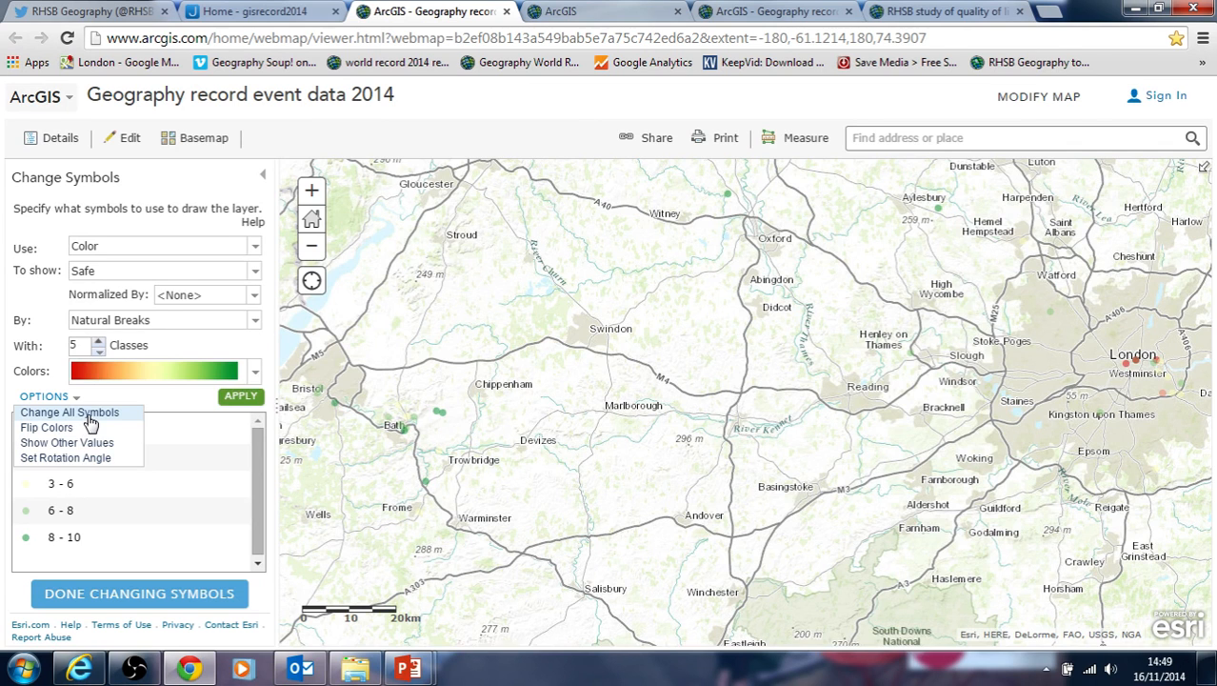
left_click(87, 413)
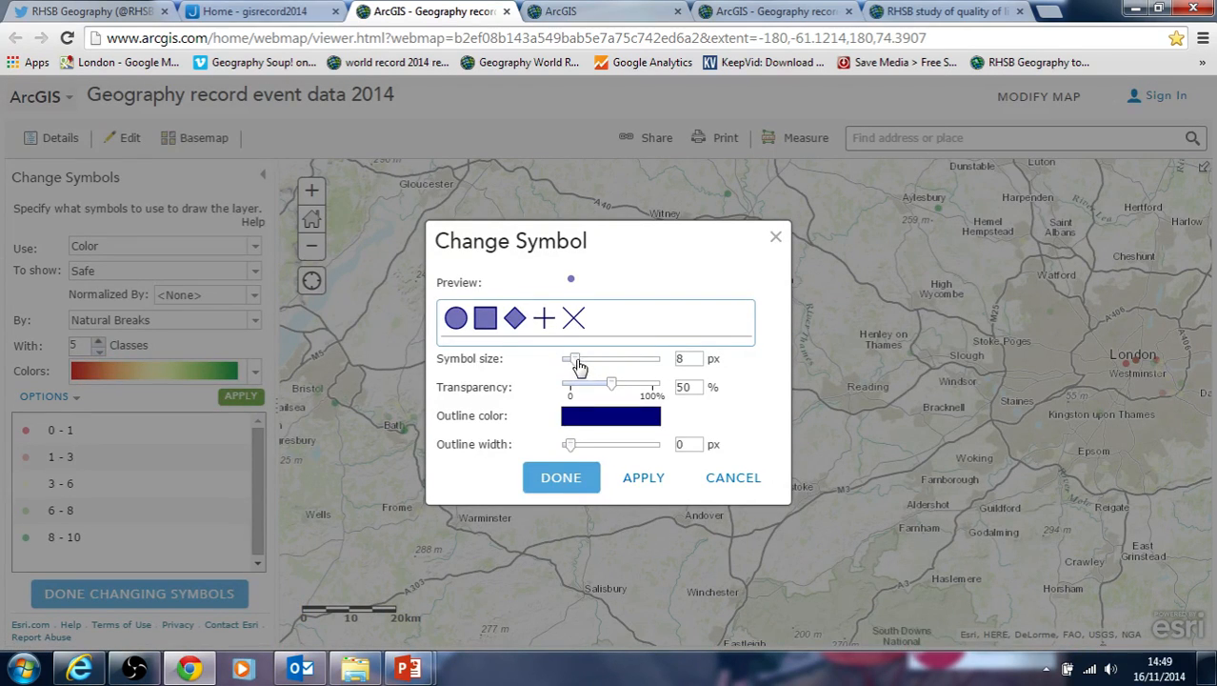
left_click_drag(578, 368, 585, 368)
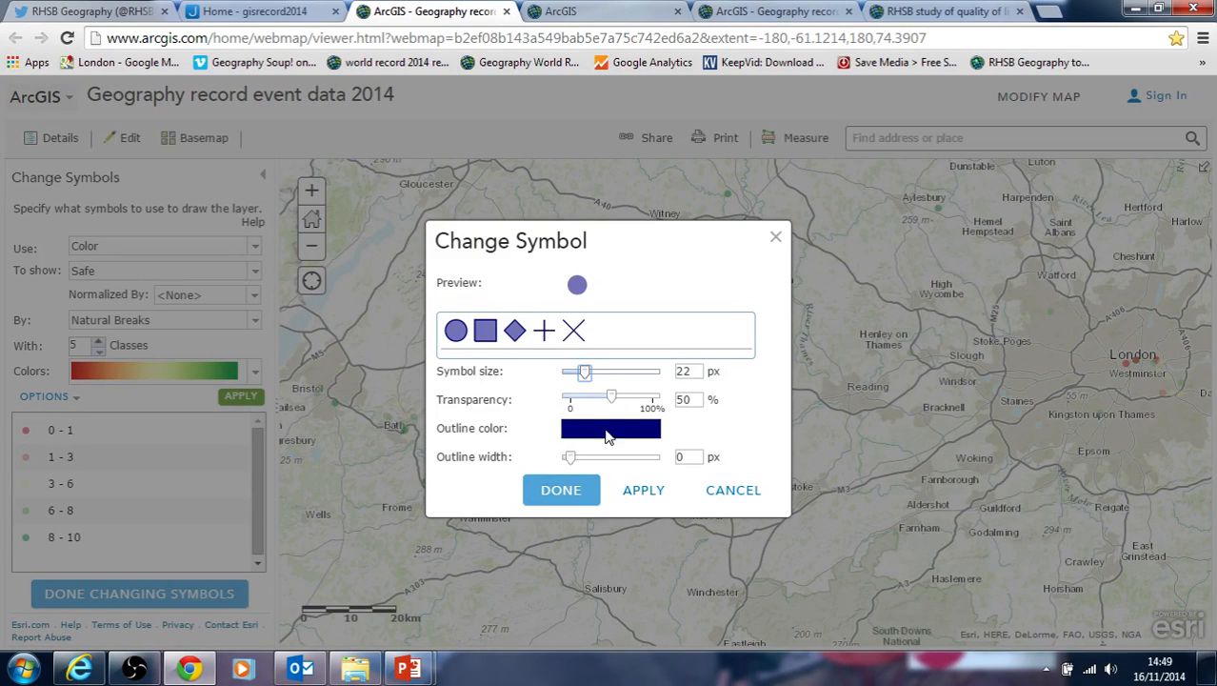
left_click(641, 490)
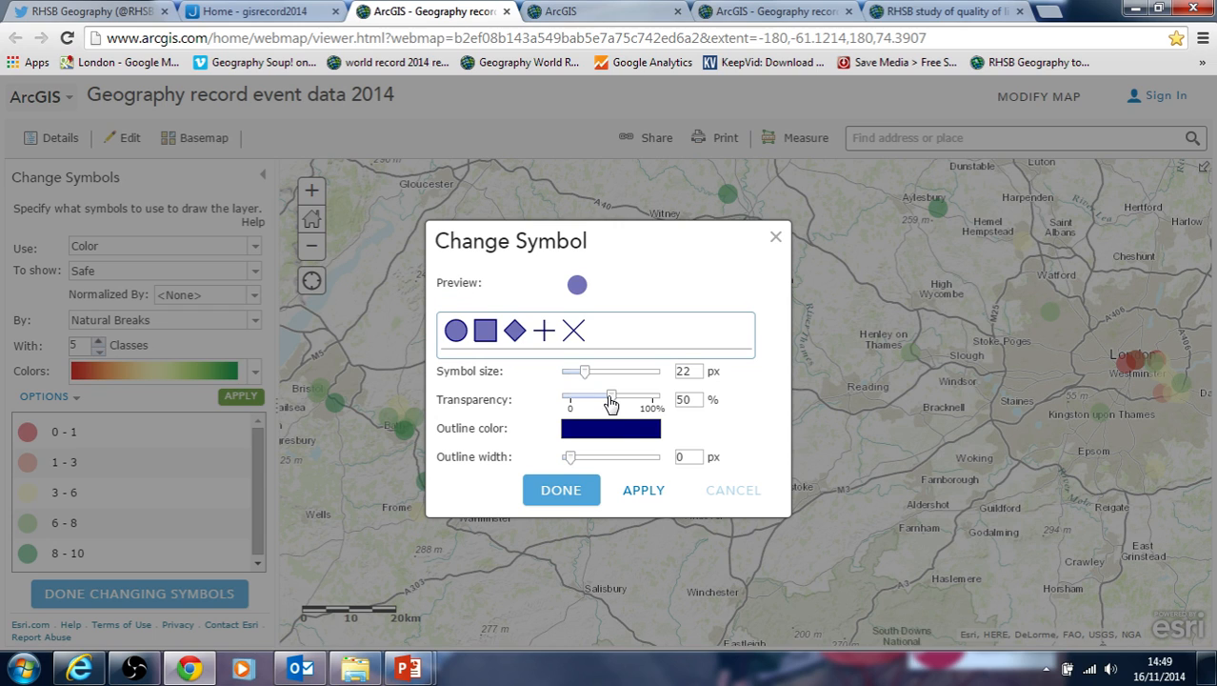
Set the transparency of all symbols to 21% and their outline width to 1 px, and accept the symbol changes.
left_click_drag(614, 400, 587, 402)
left_click(630, 494)
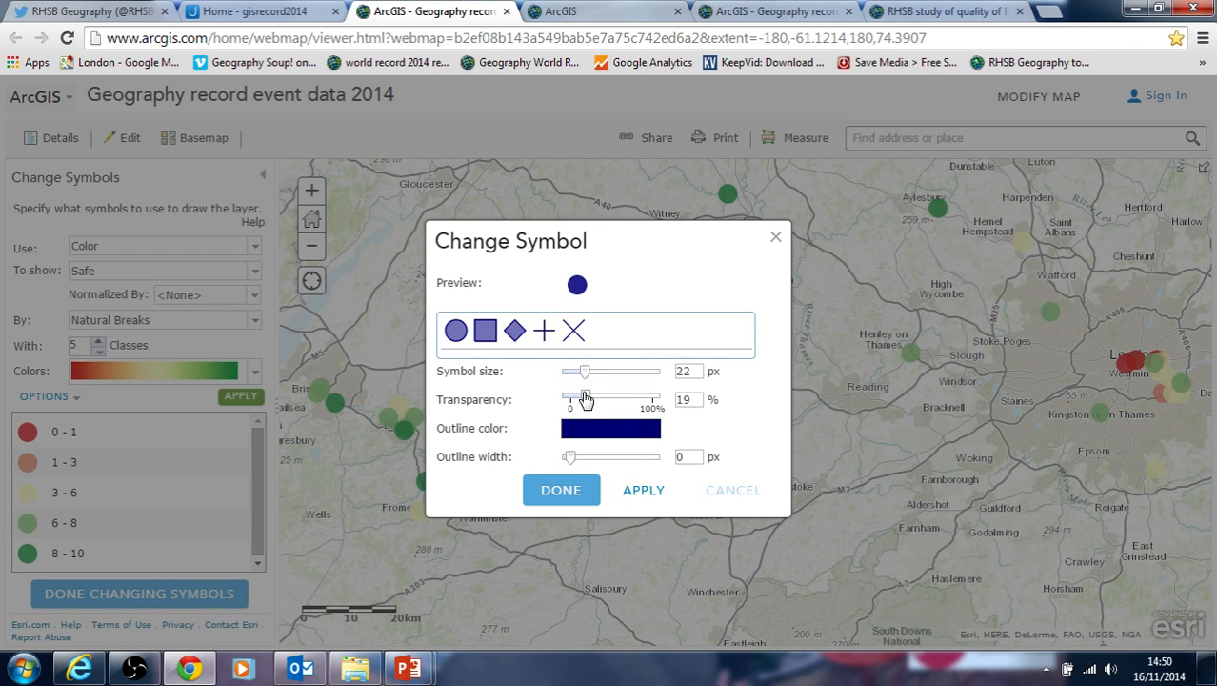
left_click_drag(586, 400, 591, 403)
left_click_drag(570, 461, 577, 459)
left_click(645, 494)
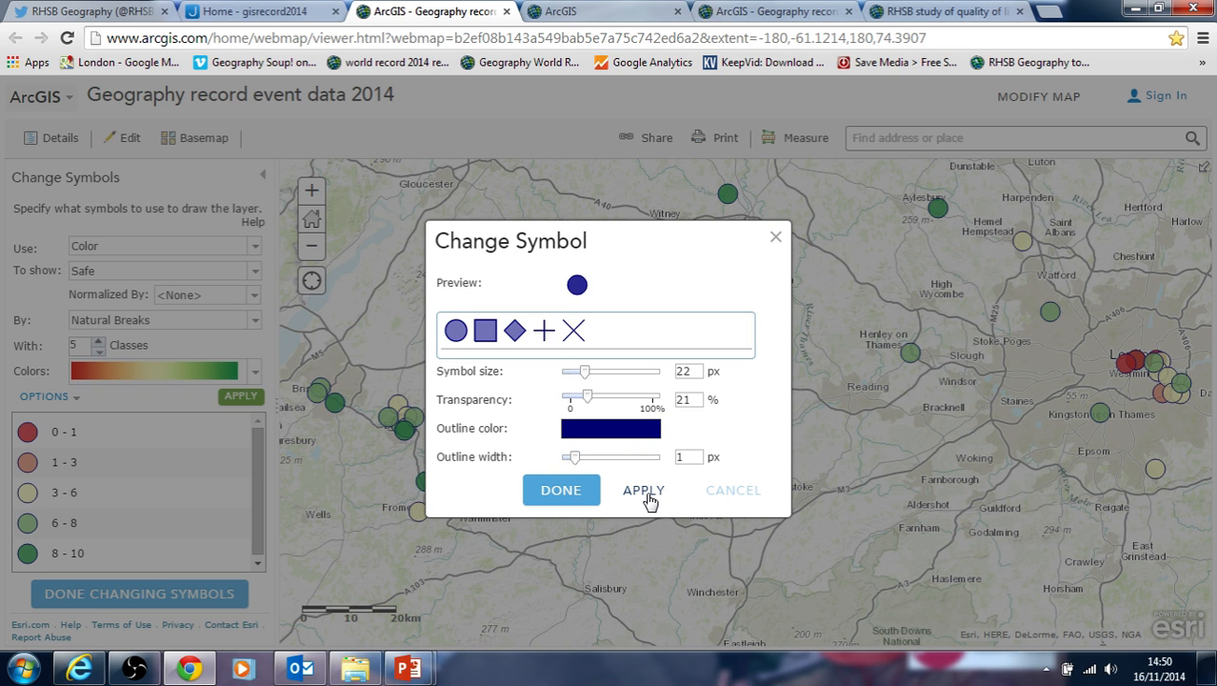
left_click(562, 495)
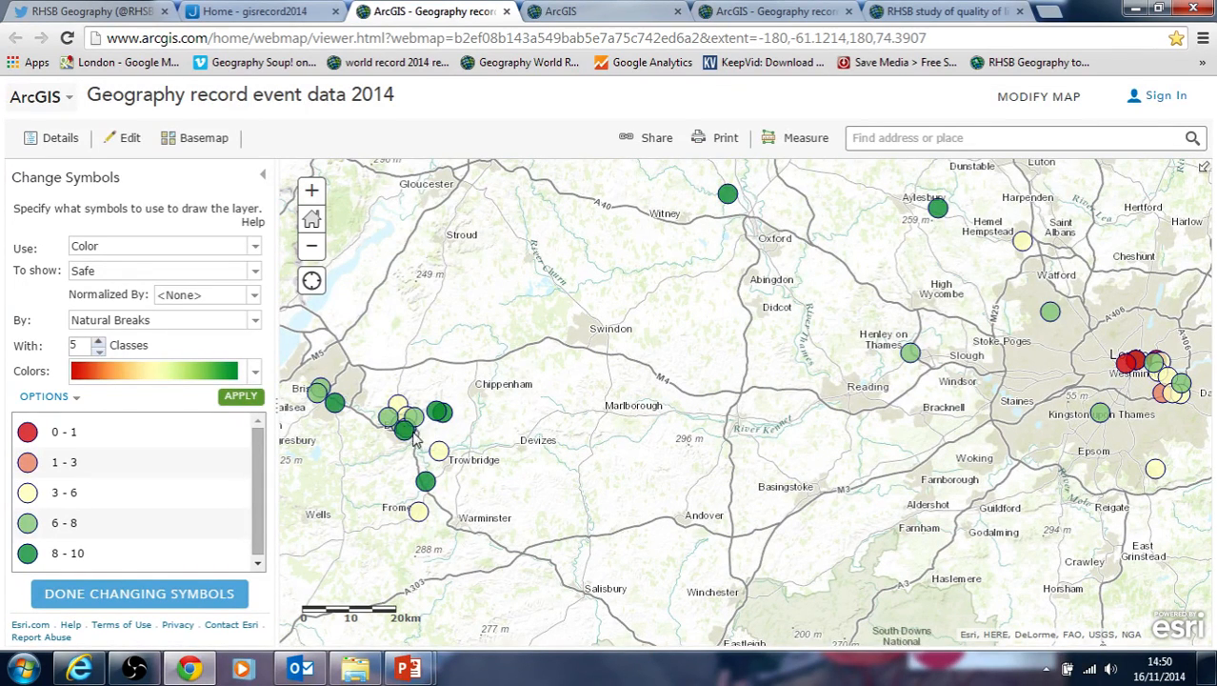
Examine the color-coded safety ratings across southern England, from the Bath area to central London and the Isle of Dogs.
left_click_drag(1139, 380, 1110, 381)
double_click(1120, 379)
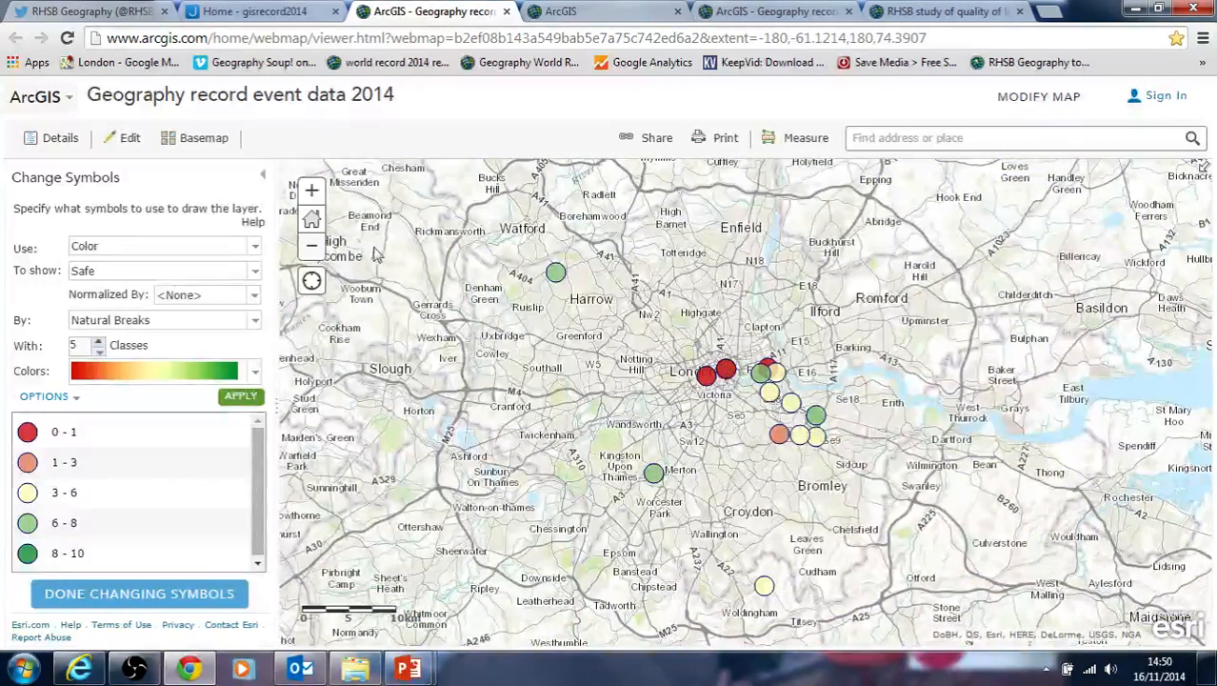
left_click(312, 247)
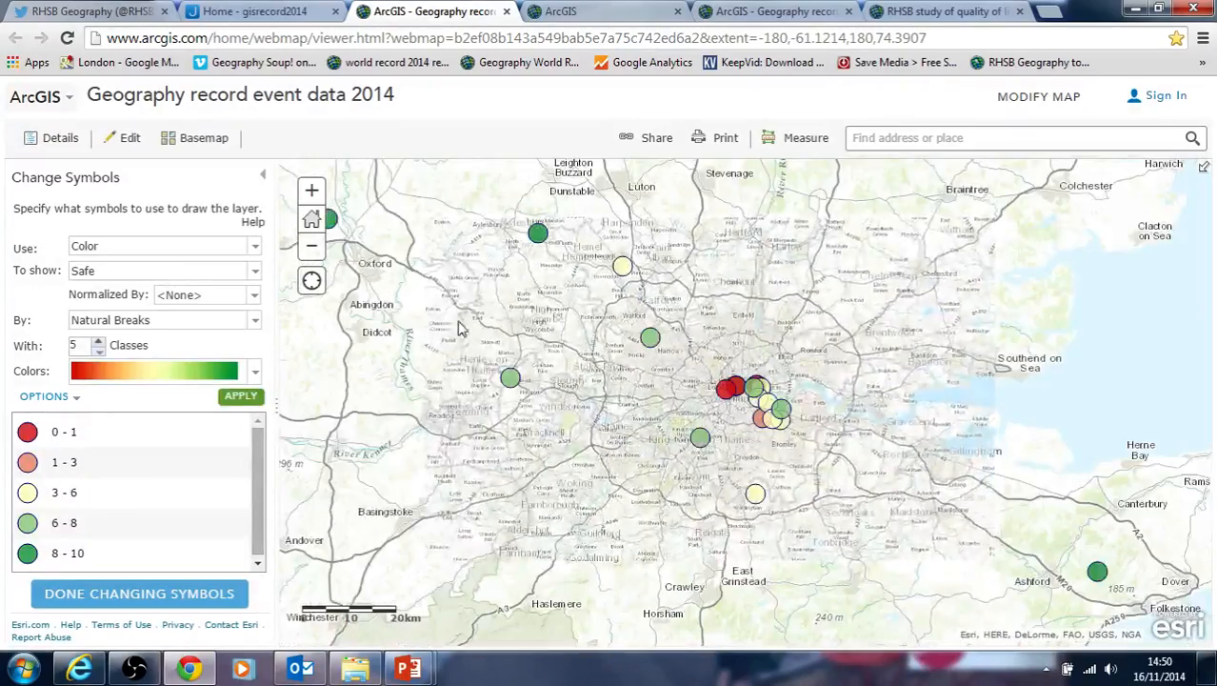
left_click_drag(565, 372, 834, 387)
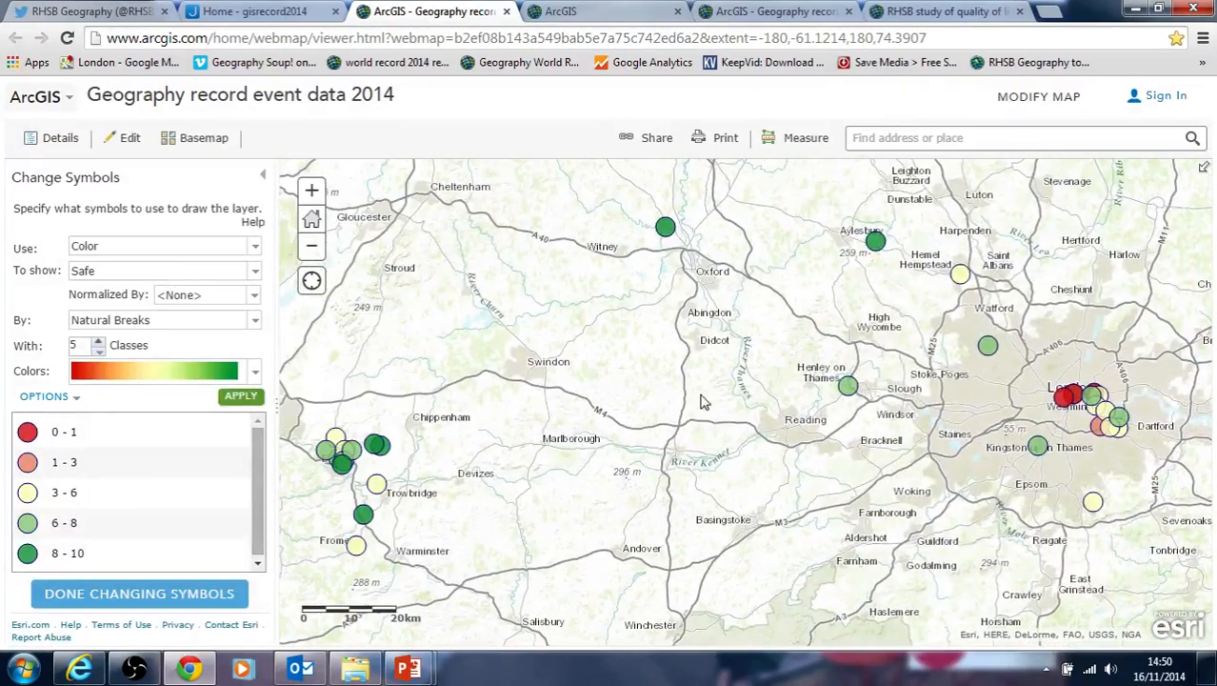
left_click_drag(686, 415, 729, 389)
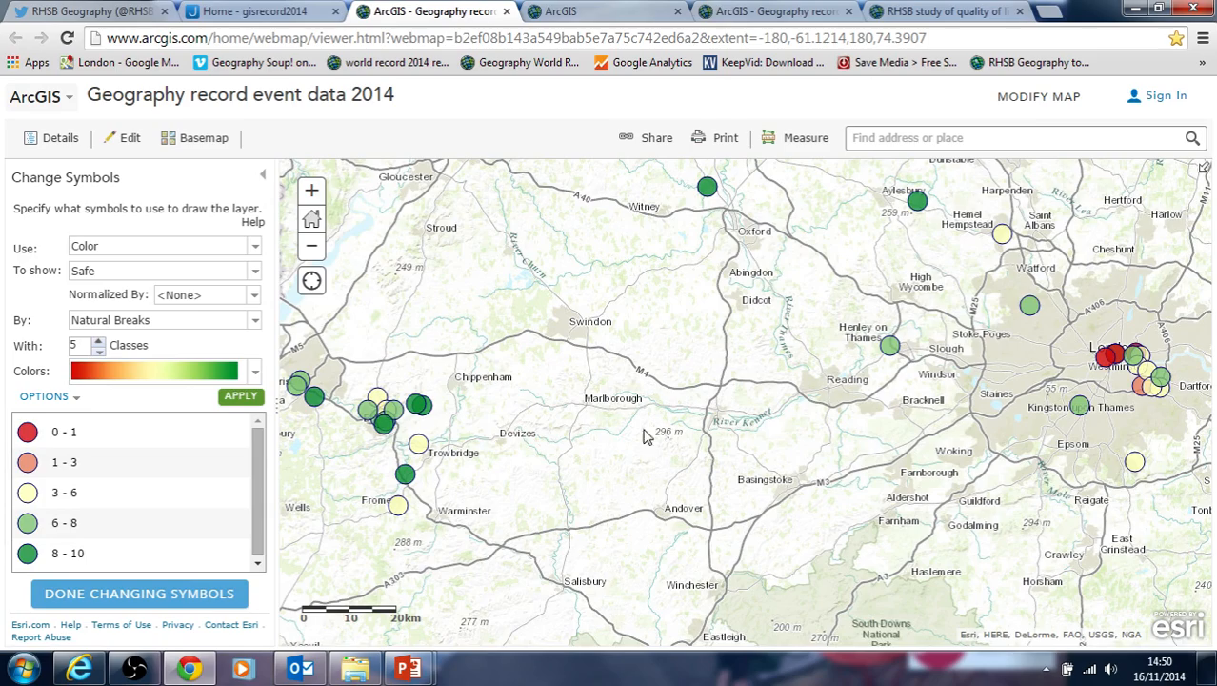
double_click(1121, 372)
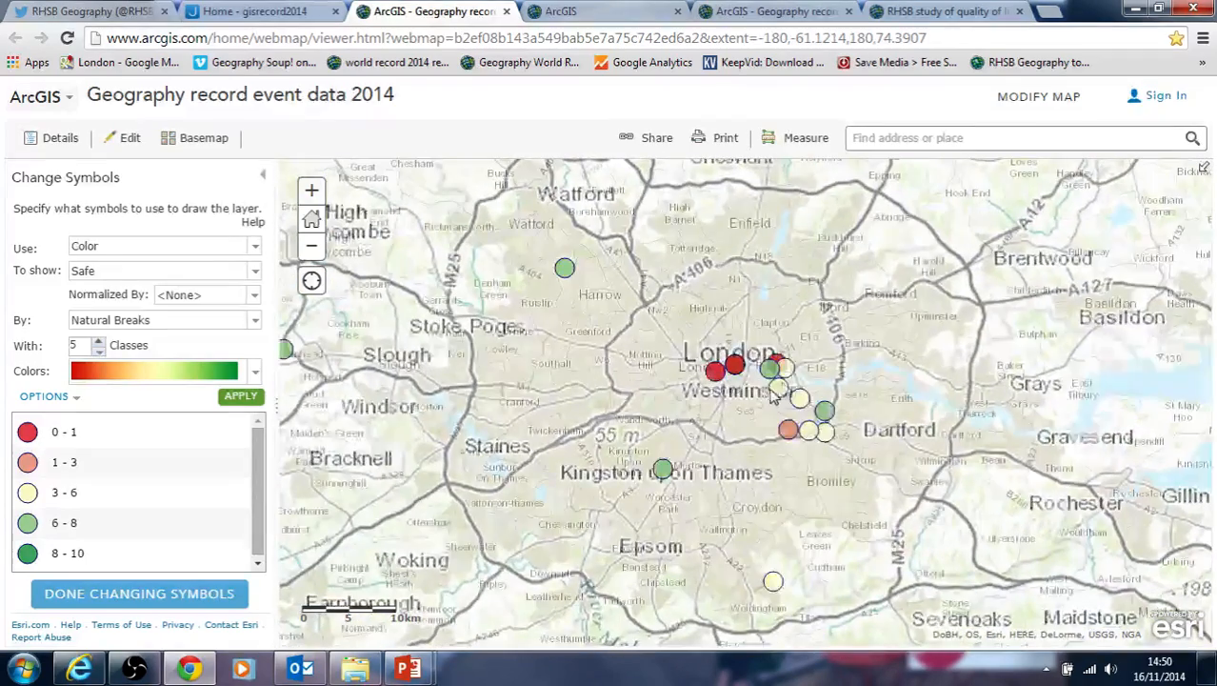
double_click(753, 415)
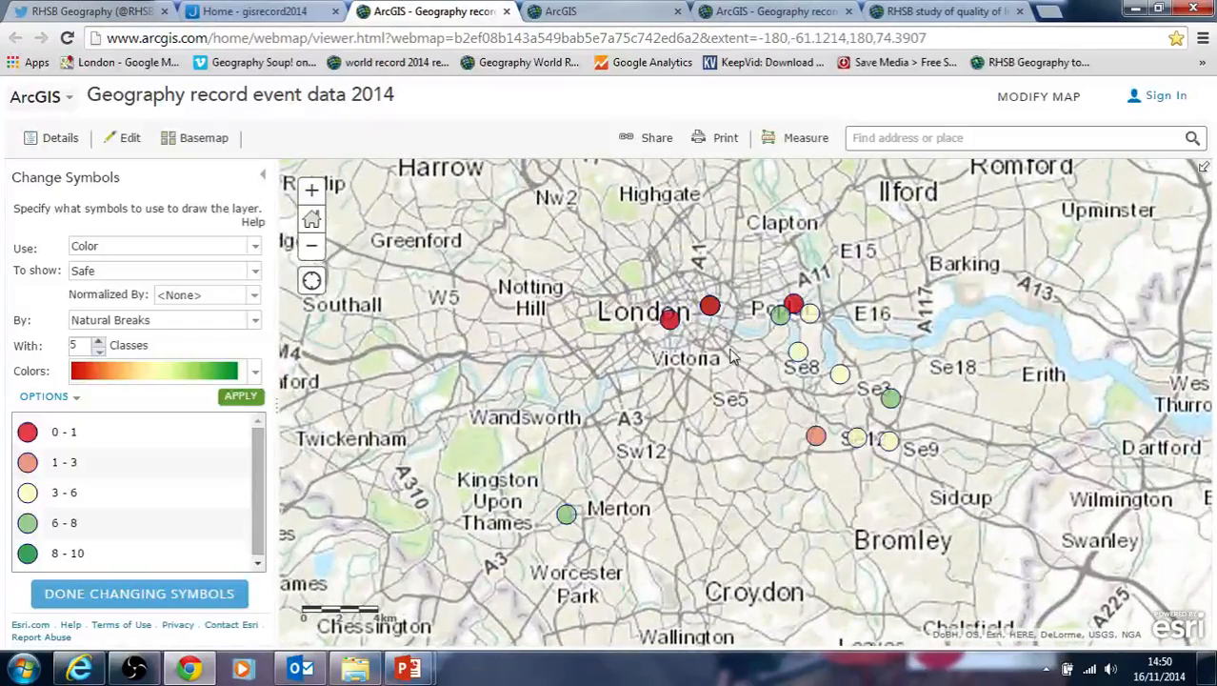
double_click(730, 348)
double_click(805, 364)
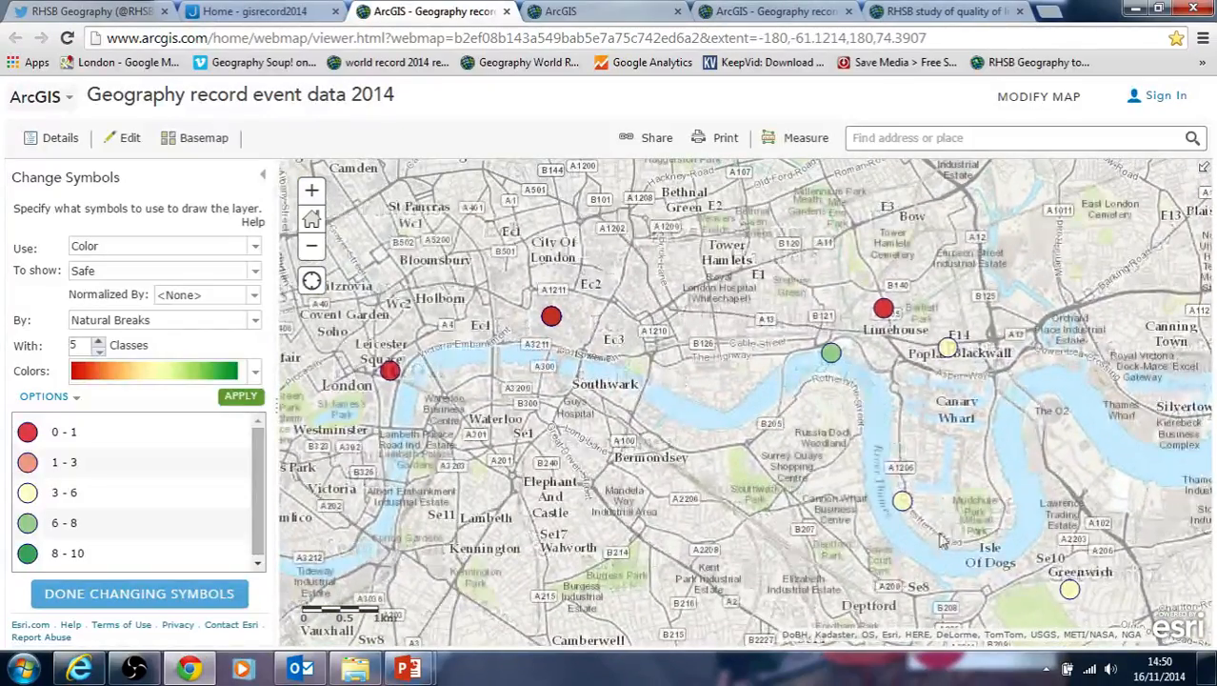
left_click_drag(836, 506, 806, 411)
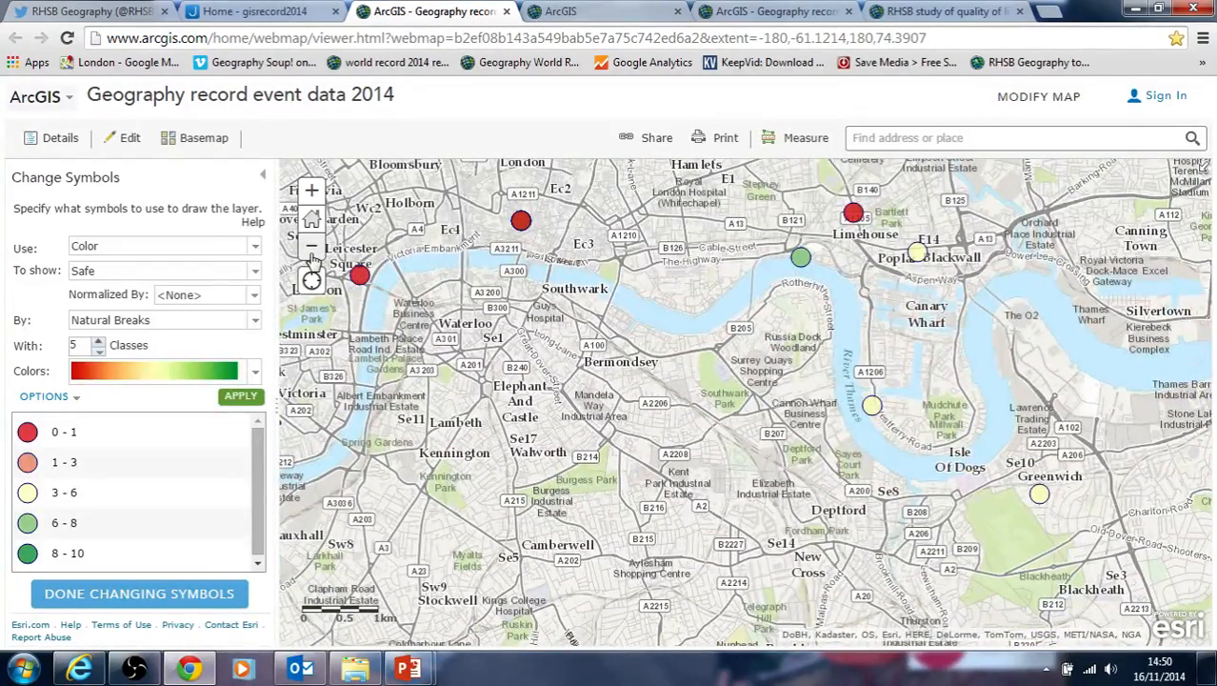
Survey the color-coded safety ratings for the whole world, including North America, Europe and Africa.
left_click(312, 247)
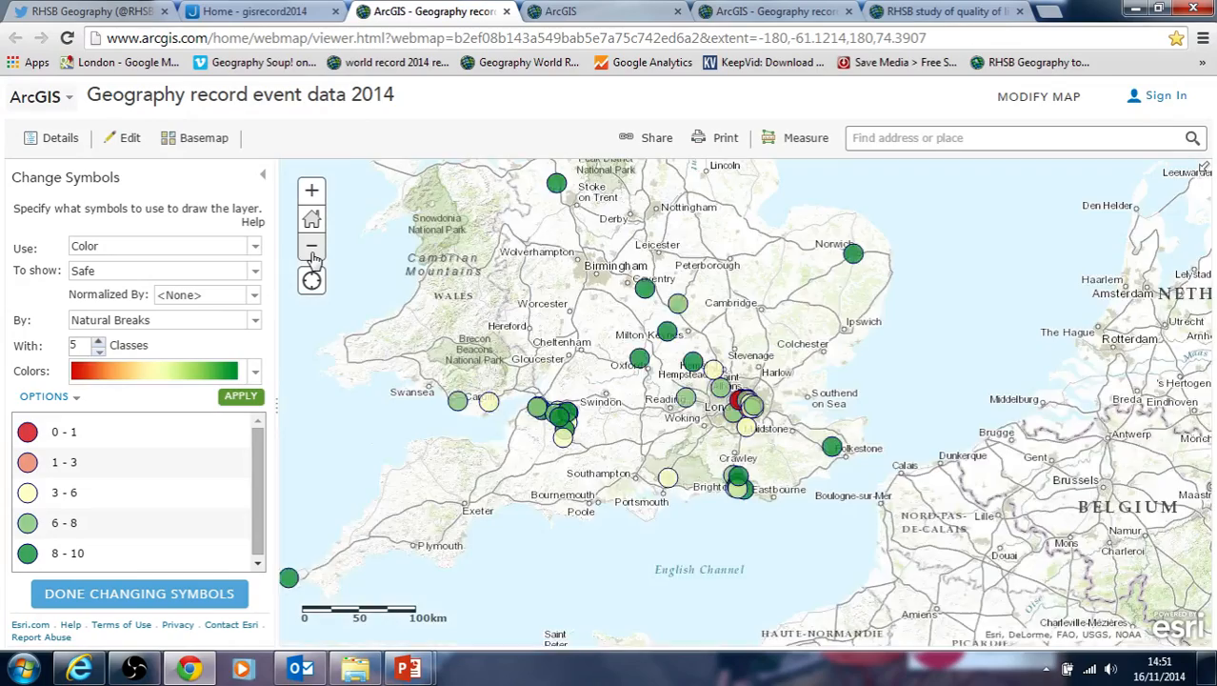
left_click(314, 255)
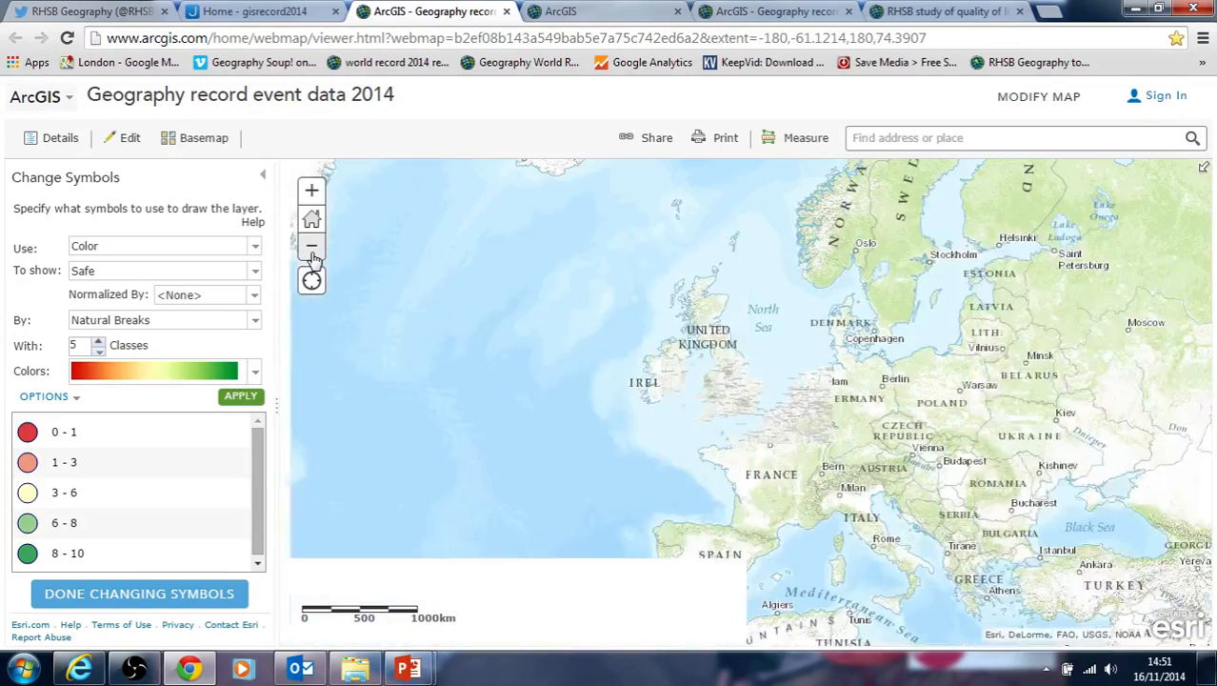
left_click(312, 249)
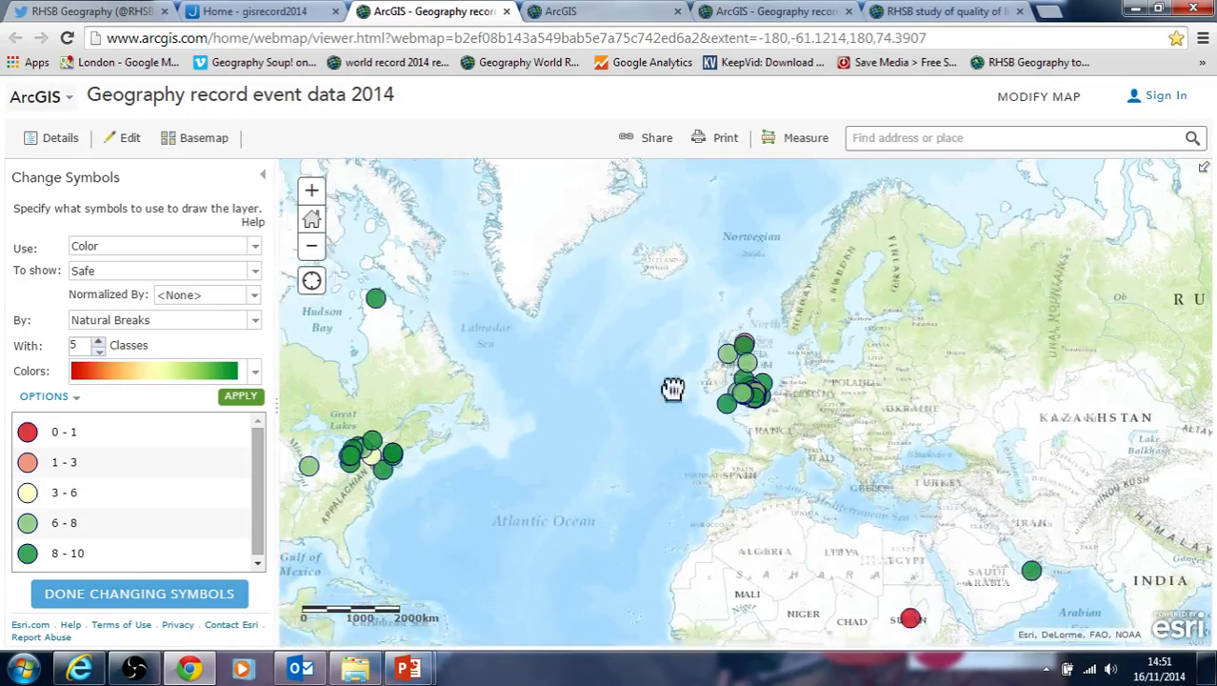
left_click_drag(672, 389, 693, 331)
left_click(311, 246)
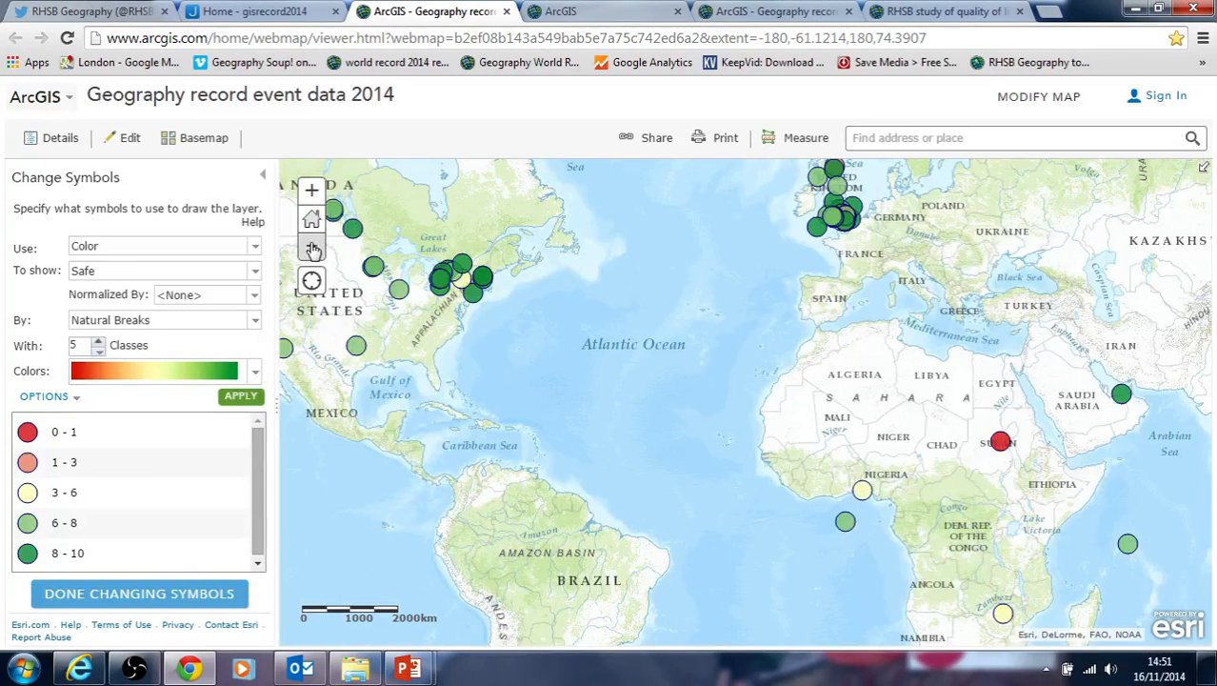
left_click_drag(683, 420, 670, 400)
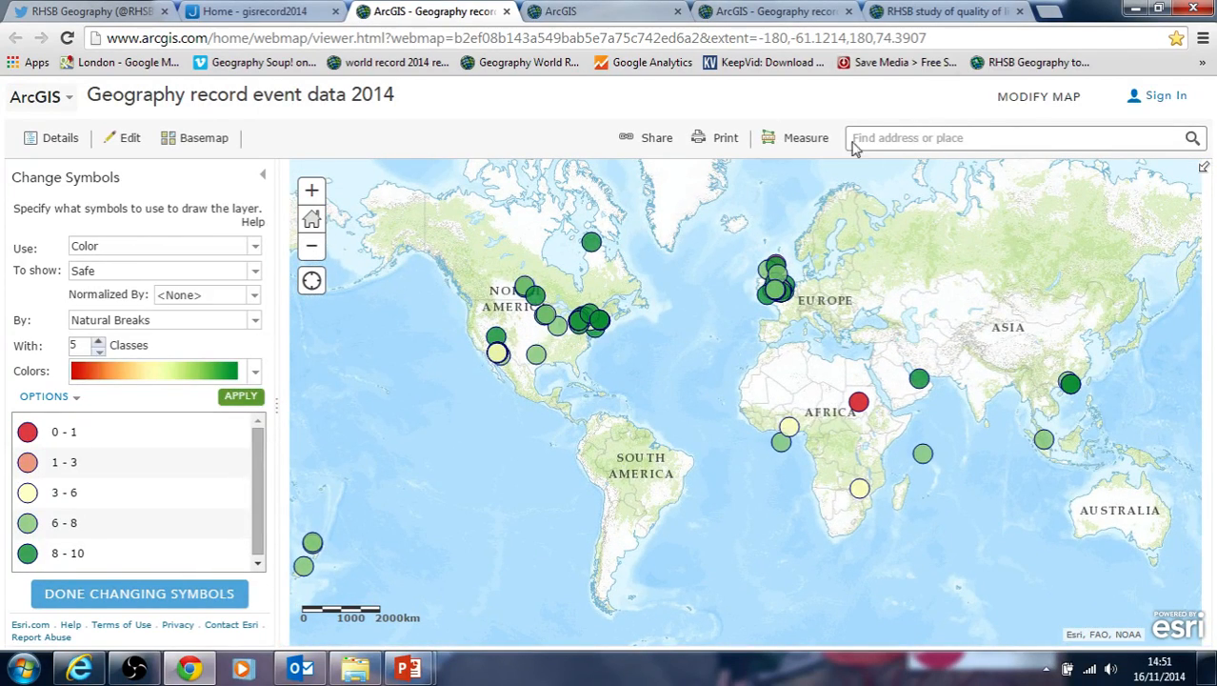
Open the record of the southwestern United States point, zoom to it, and examine the safety ratings around Phoenix and Tempe.
left_click(499, 355)
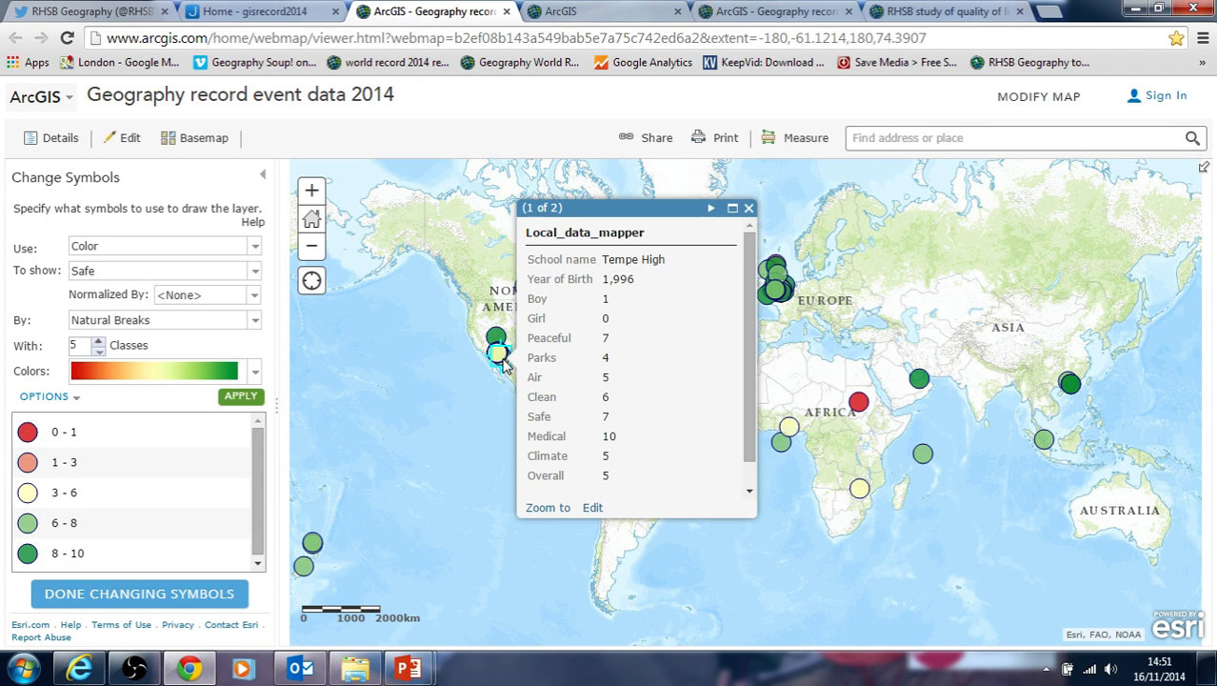
left_click(543, 507)
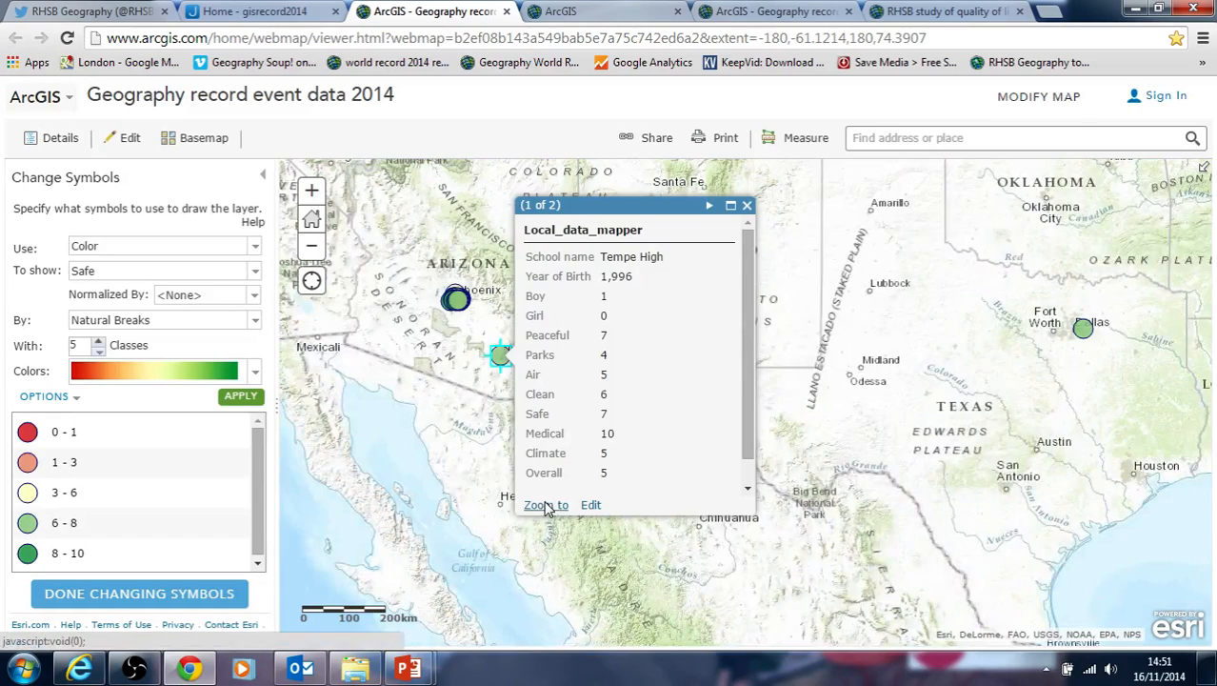
left_click(539, 505)
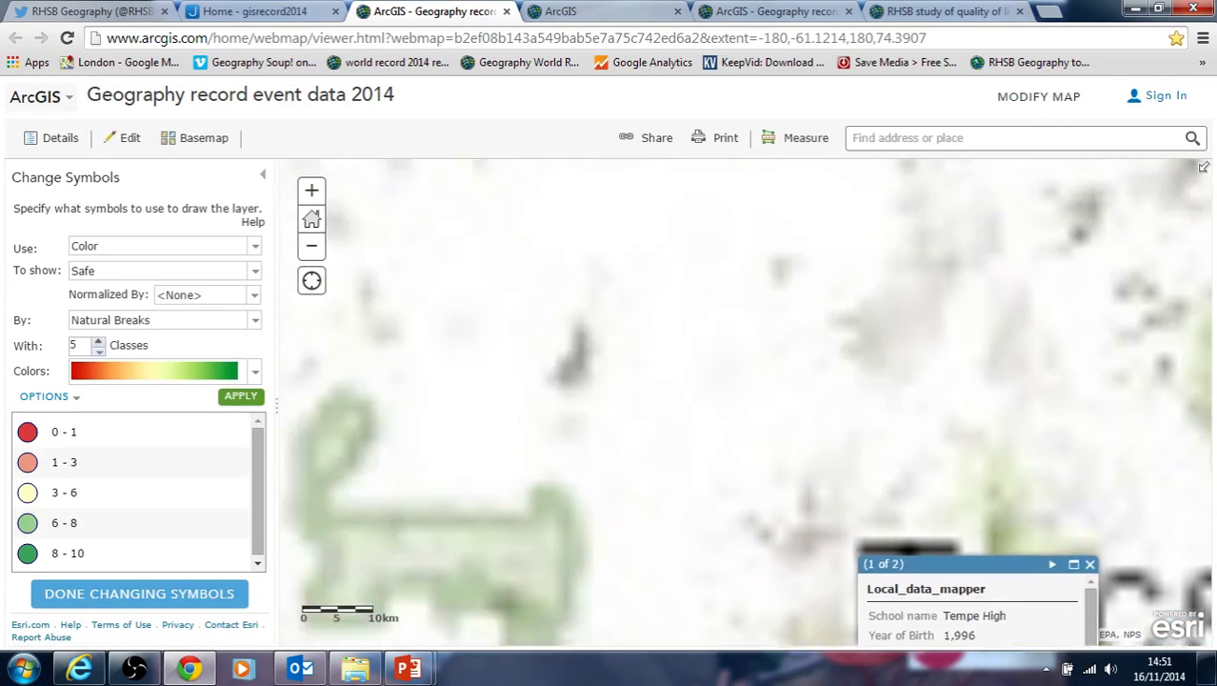
scroll(700, 510, "down", 3)
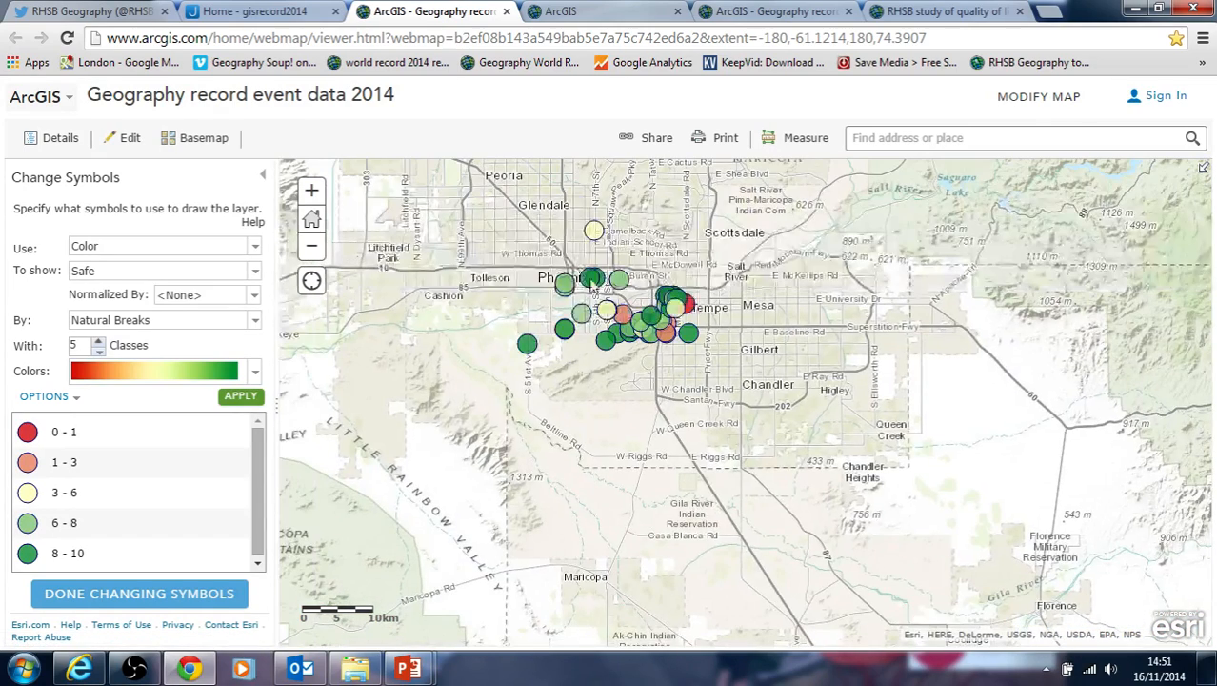
scroll(636, 303, "up", 3)
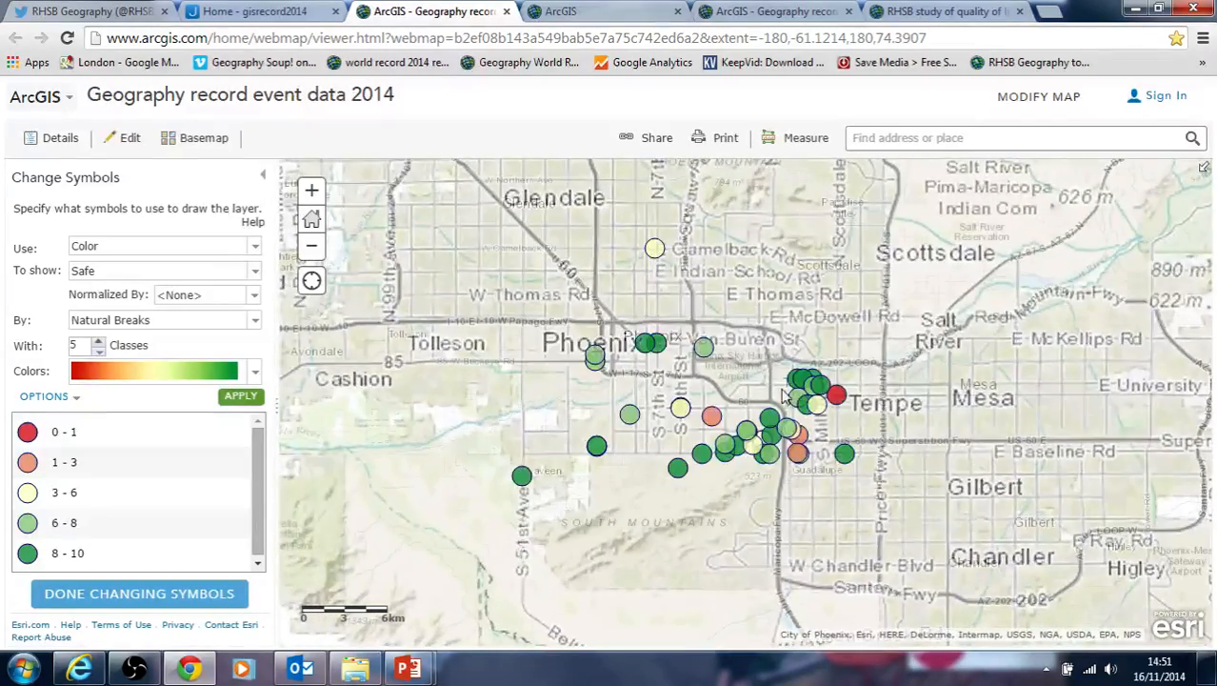
scroll(731, 404, "up", 1)
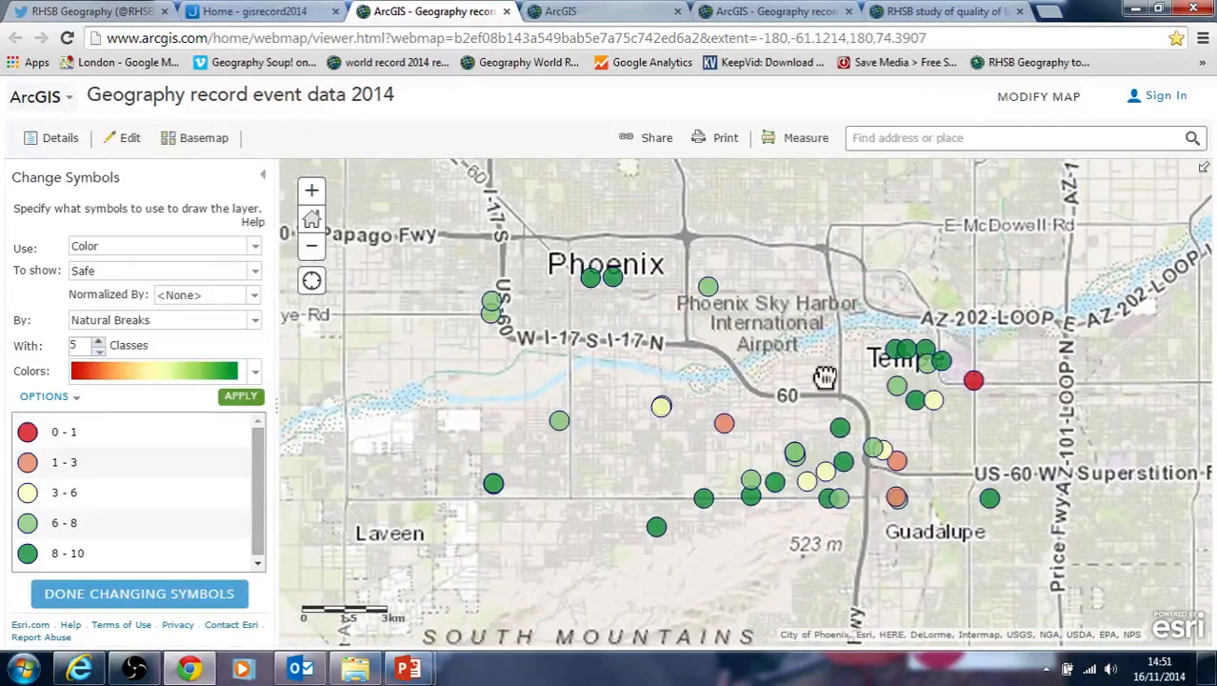
scroll(877, 384, "up", 1)
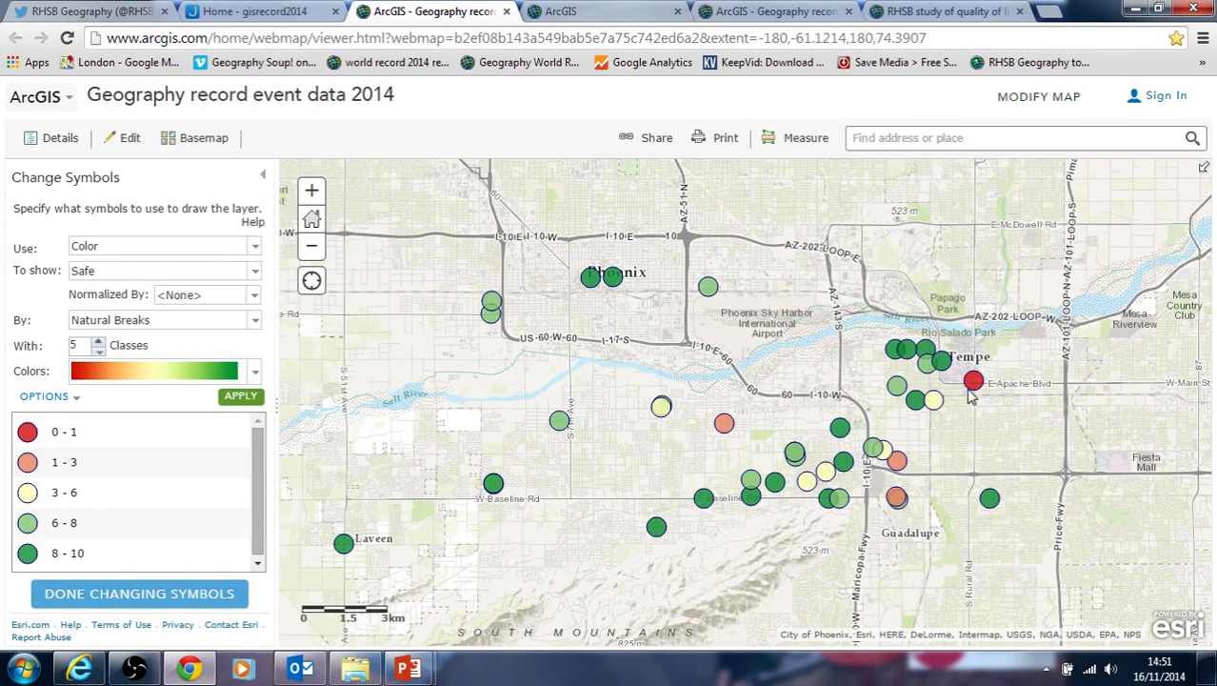
Classify the Safe values by Equal Interval with 5 classes and apply it to the map.
left_click(255, 324)
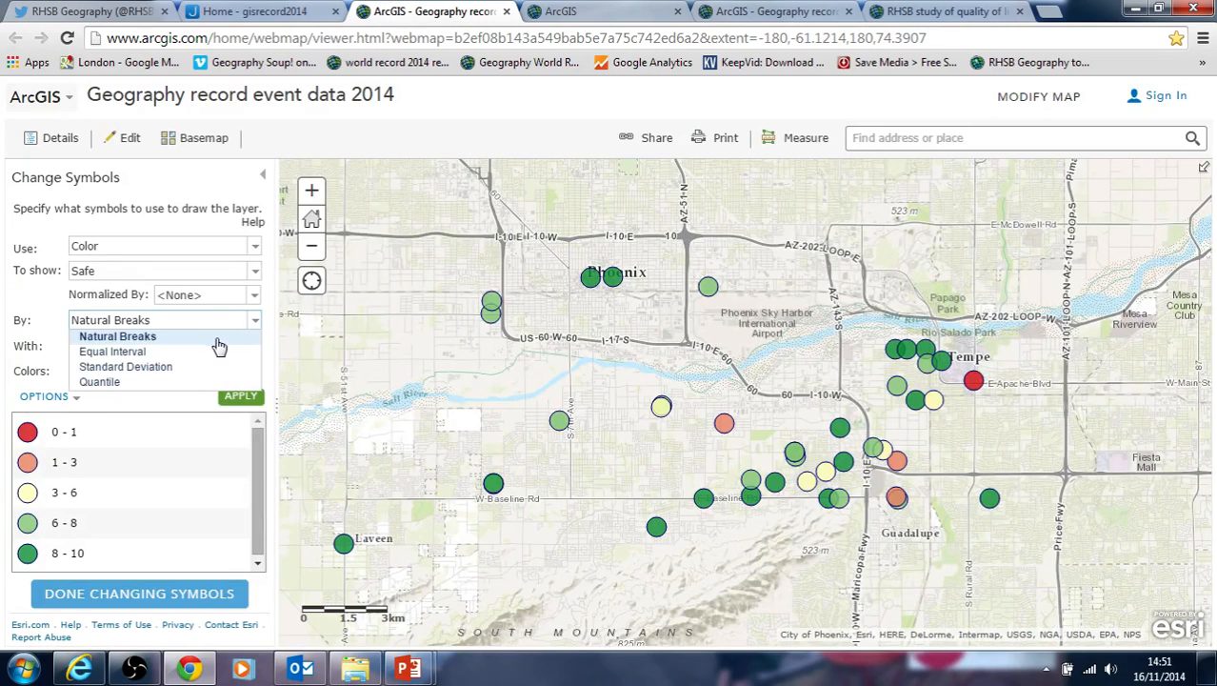
left_click(209, 348)
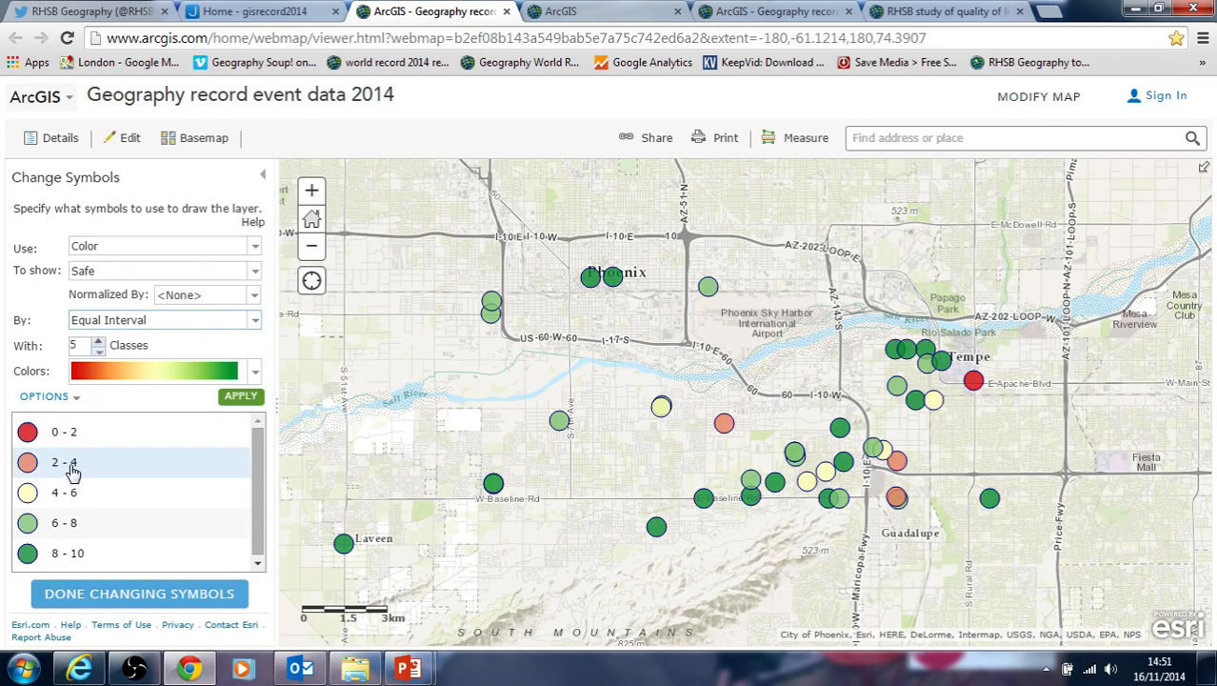
left_click(238, 398)
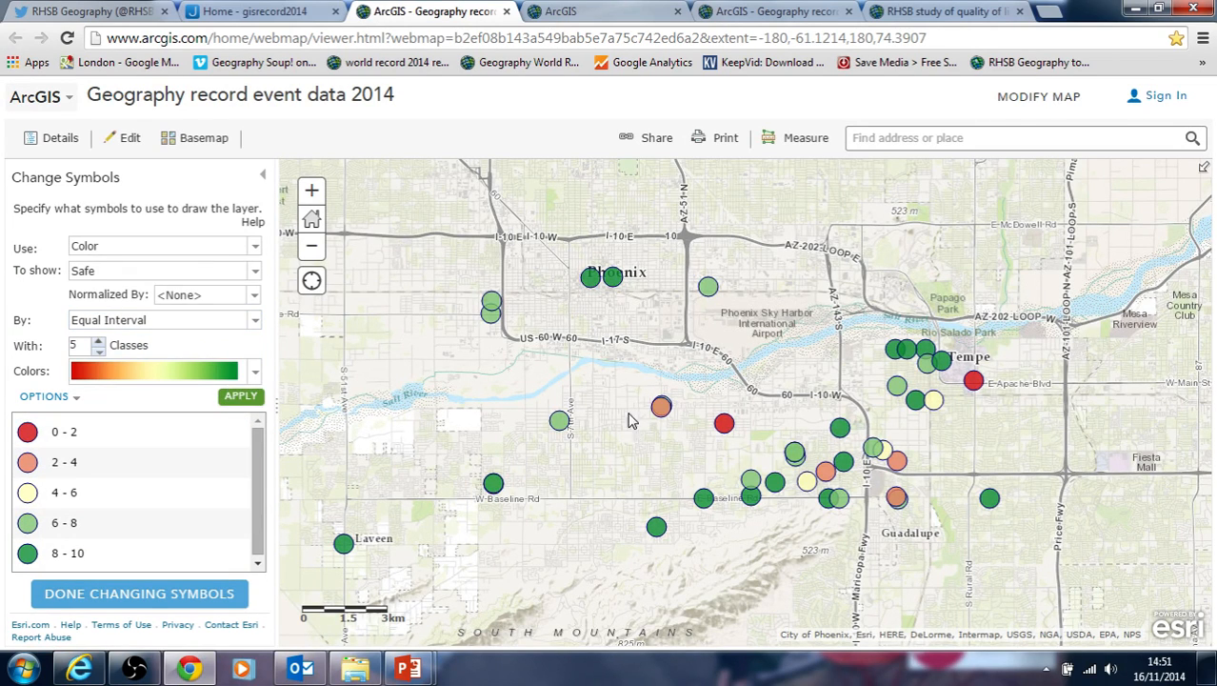
Try classifying the Safe values by Standard Deviation with an interval of 1 and apply it to the map.
left_click(255, 326)
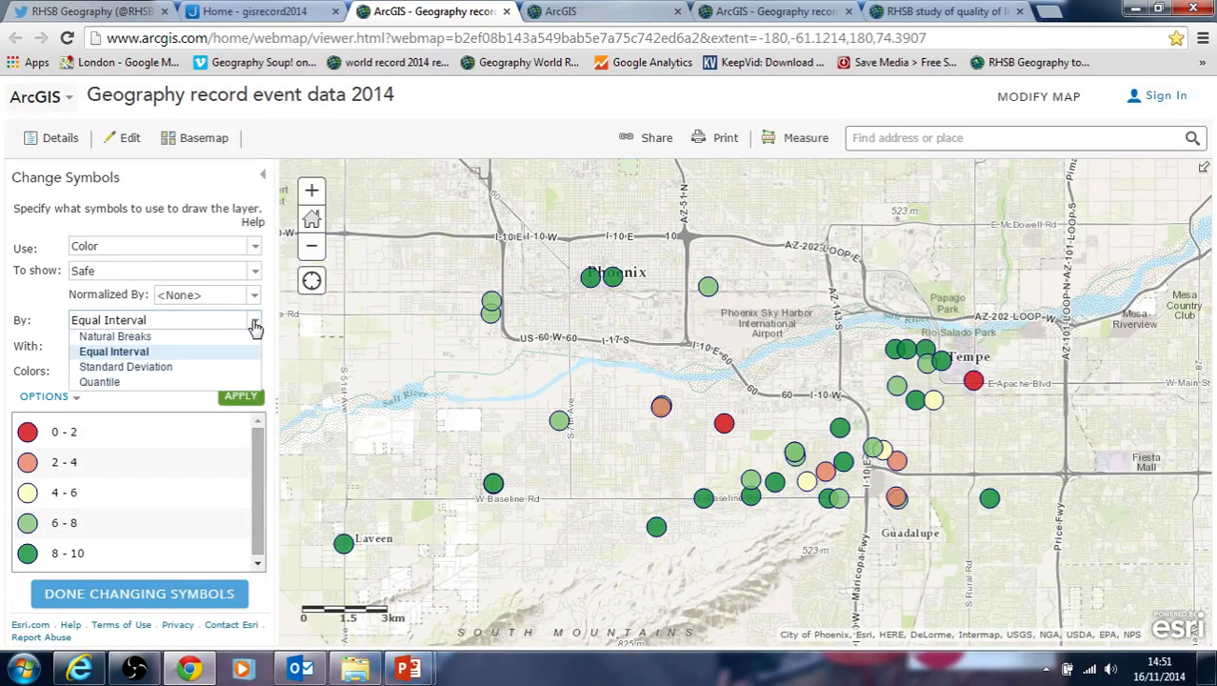
left_click(238, 335)
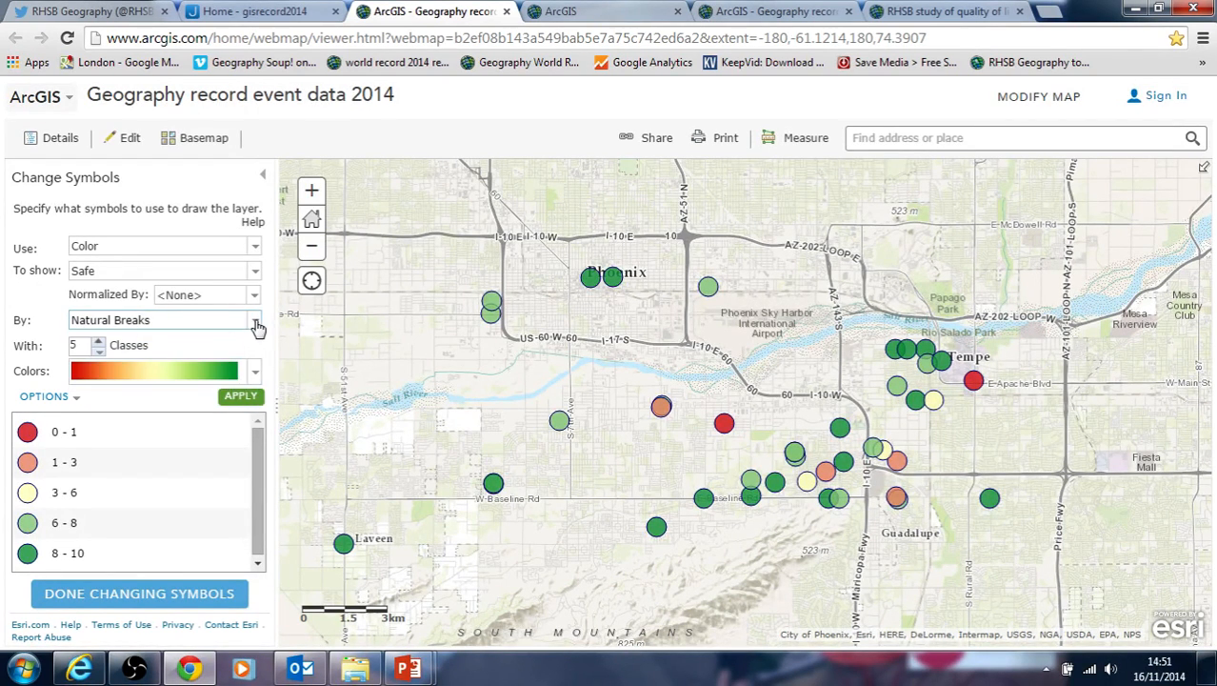
left_click(256, 322)
left_click(229, 366)
left_click(243, 397)
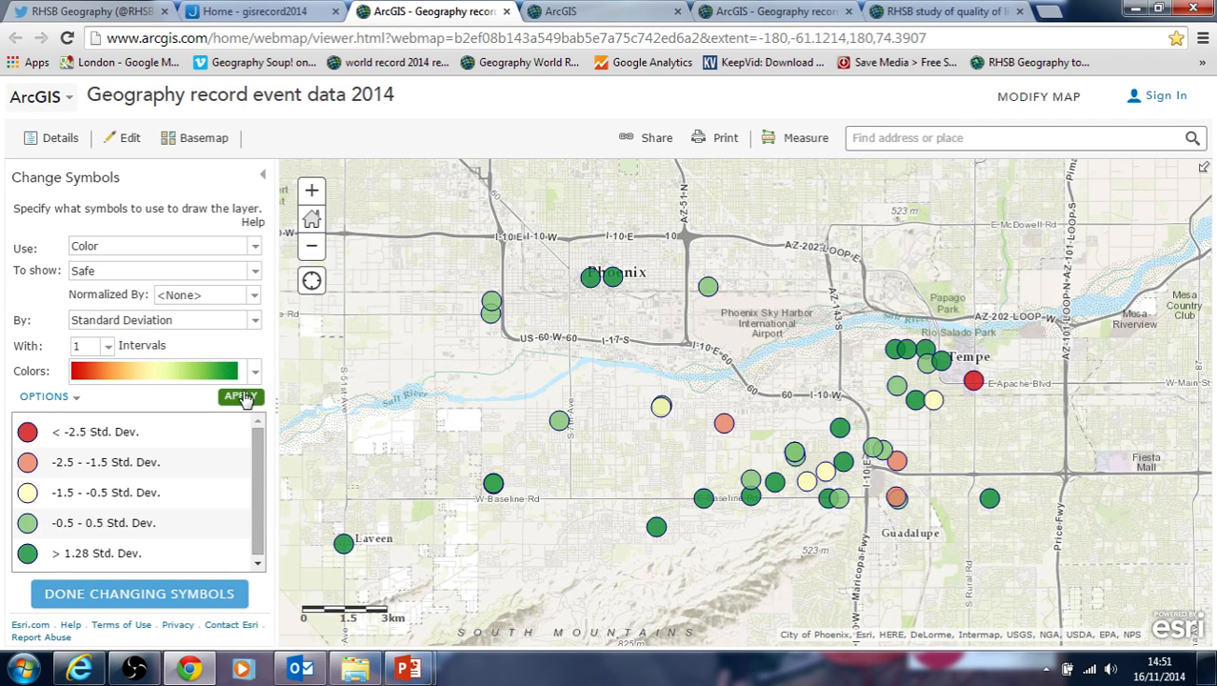
Switch the Safe classification from Standard Deviation back to Equal Interval with 5 classes and apply it.
left_click(253, 320)
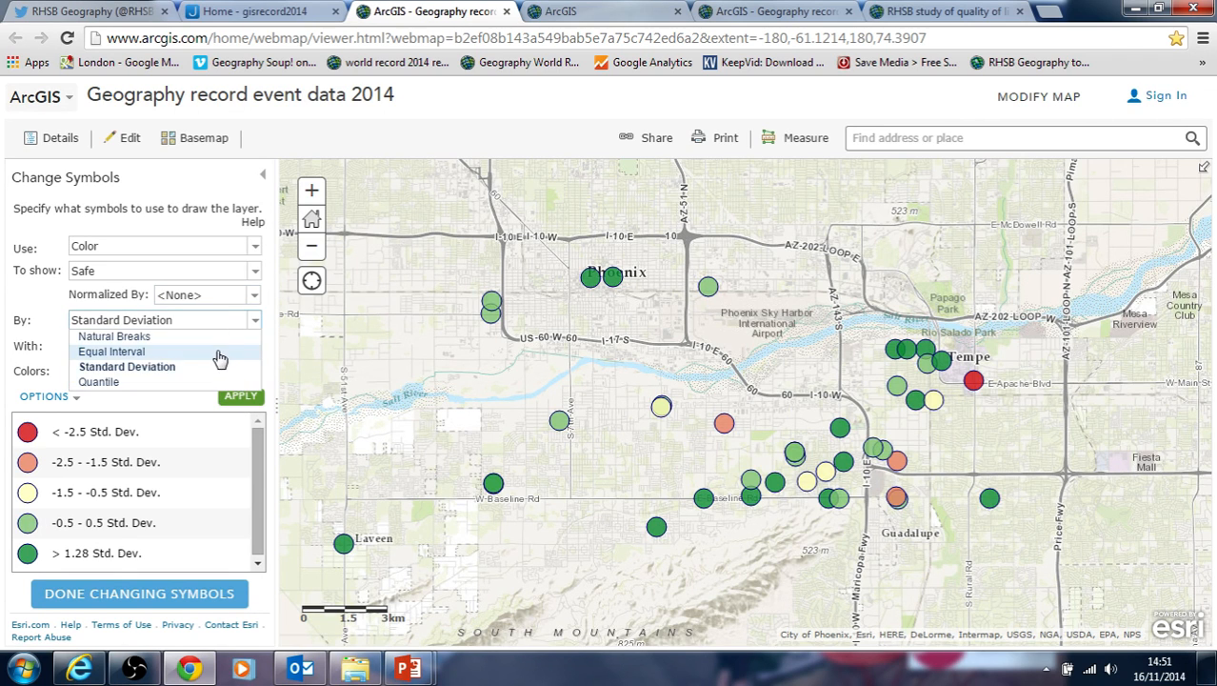
left_click(219, 349)
left_click(241, 400)
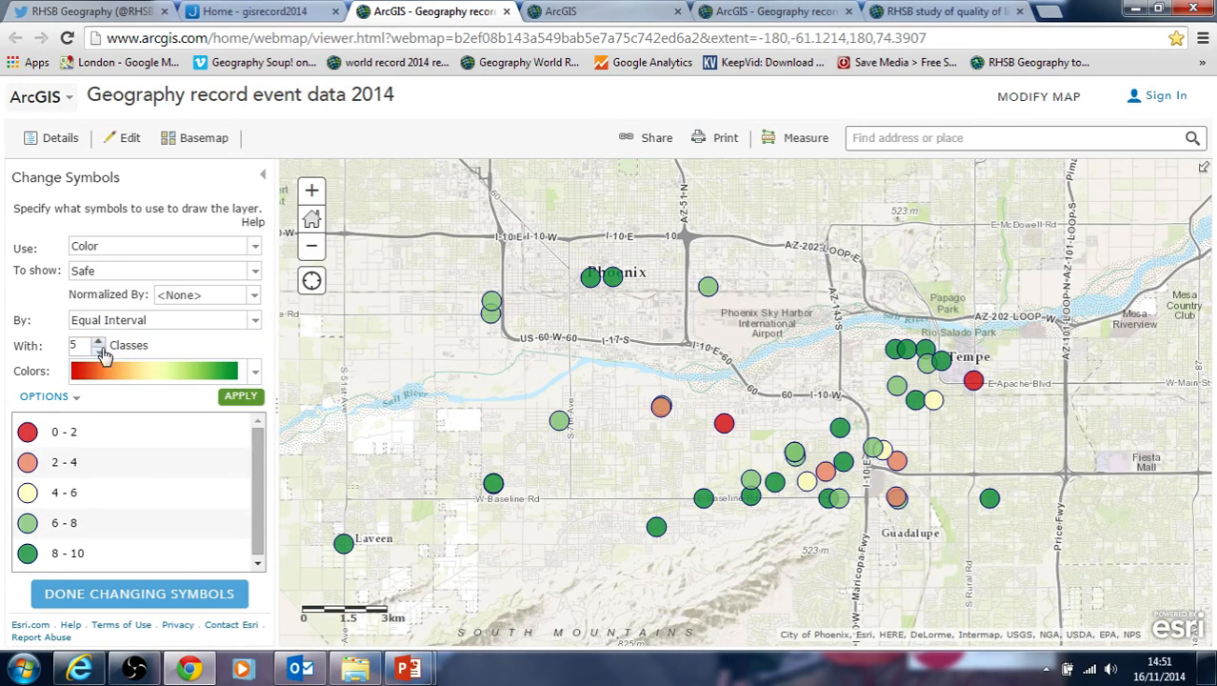
Try dividing the Safe values into 7 equal-interval classes on the map, and return to 5 classes.
left_click(99, 341)
left_click(99, 342)
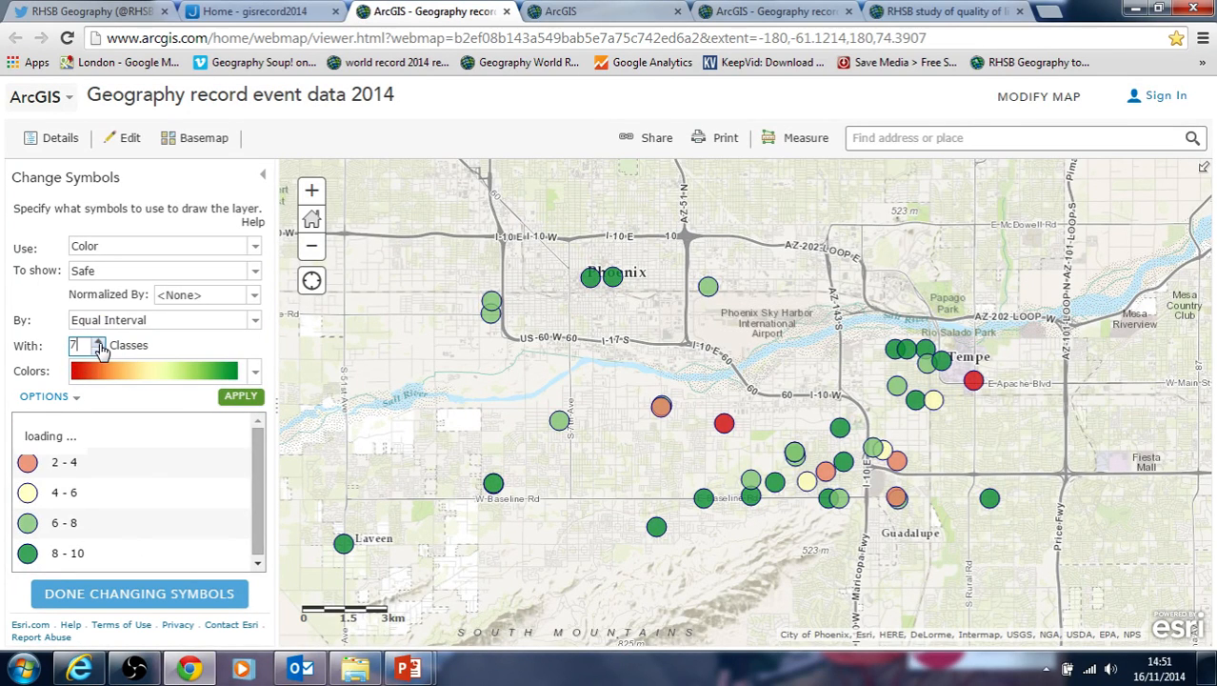
left_click(242, 397)
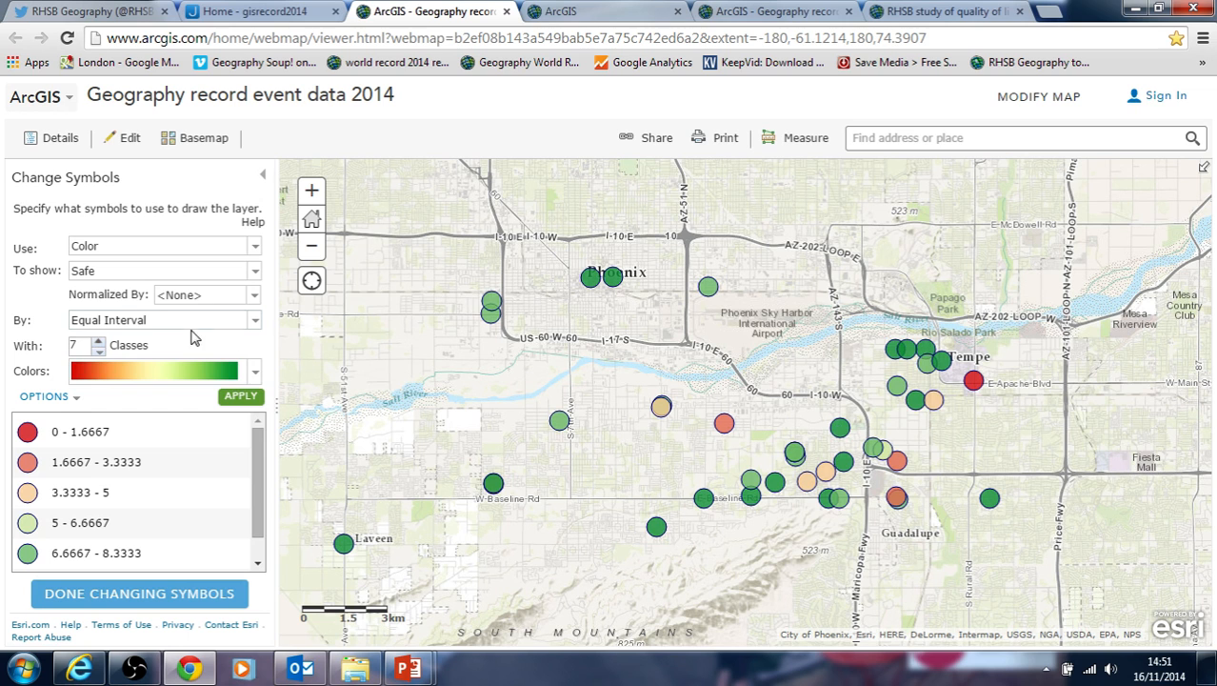
left_click(99, 350)
left_click(99, 351)
left_click(238, 400)
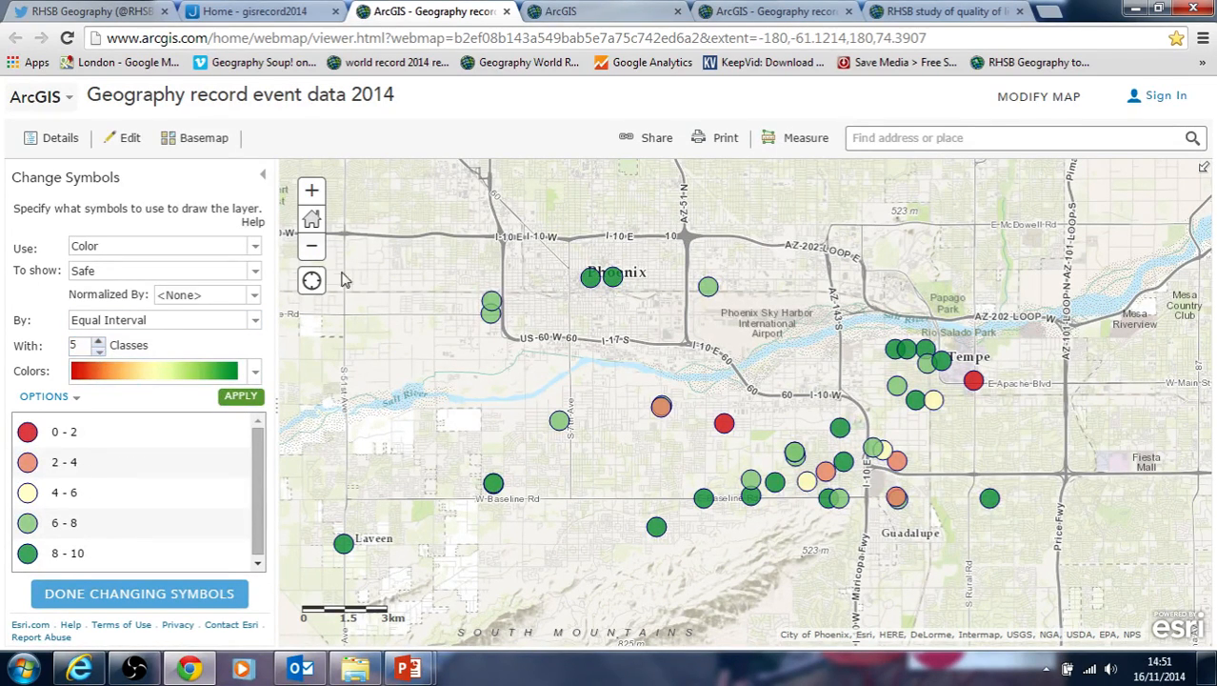
Return to the world view, find "uk" on the map, and examine the safety ratings across southern England and Wales.
left_click(311, 218)
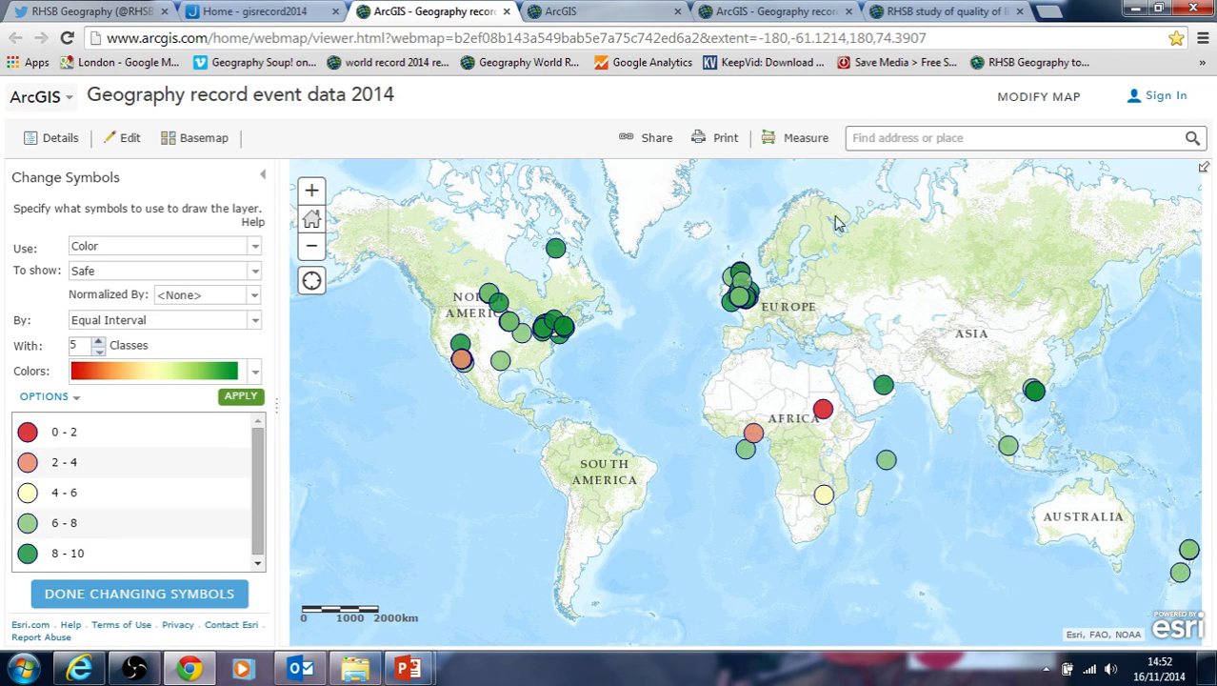
type("uk")
key("Return")
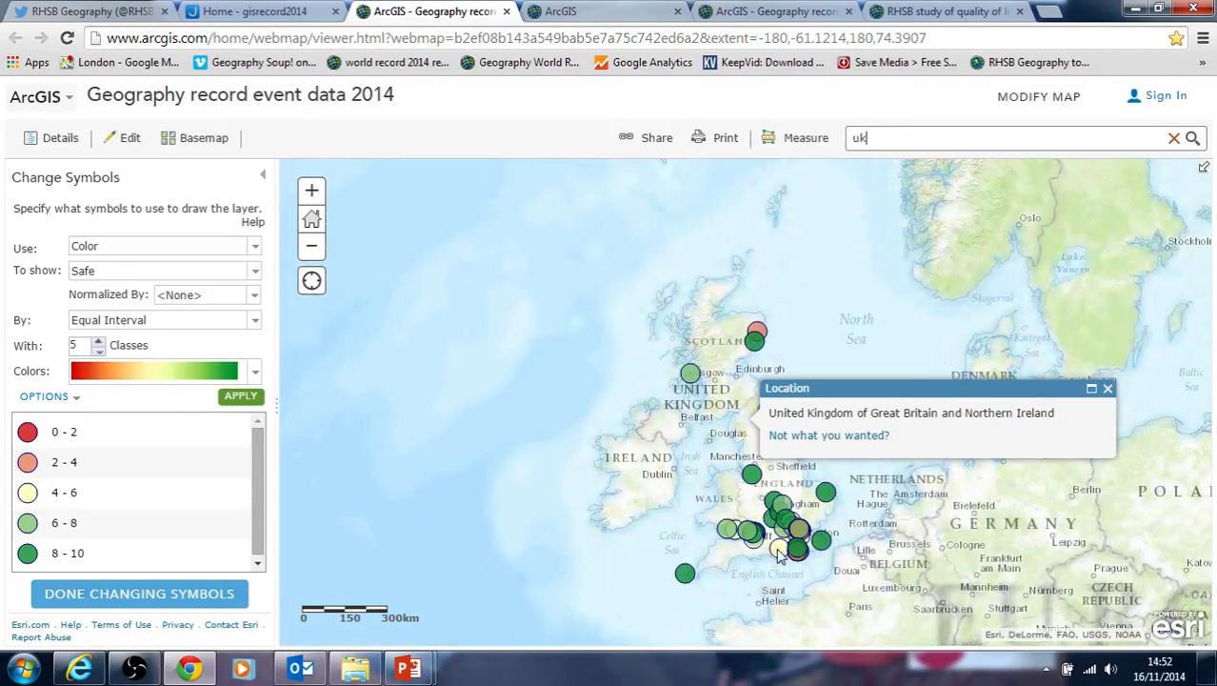
double_click(776, 549)
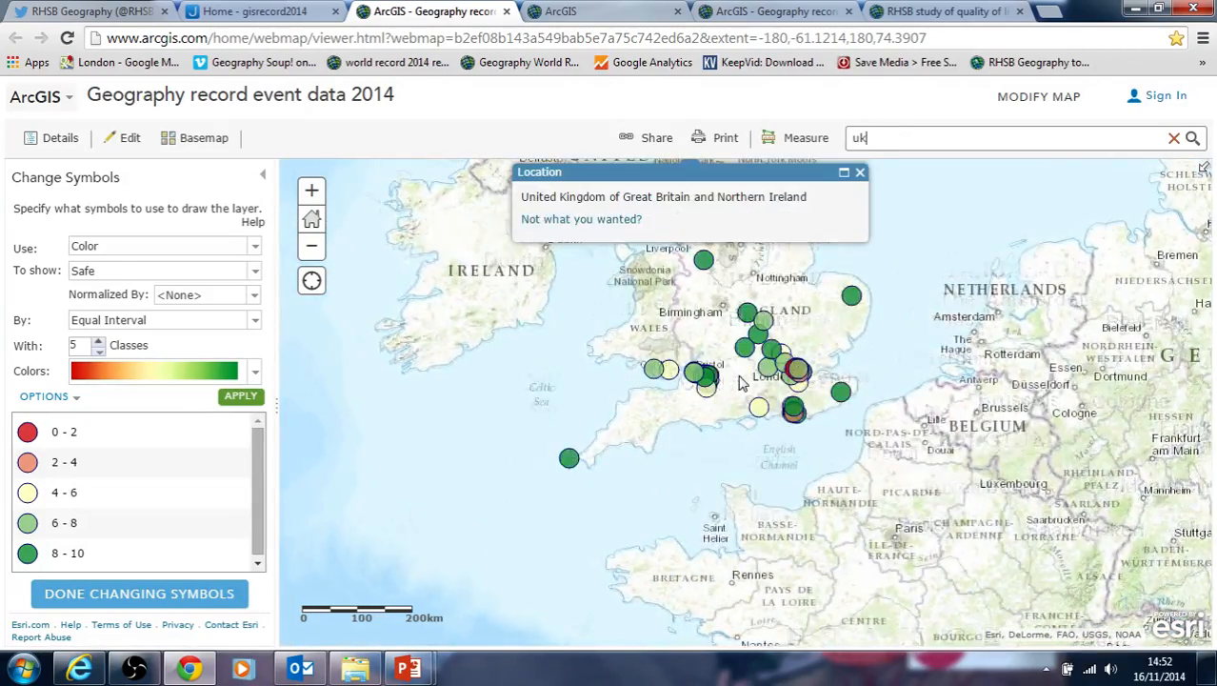
double_click(739, 377)
double_click(743, 379)
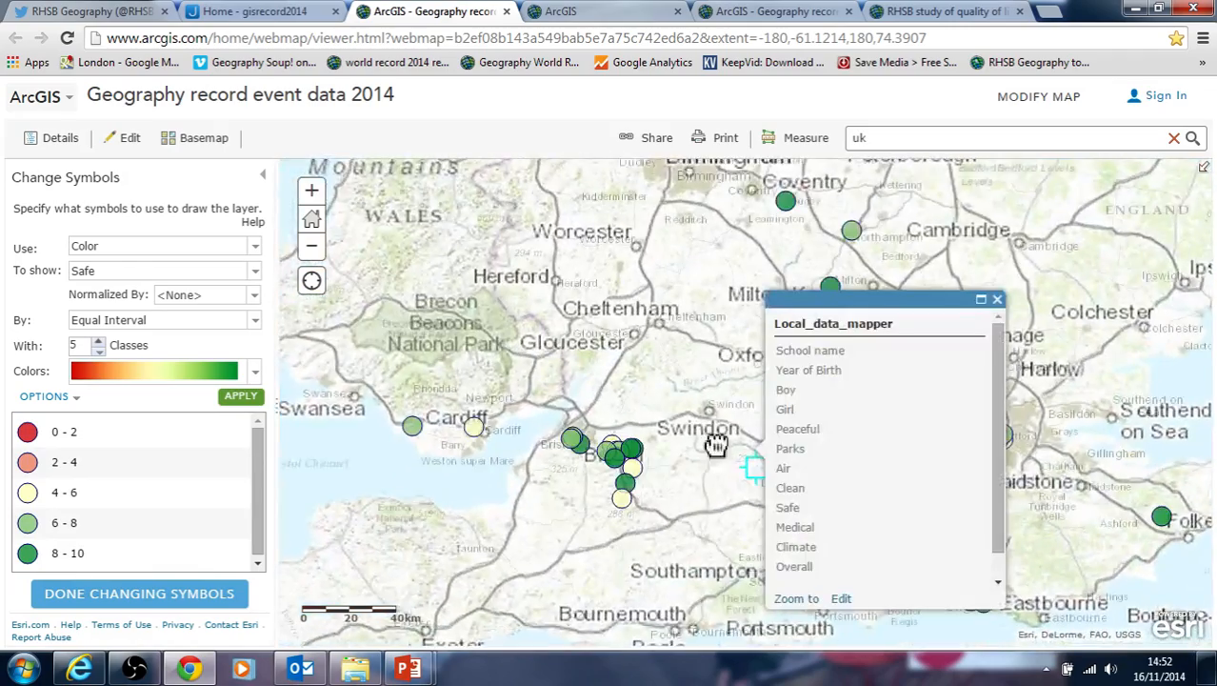
left_click(973, 244)
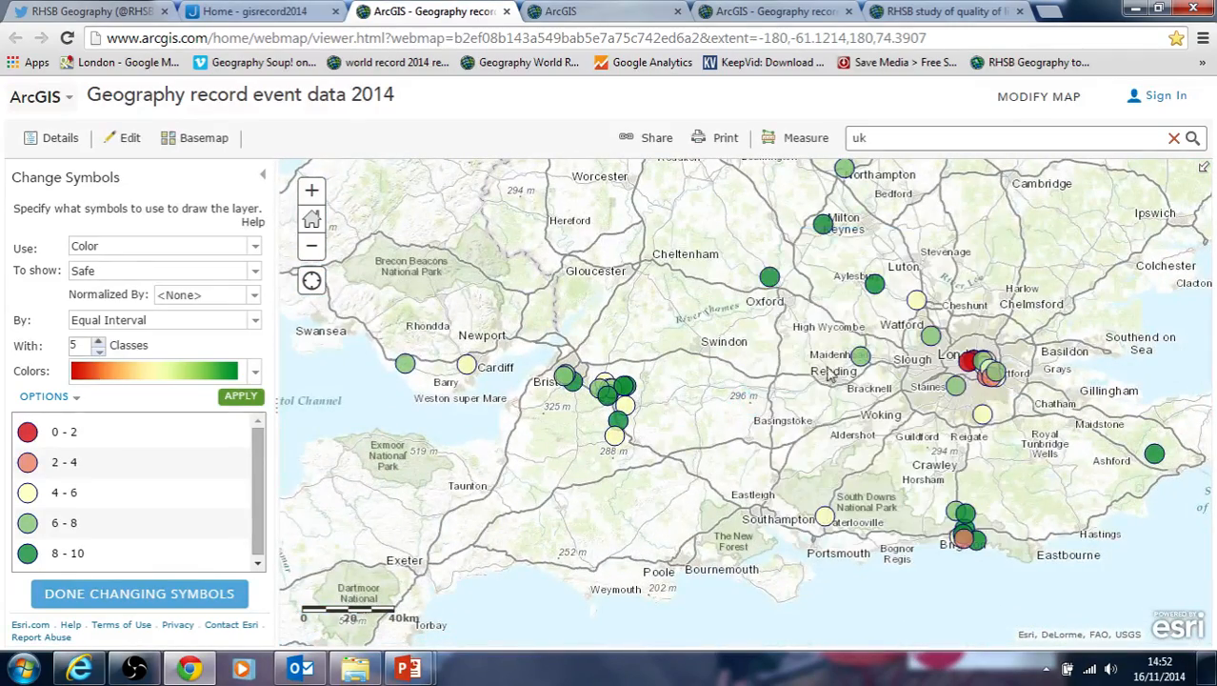
left_click_drag(782, 409, 821, 402)
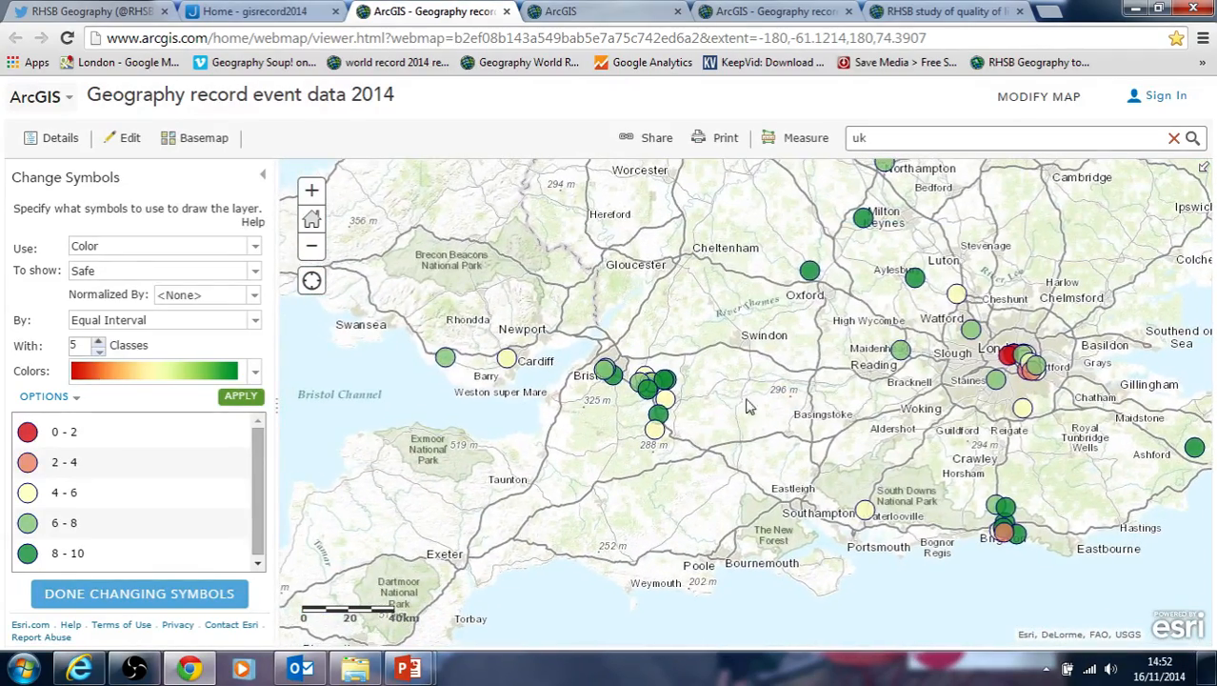
Color the points by Parks instead of Safe, using Equal Interval with 5 classes, and apply it to the map.
left_click(256, 272)
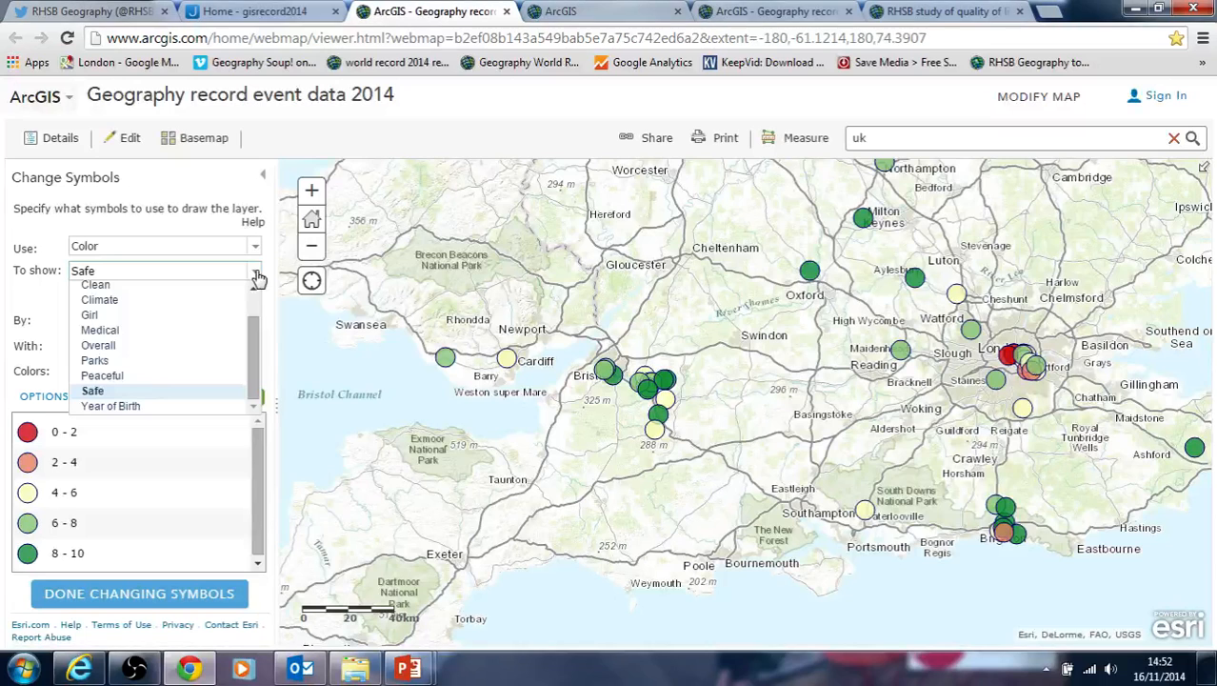
left_click(177, 369)
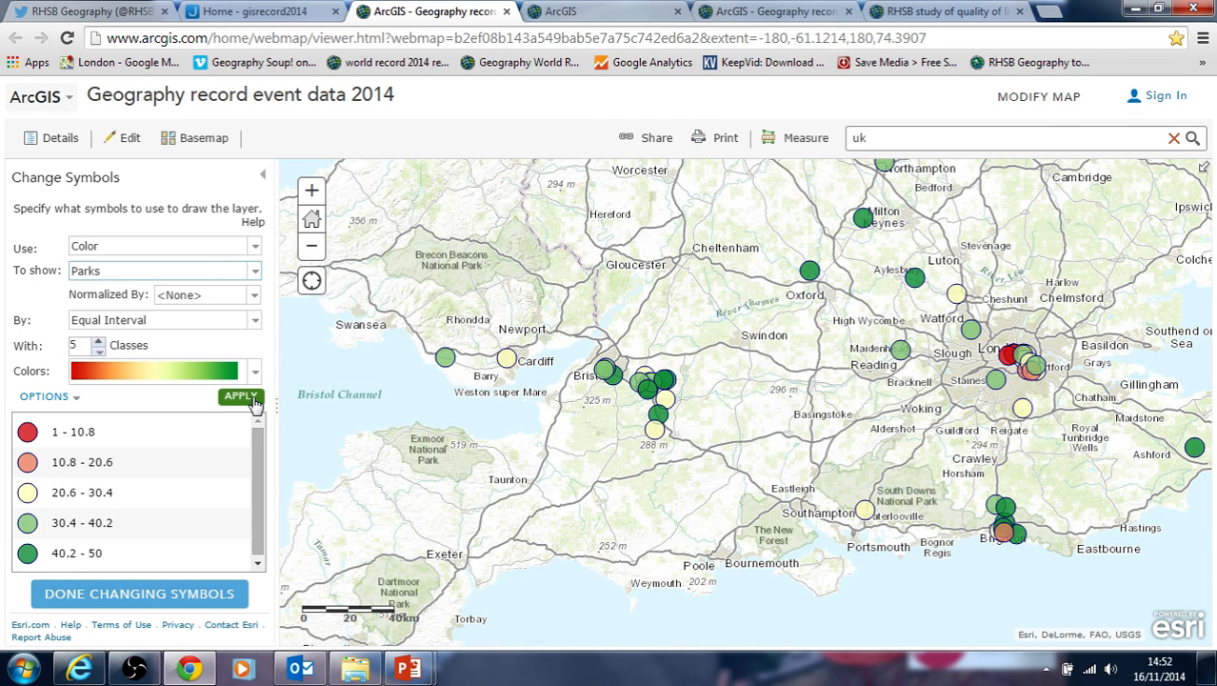
left_click(255, 272)
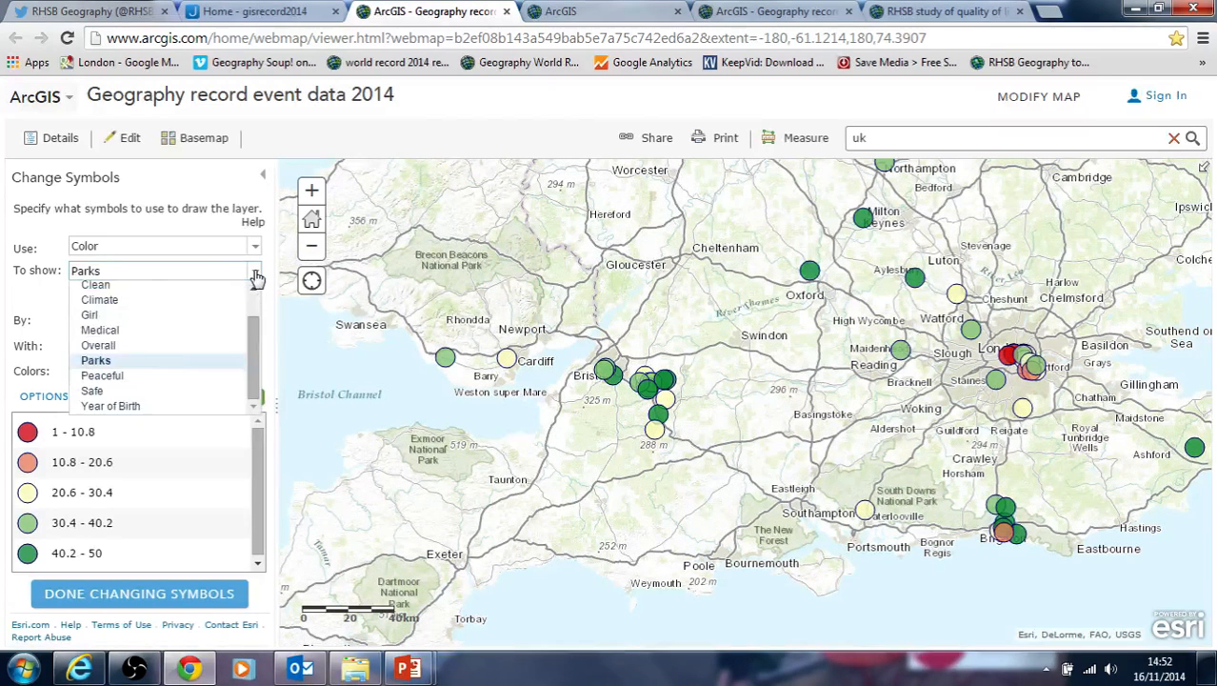
left_click(191, 360)
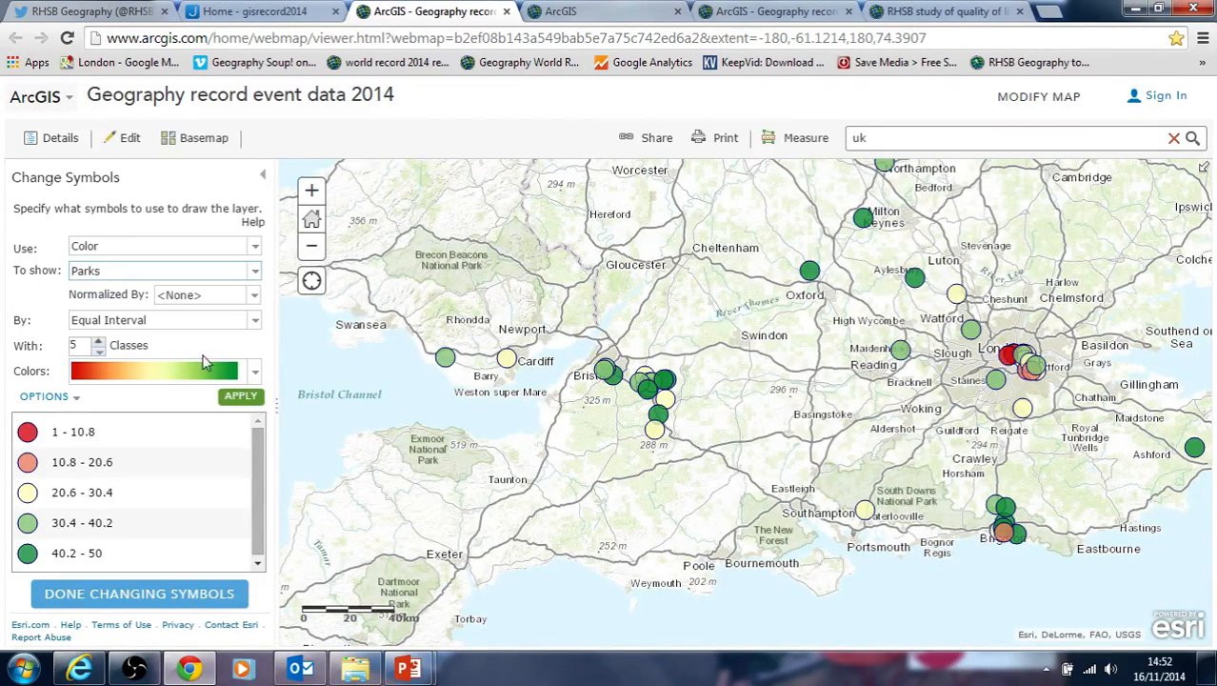
left_click(243, 397)
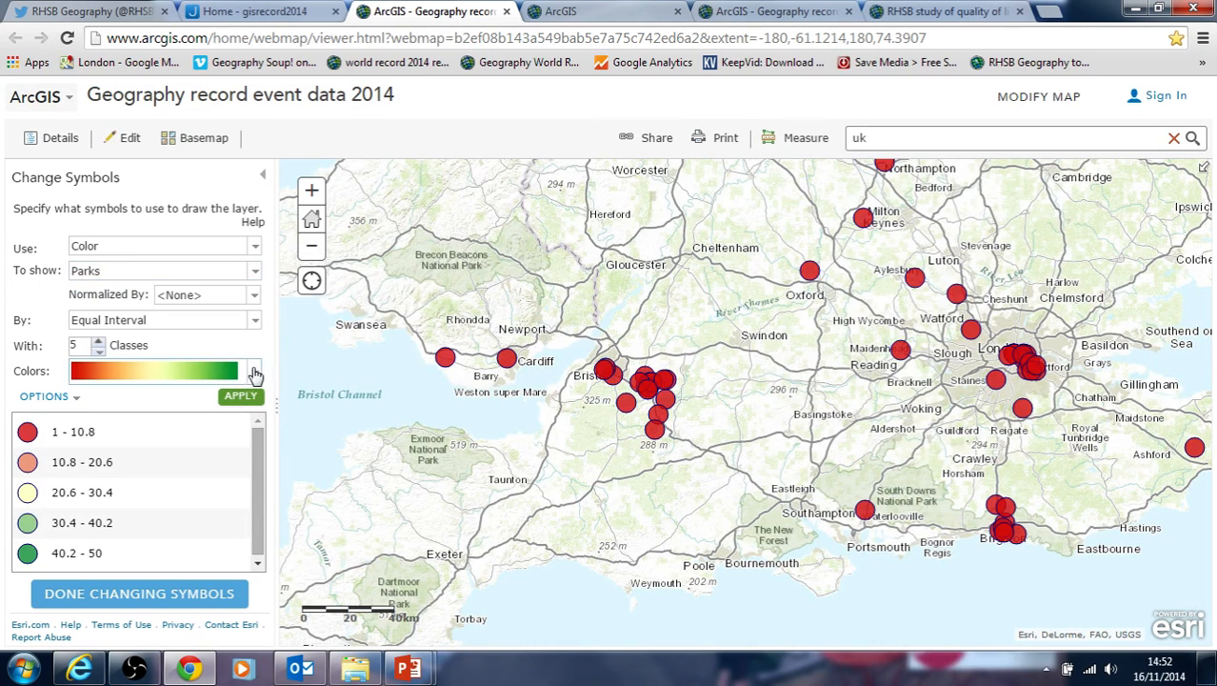
Reclassify the Parks values by Natural Breaks with 5 classes and apply it to the map.
left_click(256, 324)
left_click(203, 340)
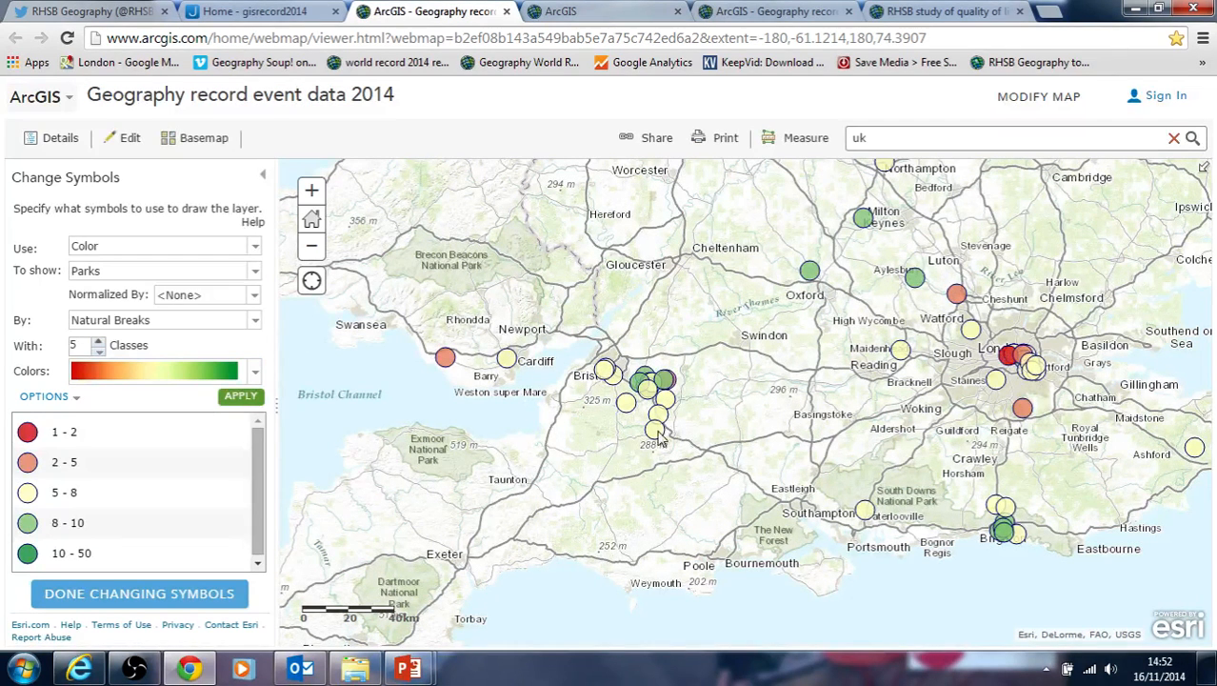
left_click(254, 271)
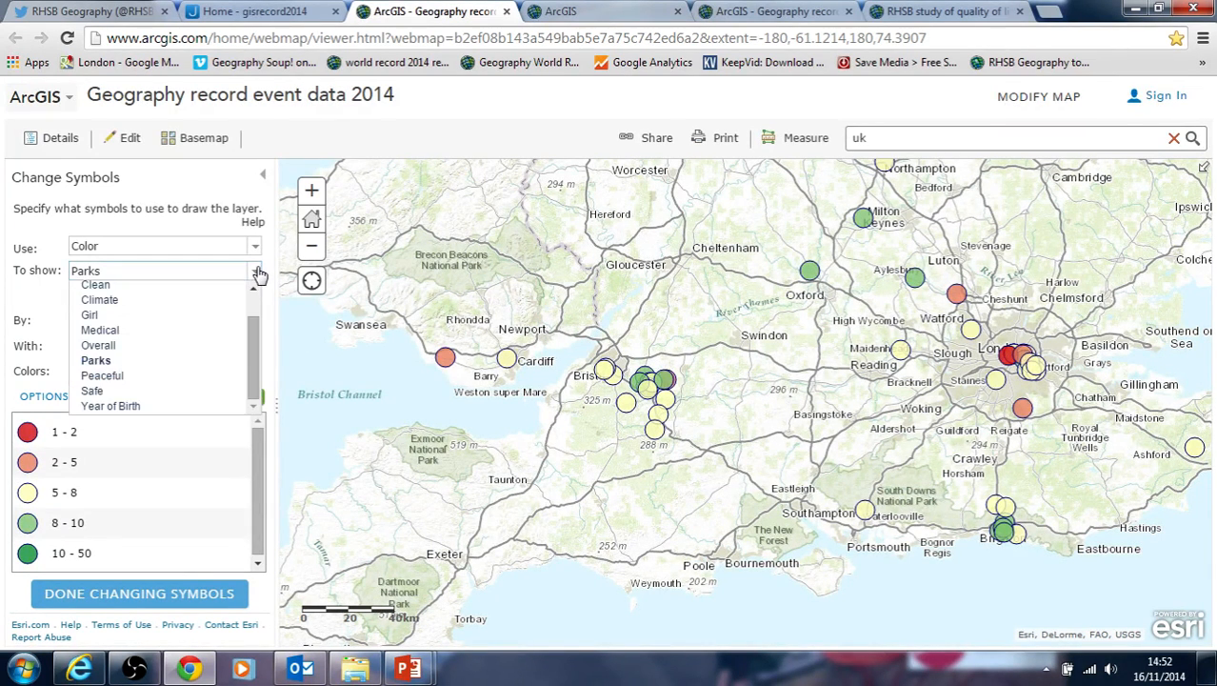
left_click(254, 271)
Represent the Parks values by symbol size instead of color and apply it to the map.
left_click(255, 248)
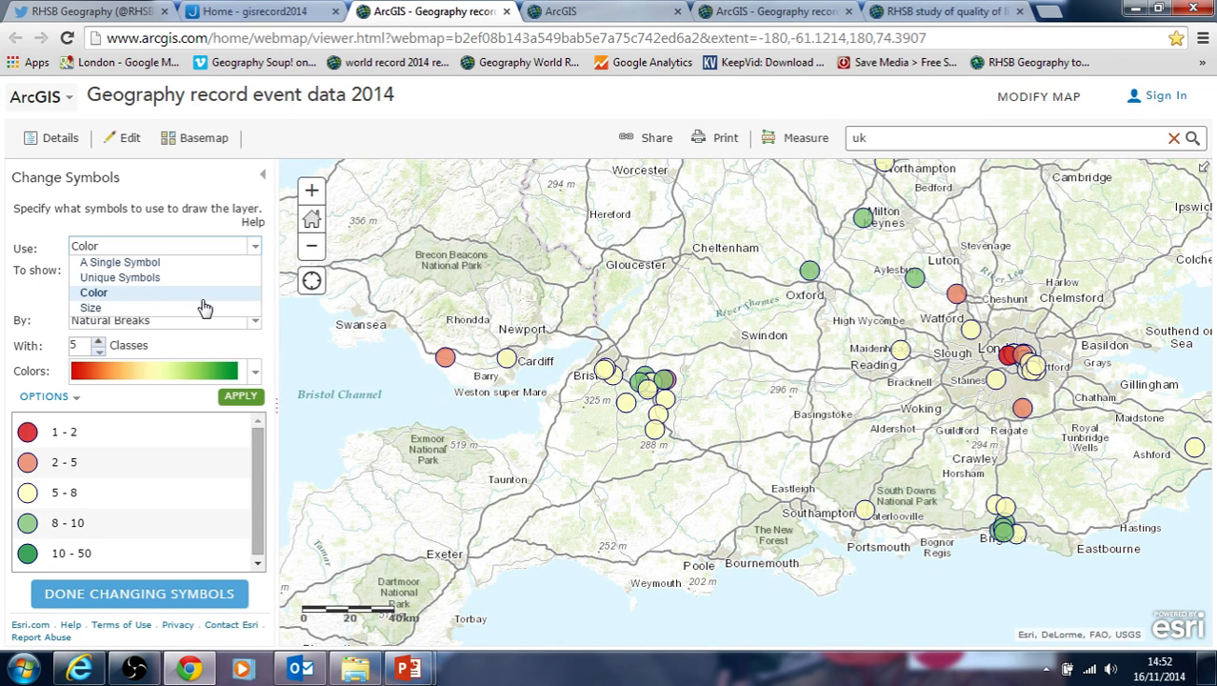
left_click(205, 310)
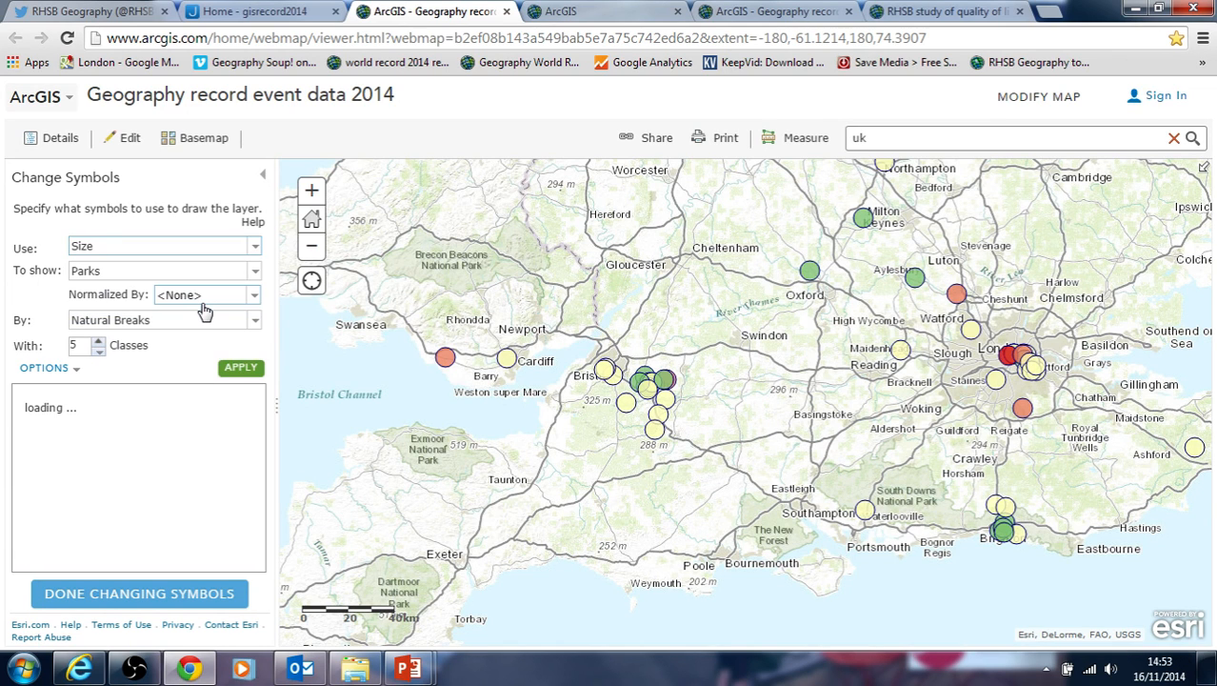
left_click(242, 368)
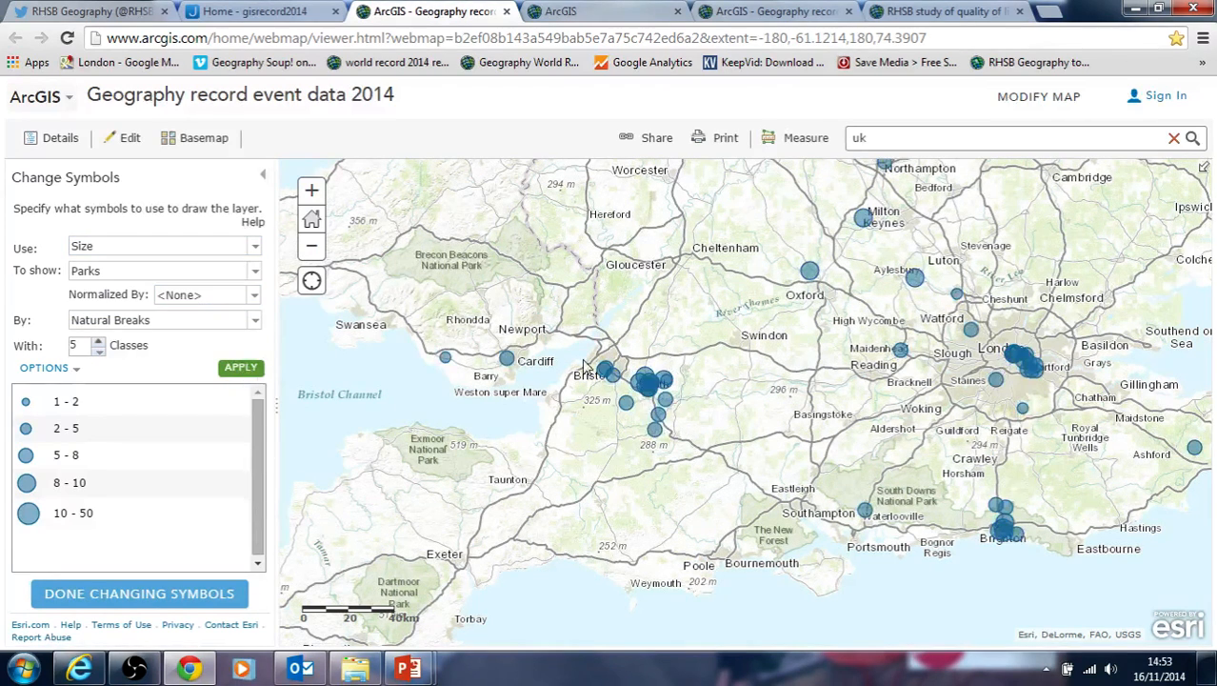
Set the end size of all Parks symbols to 61 px and apply the change.
double_click(1067, 354)
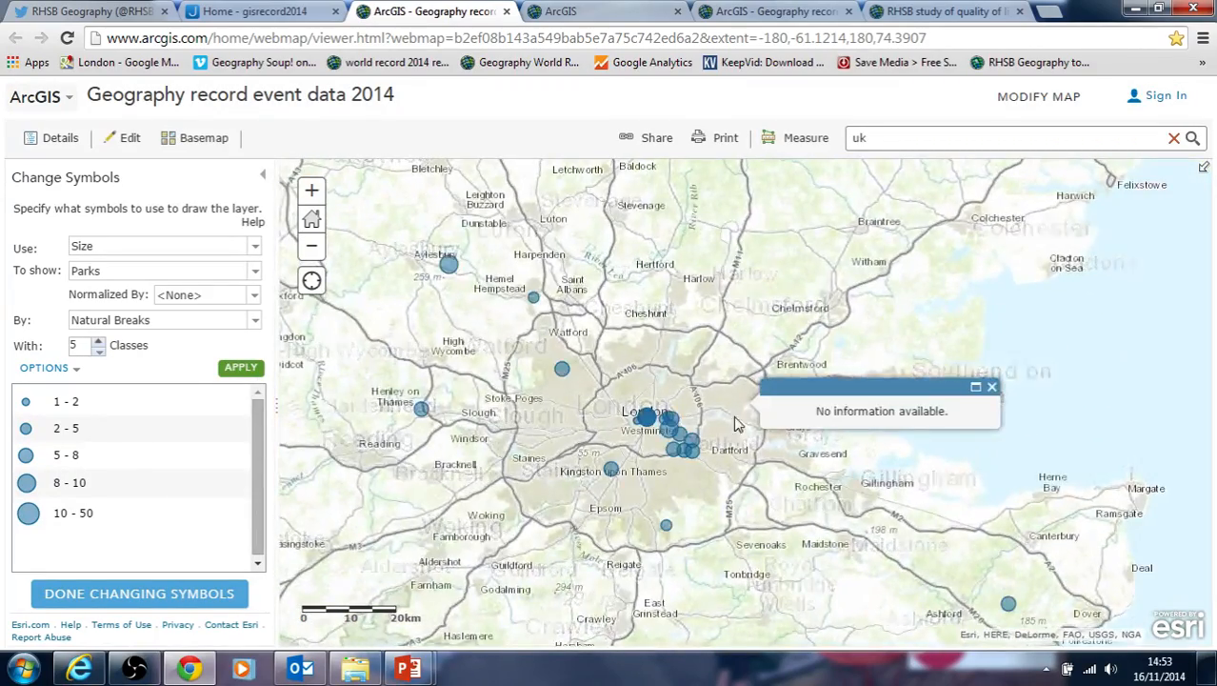
scroll(681, 436, "up", 2)
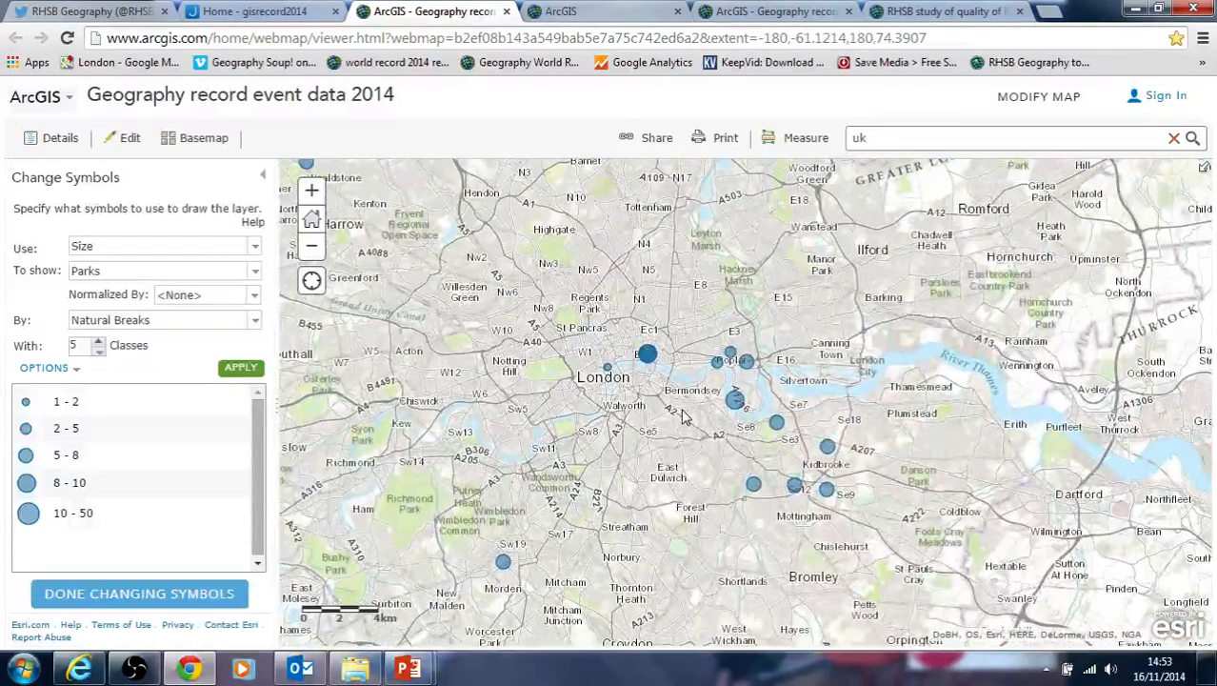
left_click(687, 416)
scroll(686, 417, "up", 1)
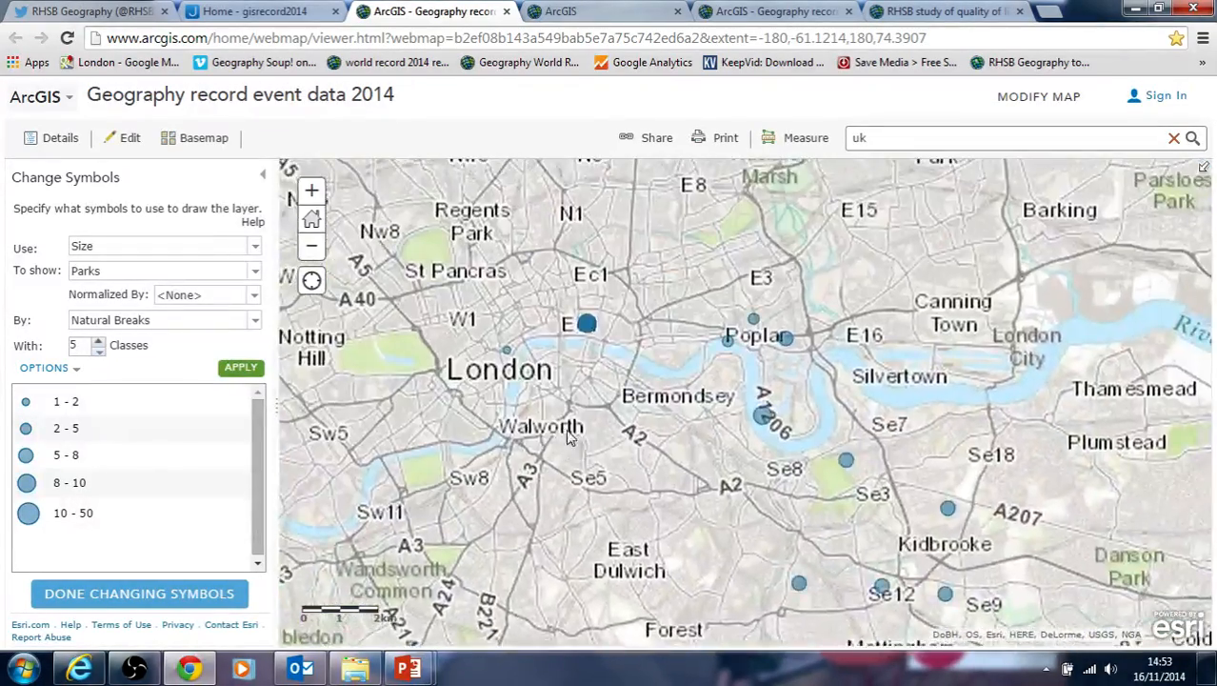
left_click(76, 368)
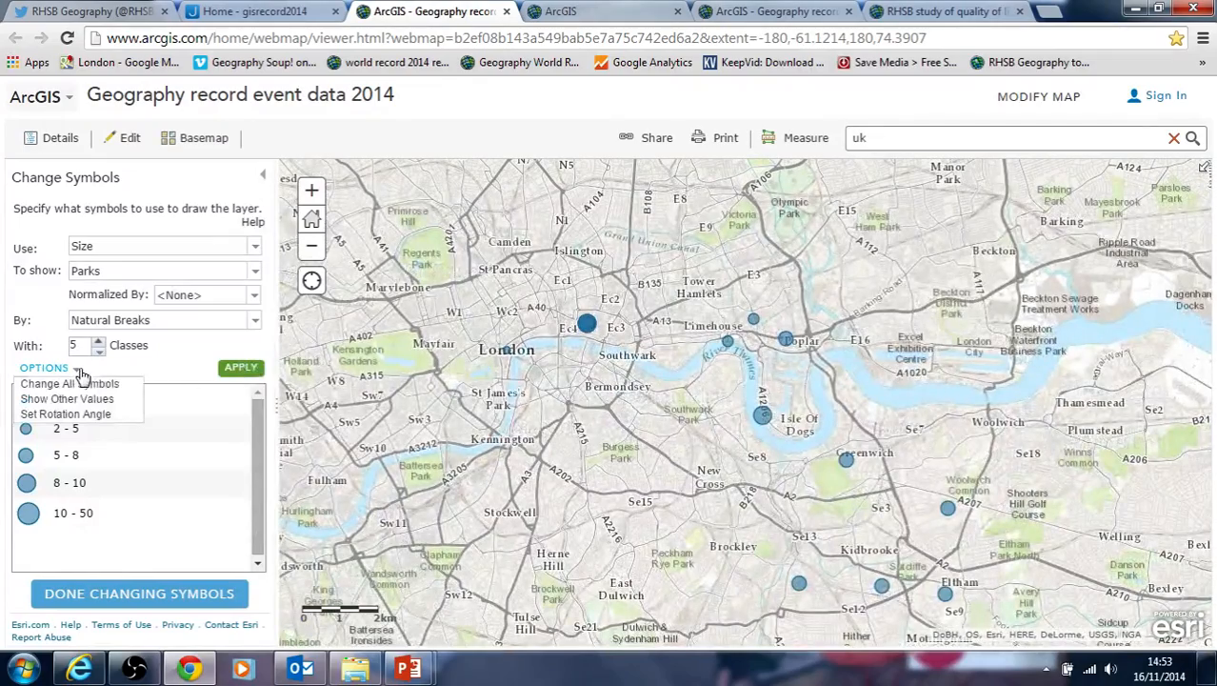
left_click(91, 386)
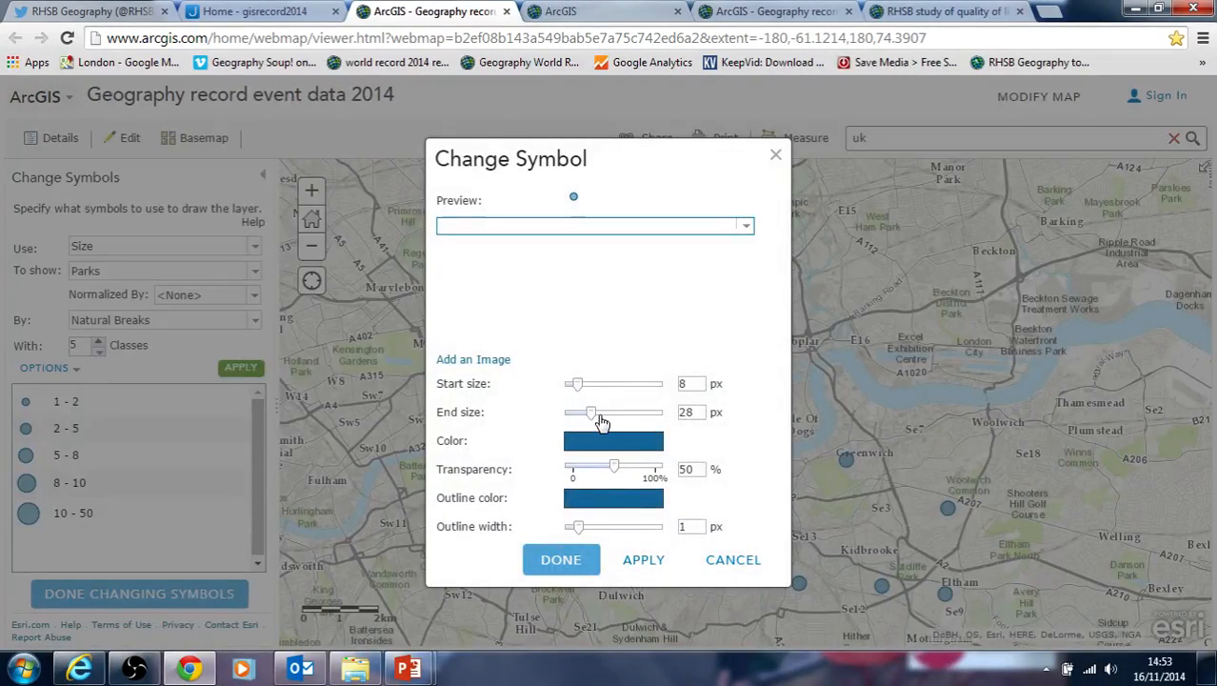
mouse_move(594, 420)
left_mouse_down()
mouse_move(628, 415)
mouse_move(614, 415)
left_mouse_up()
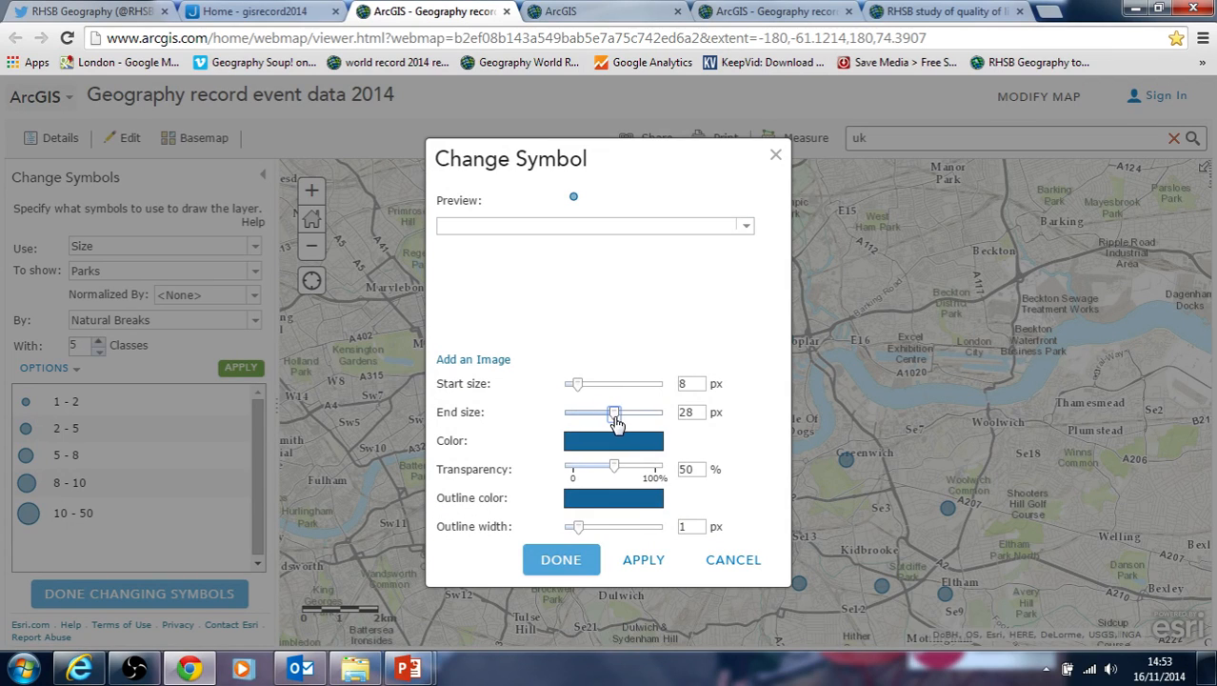
left_click(644, 561)
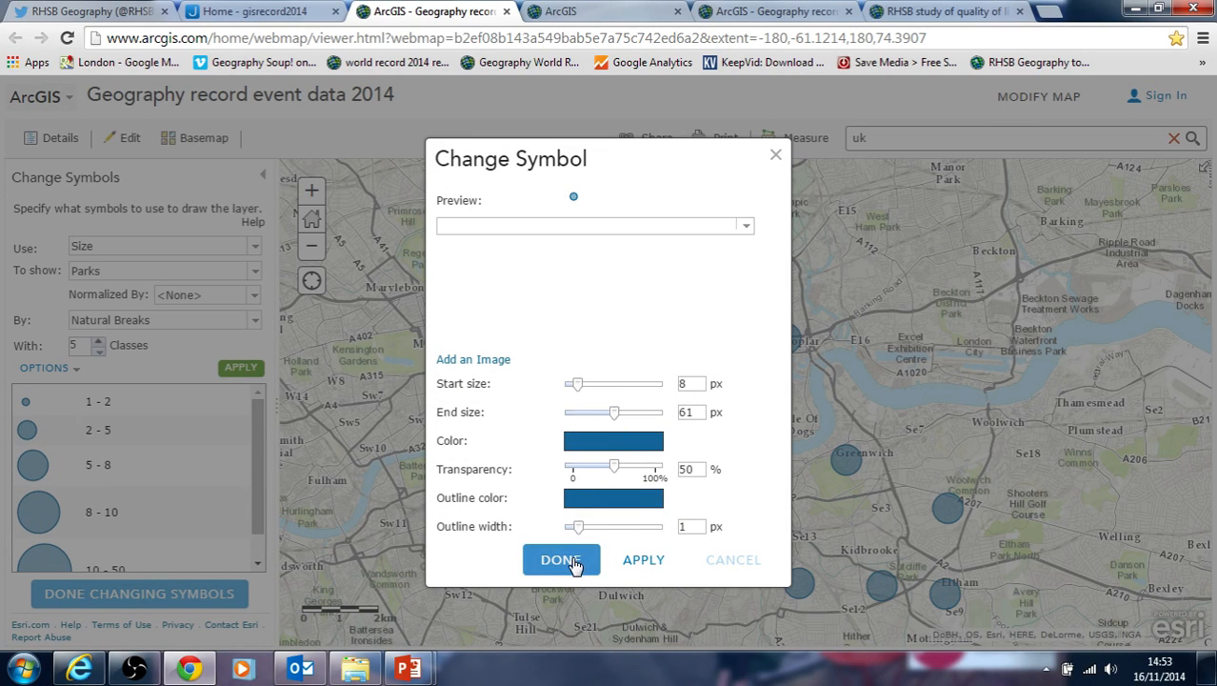
left_click(572, 563)
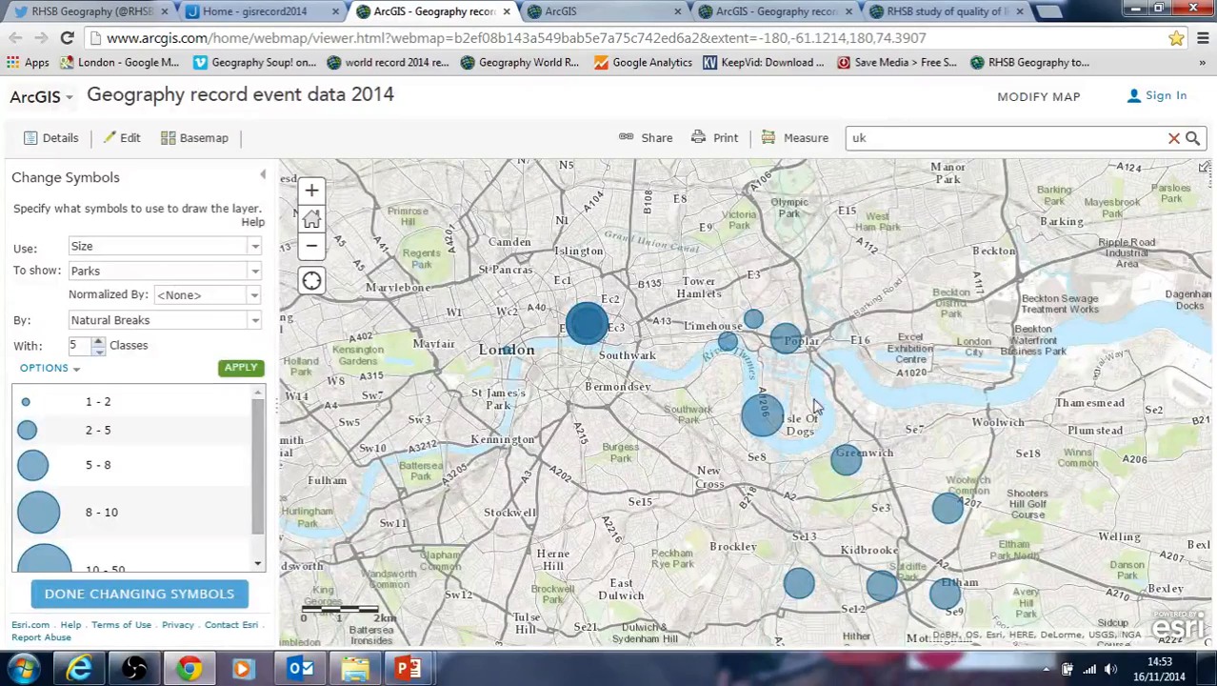
Examine the proportional Parks symbols around central and greater London, and return to the world view.
double_click(595, 327)
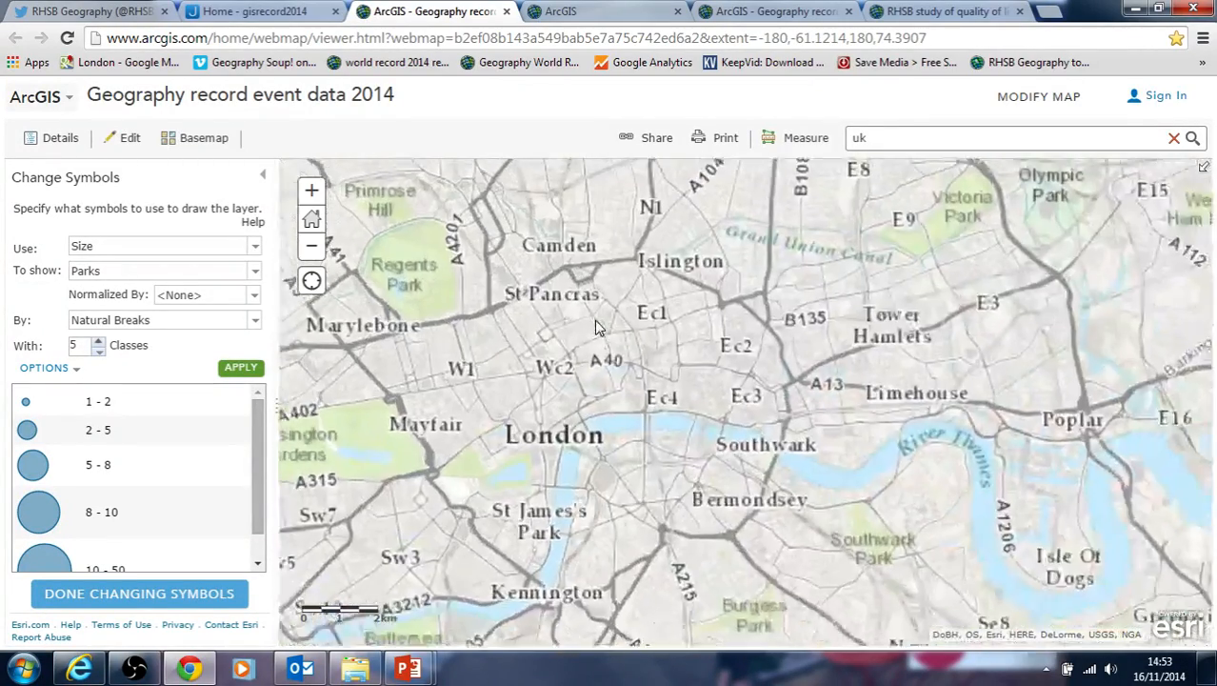
left_click(311, 246)
double_click(767, 419)
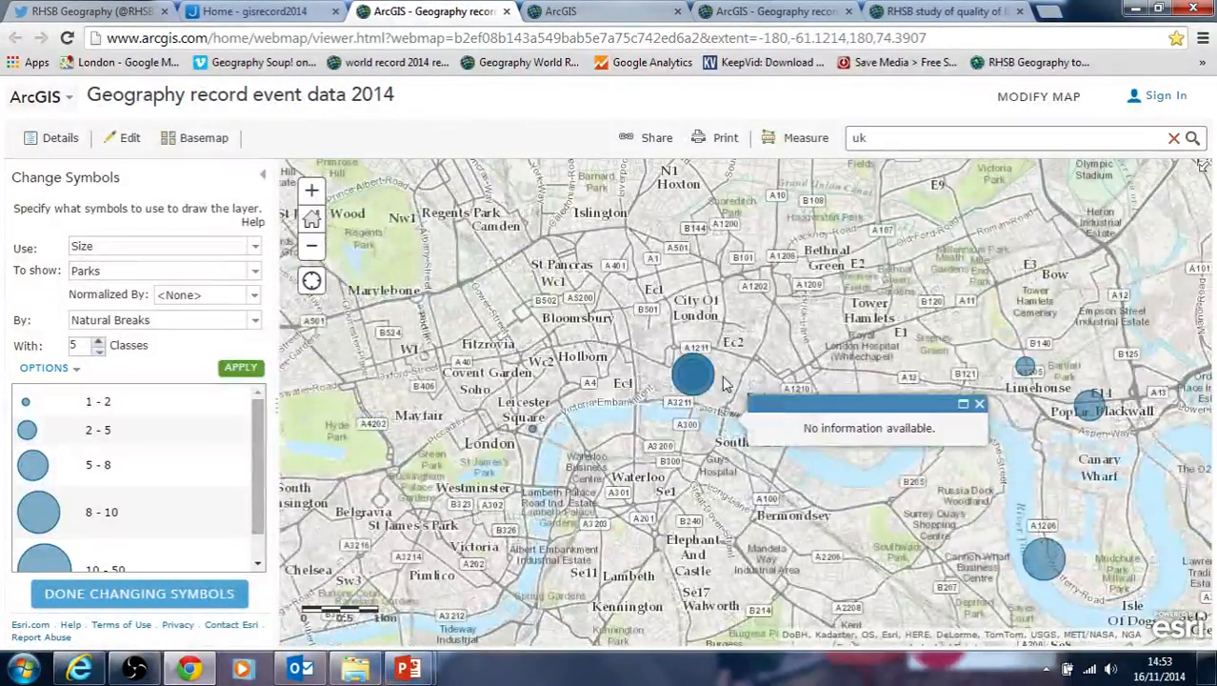
scroll(722, 376, "up", 3)
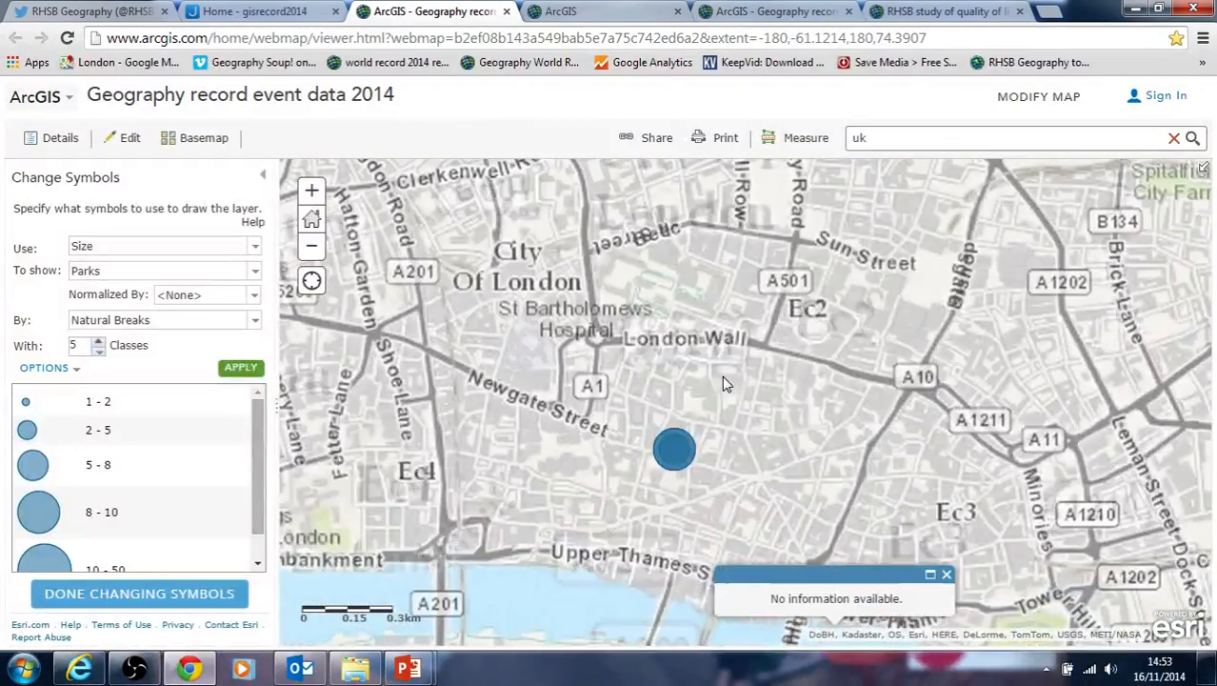
double_click(716, 443)
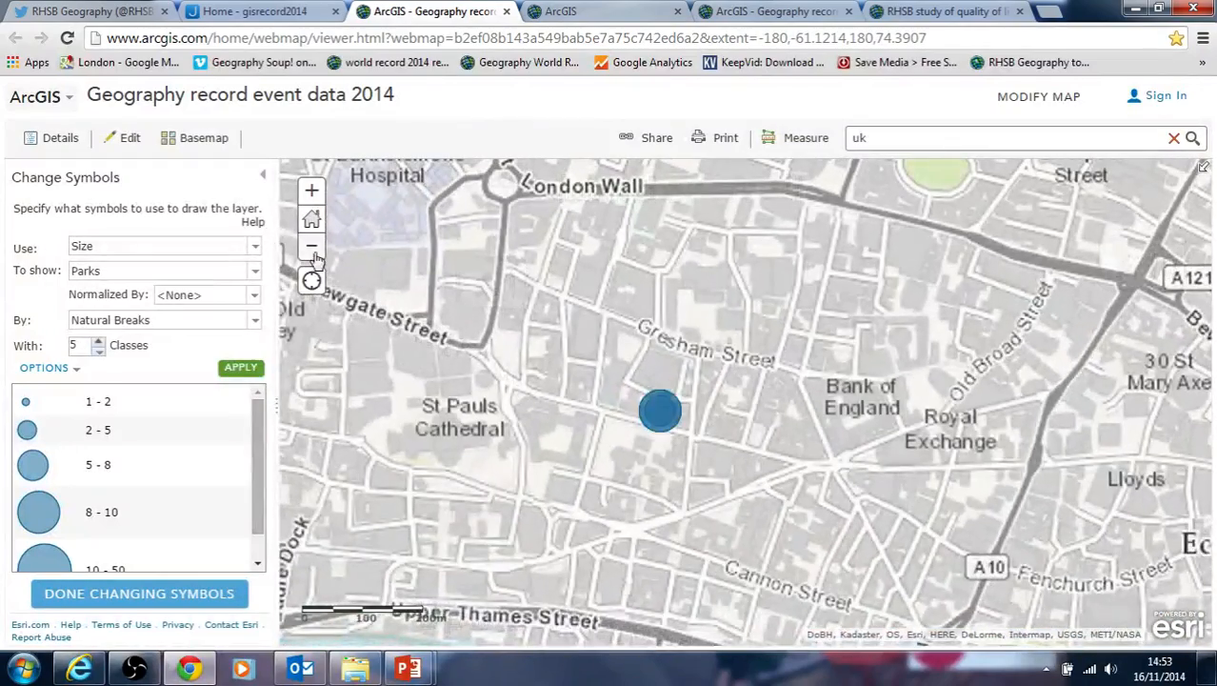
left_click(312, 247)
left_click(311, 247)
left_click(312, 248)
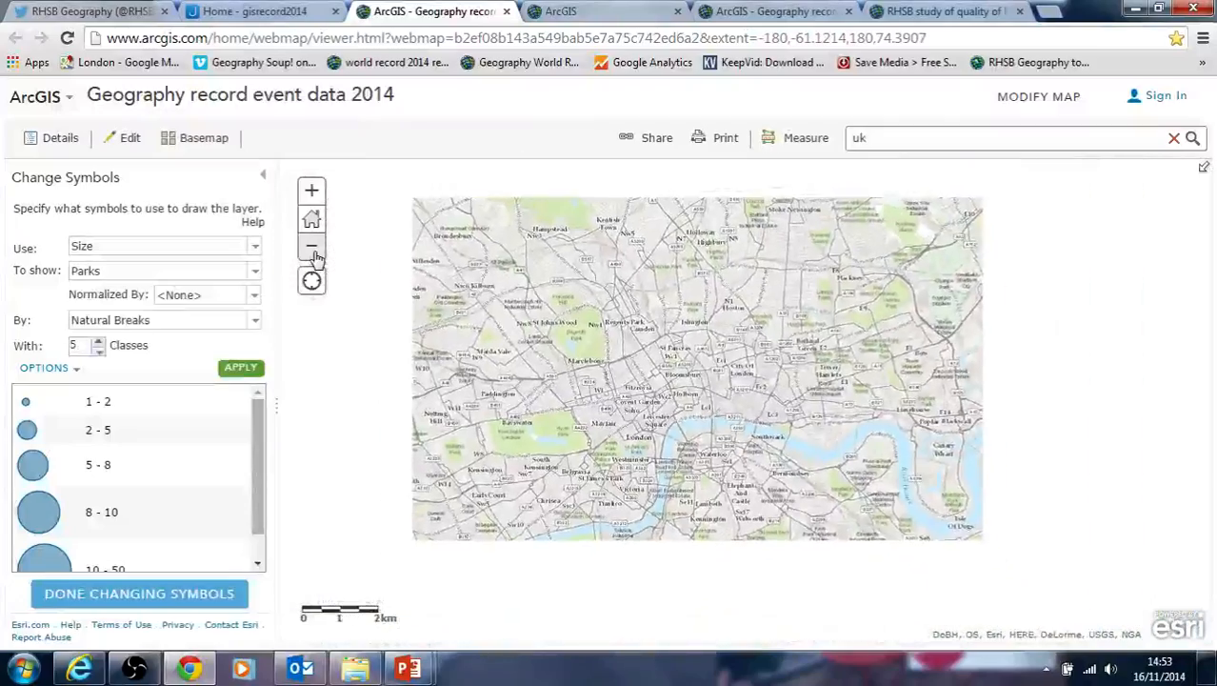
left_click(312, 248)
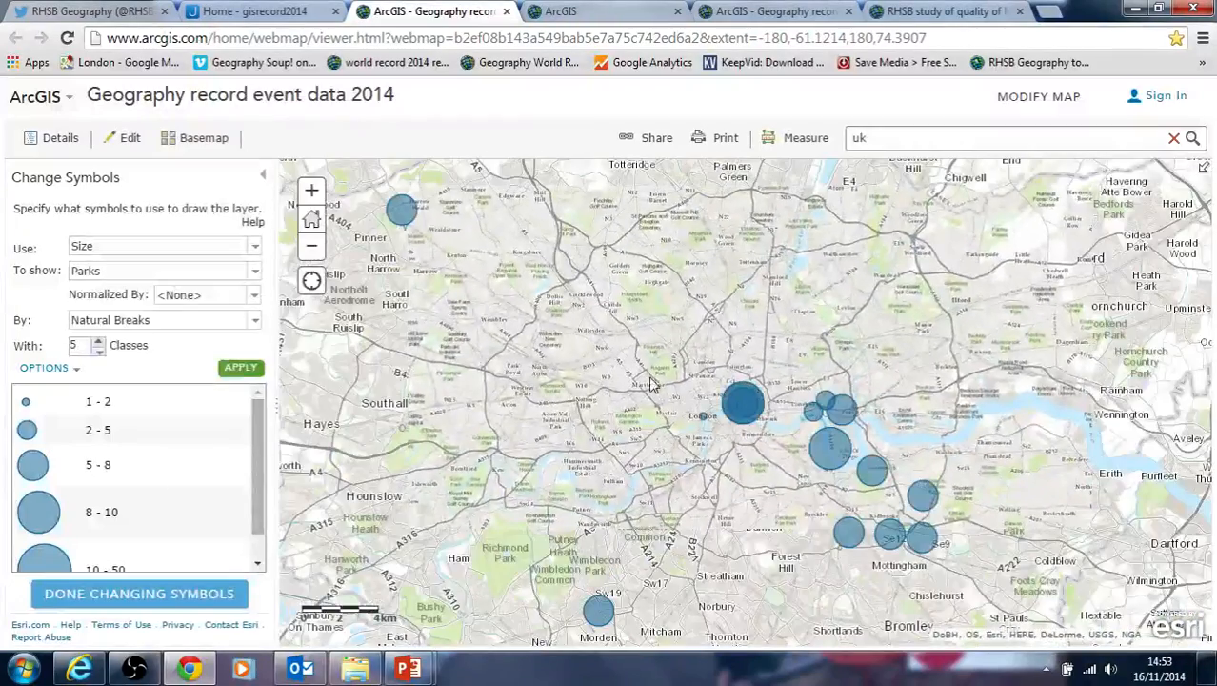
left_click_drag(638, 425, 761, 374)
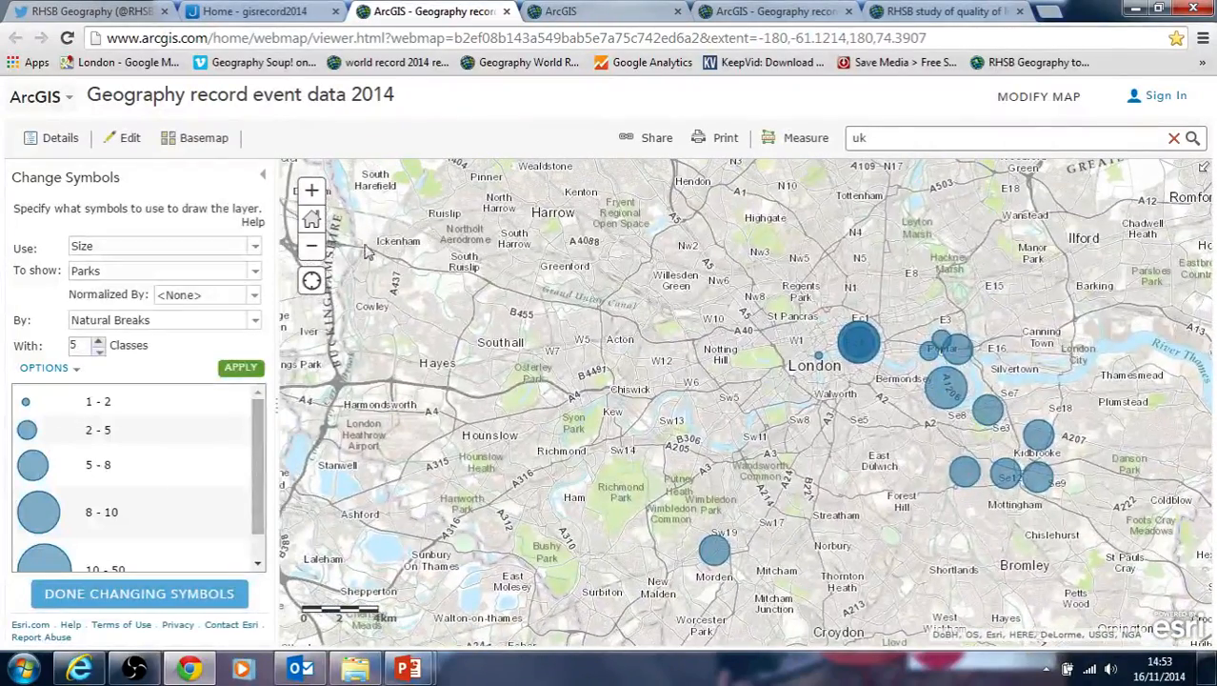
left_click(311, 220)
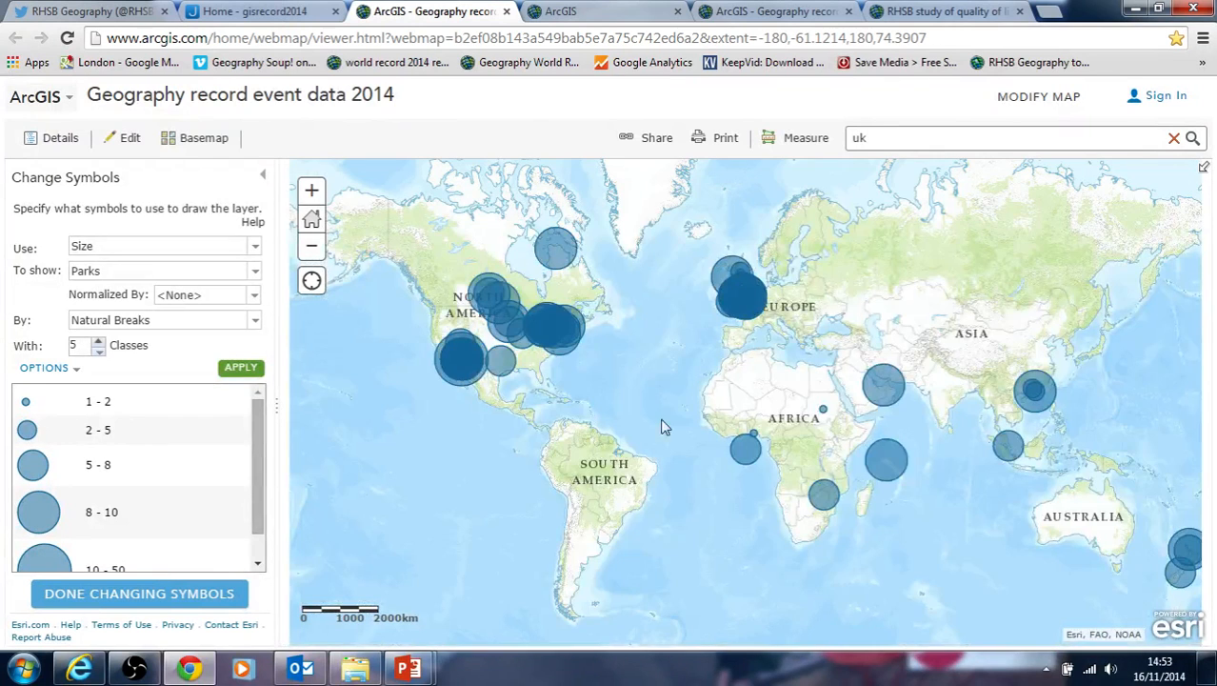
Finish changing the symbols of the Local data mapper layer and return to the map contents.
left_click_drag(667, 394, 586, 401)
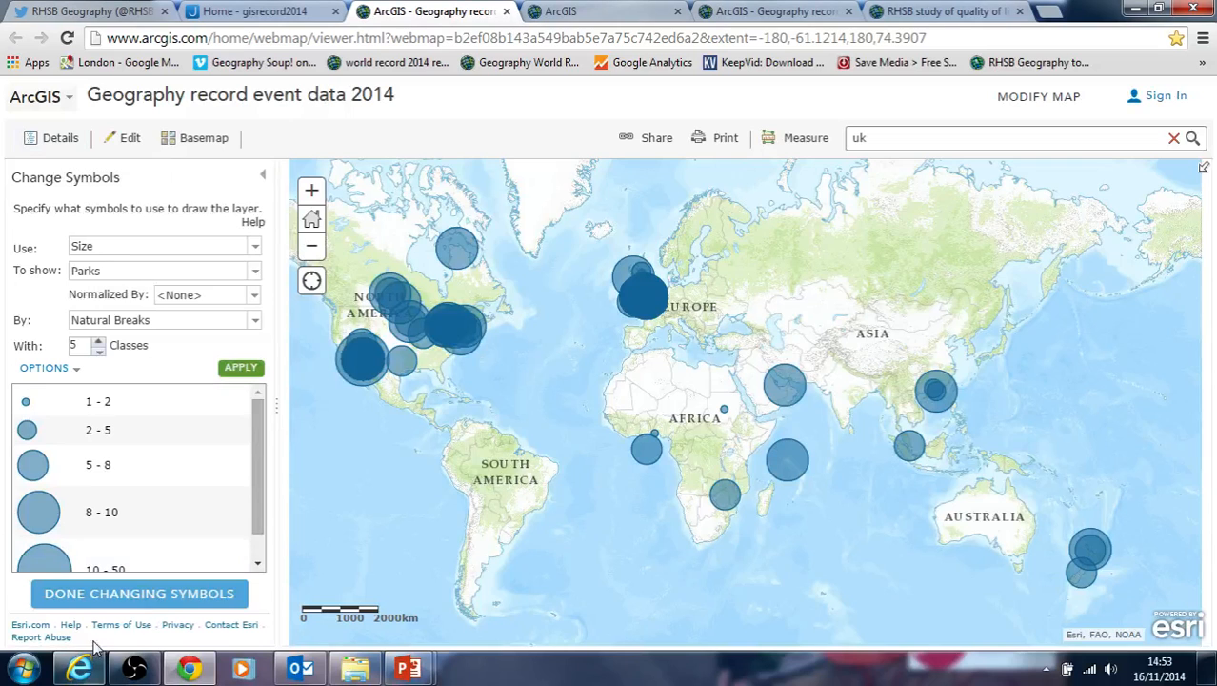
left_click(95, 606)
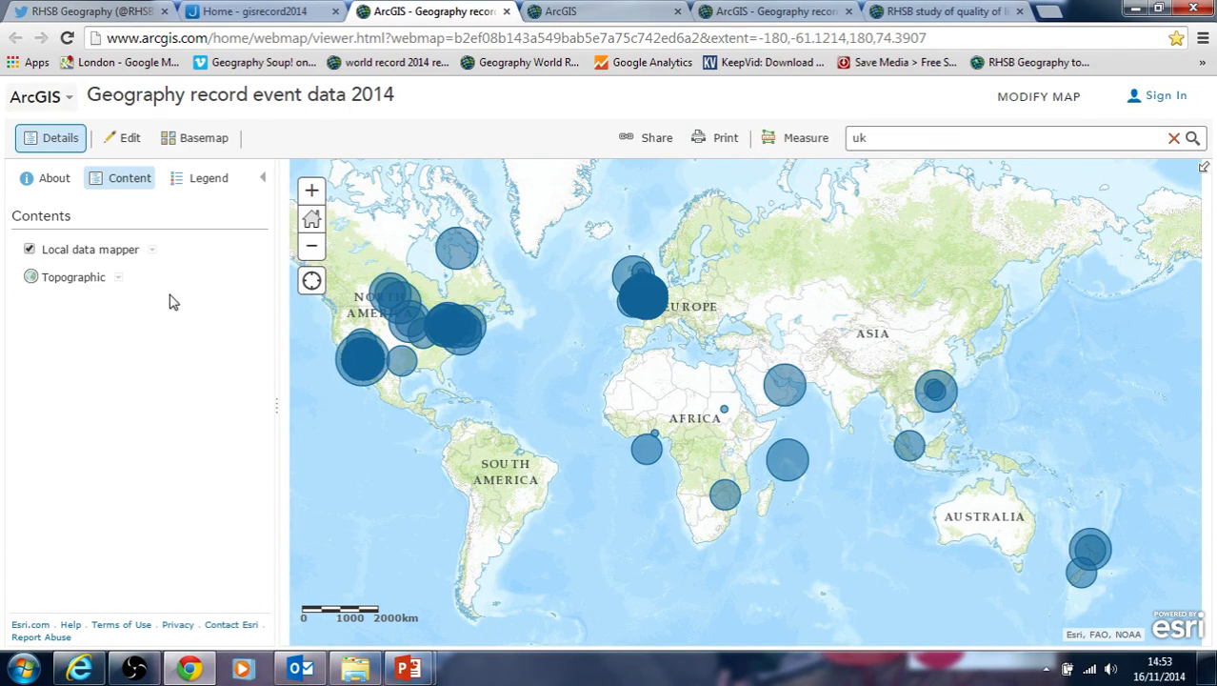
left_click_drag(565, 423, 628, 446)
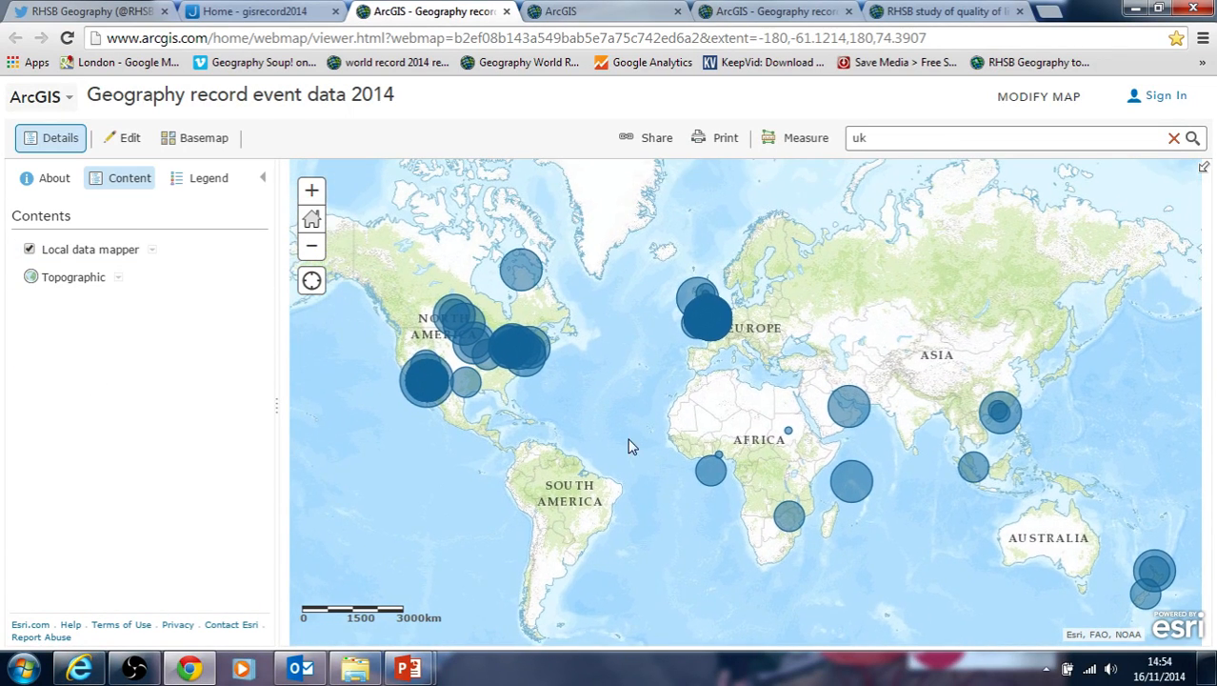
Start a filter on the Local data mapper layer using the CreationDate field.
left_click(154, 250)
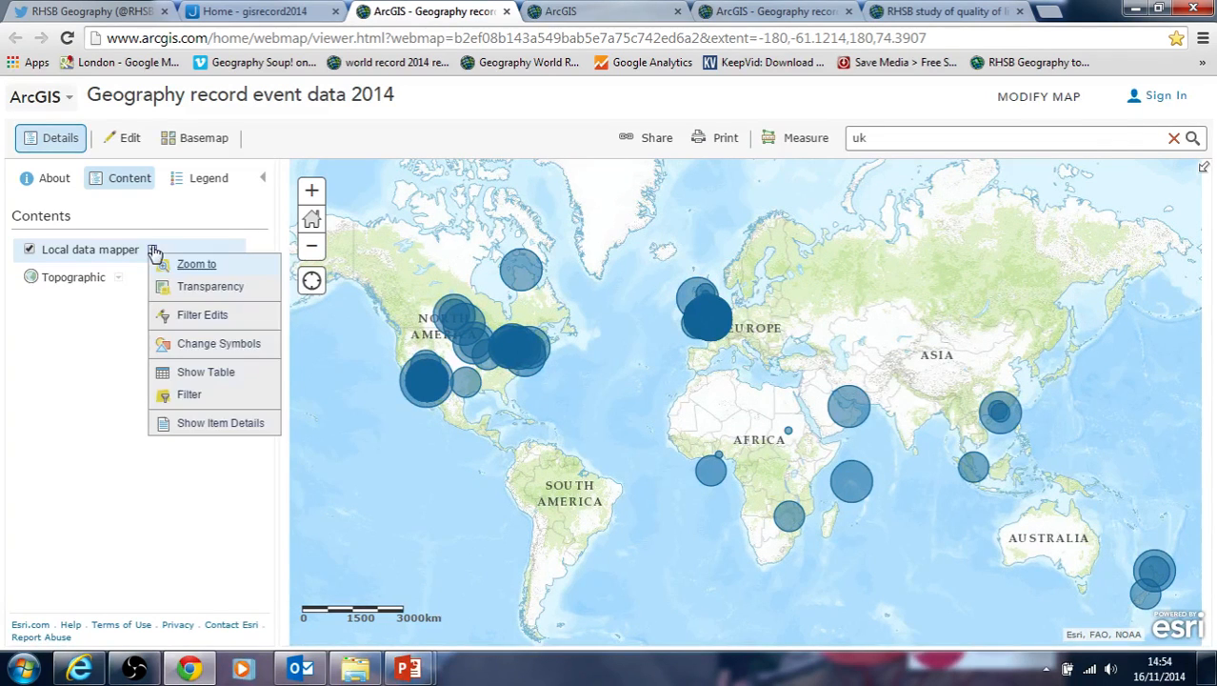
left_click(195, 400)
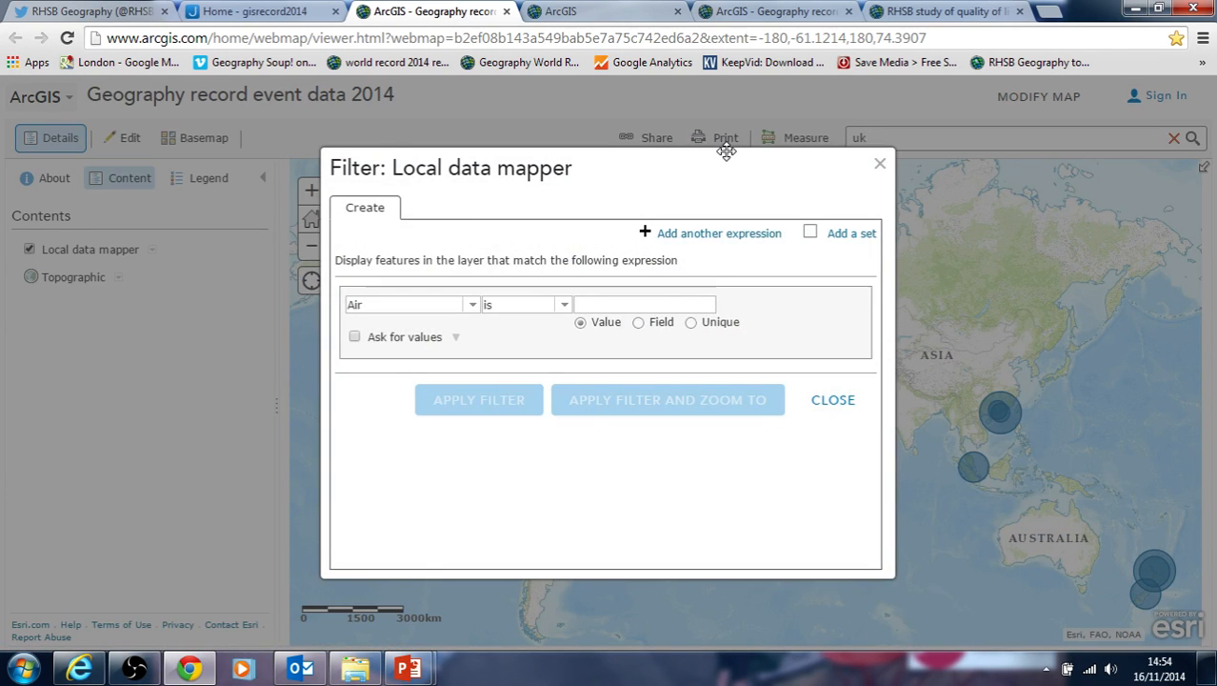
mouse_move(701, 170)
left_mouse_down()
mouse_move(338, 211)
mouse_move(746, 163)
mouse_move(698, 169)
left_mouse_up()
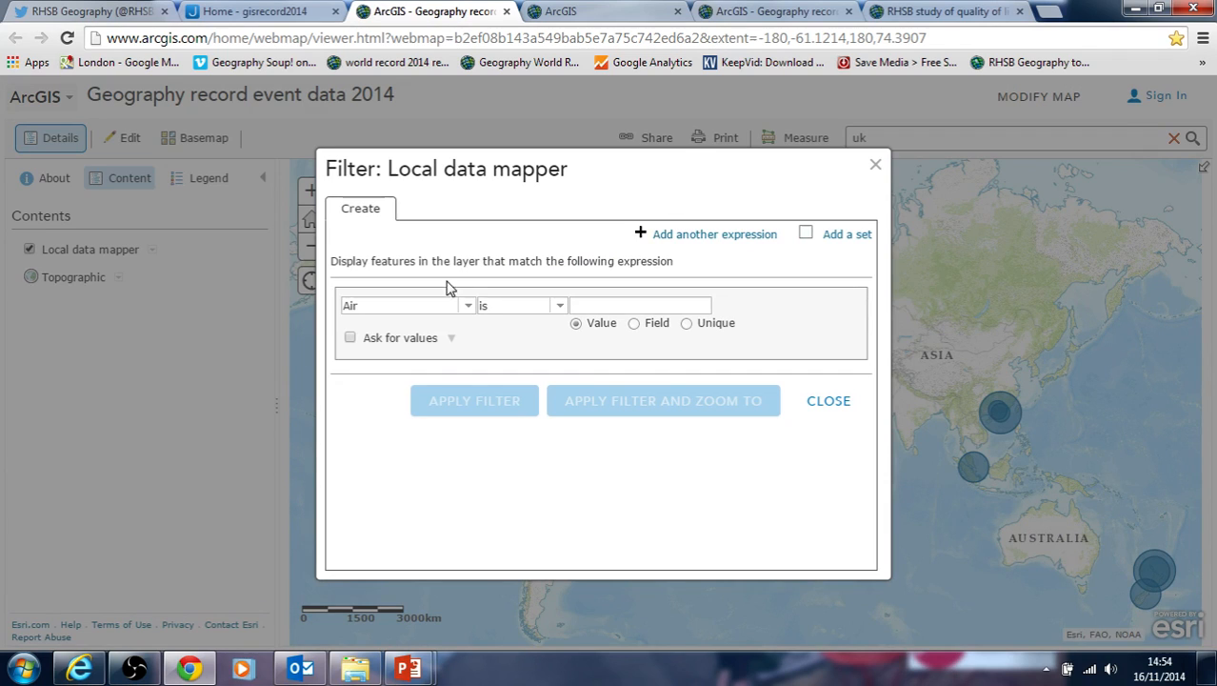
left_click(466, 306)
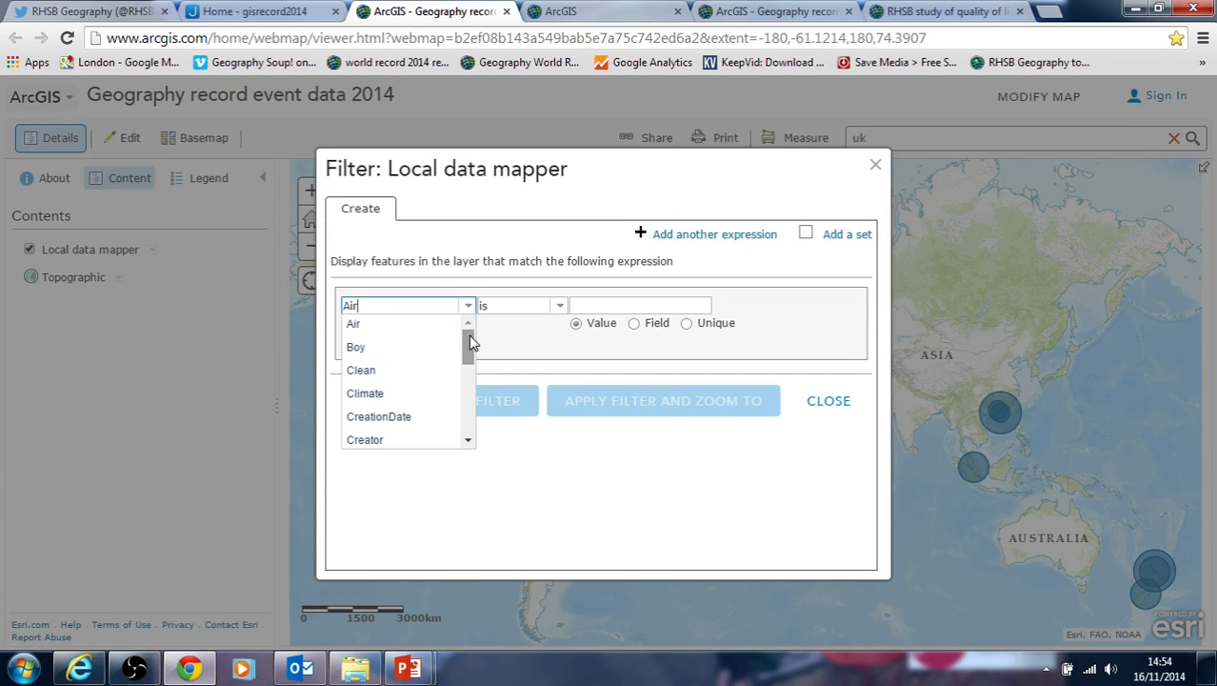
mouse_move(468, 343)
left_mouse_down()
mouse_move(466, 409)
mouse_move(468, 353)
left_mouse_up()
left_click(402, 382)
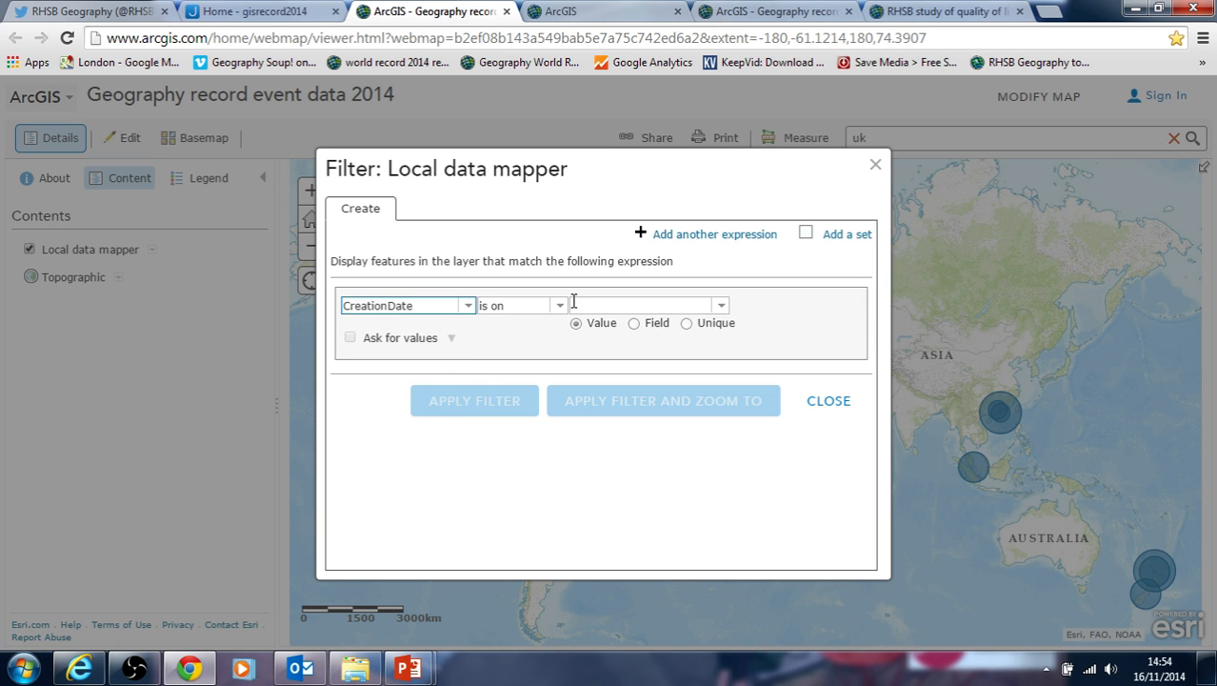
Try the condition "is after" 11/17/2014 for the CreationDate expression, and clear the date.
left_click_drag(600, 171, 634, 152)
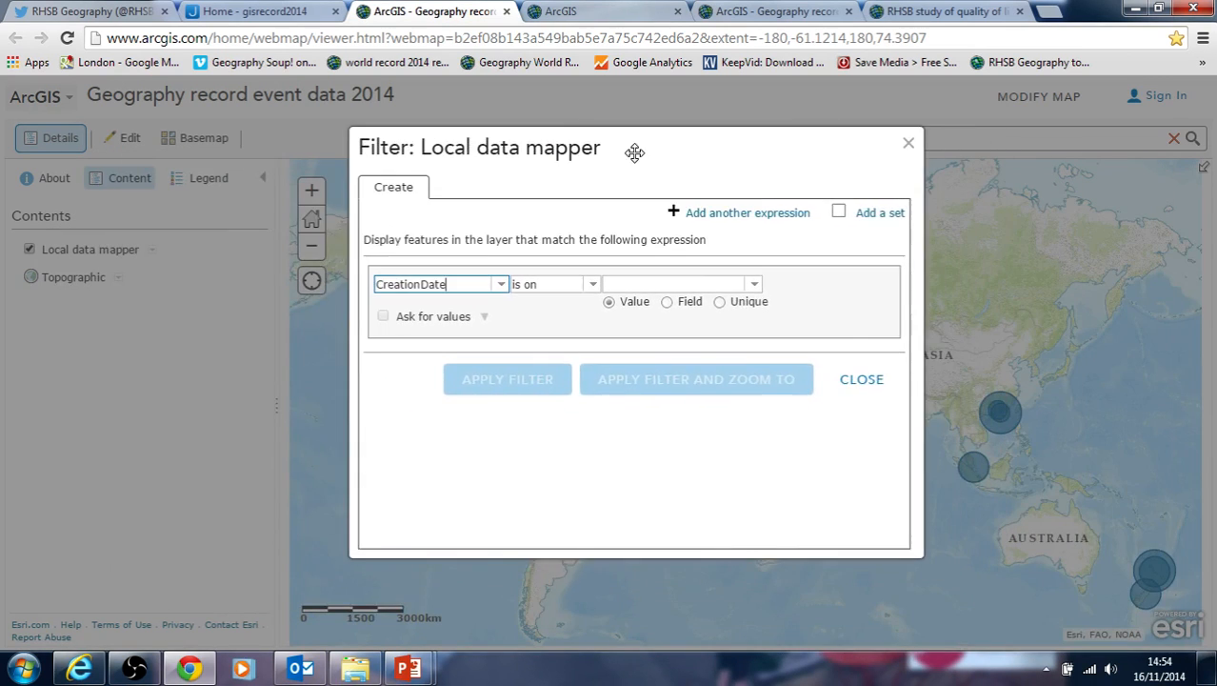
left_click(593, 285)
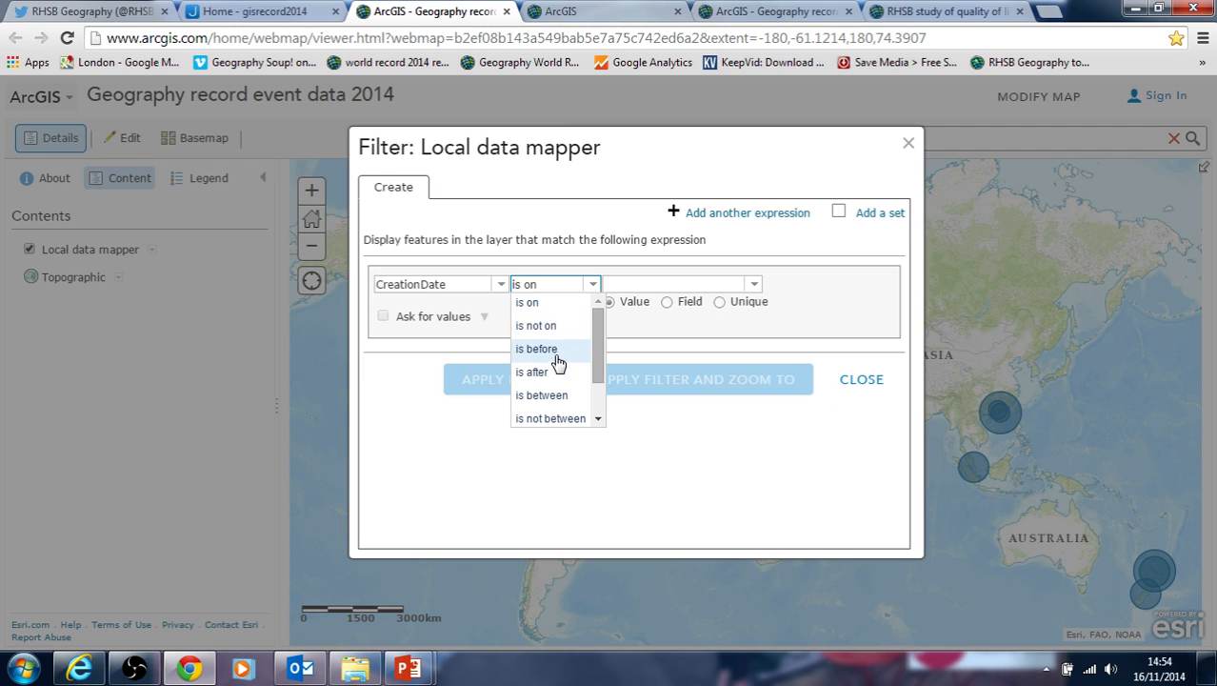
left_click_drag(602, 335, 601, 385)
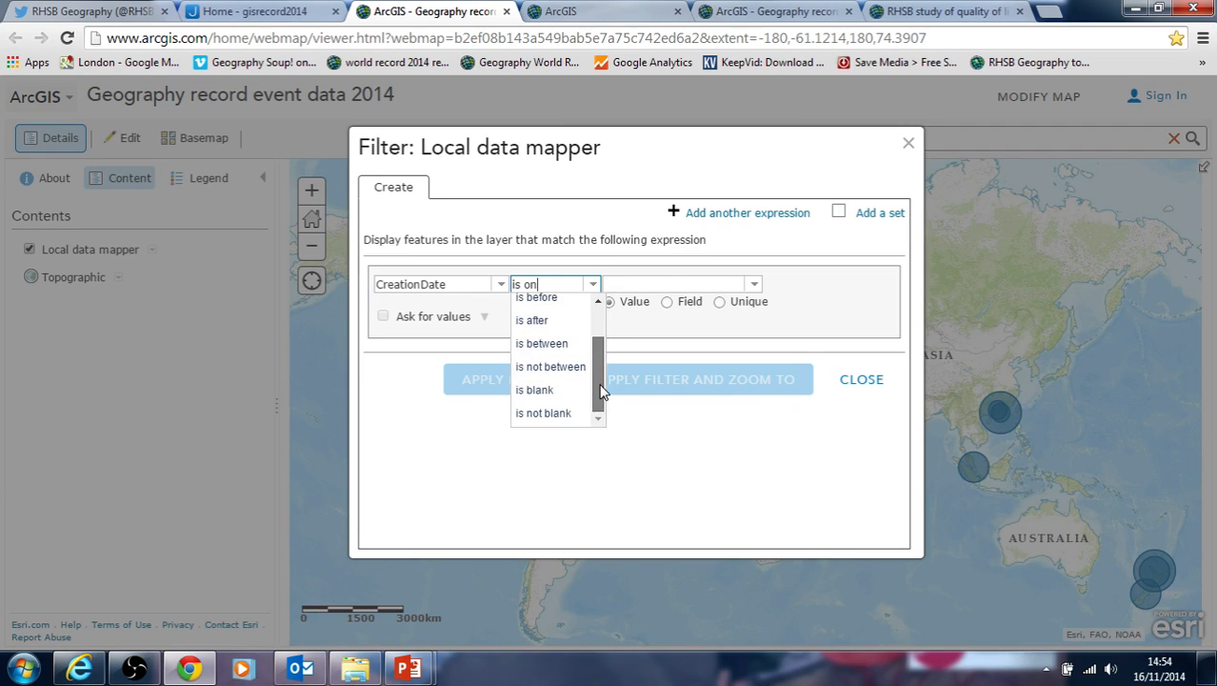
left_click(545, 320)
left_click(698, 286)
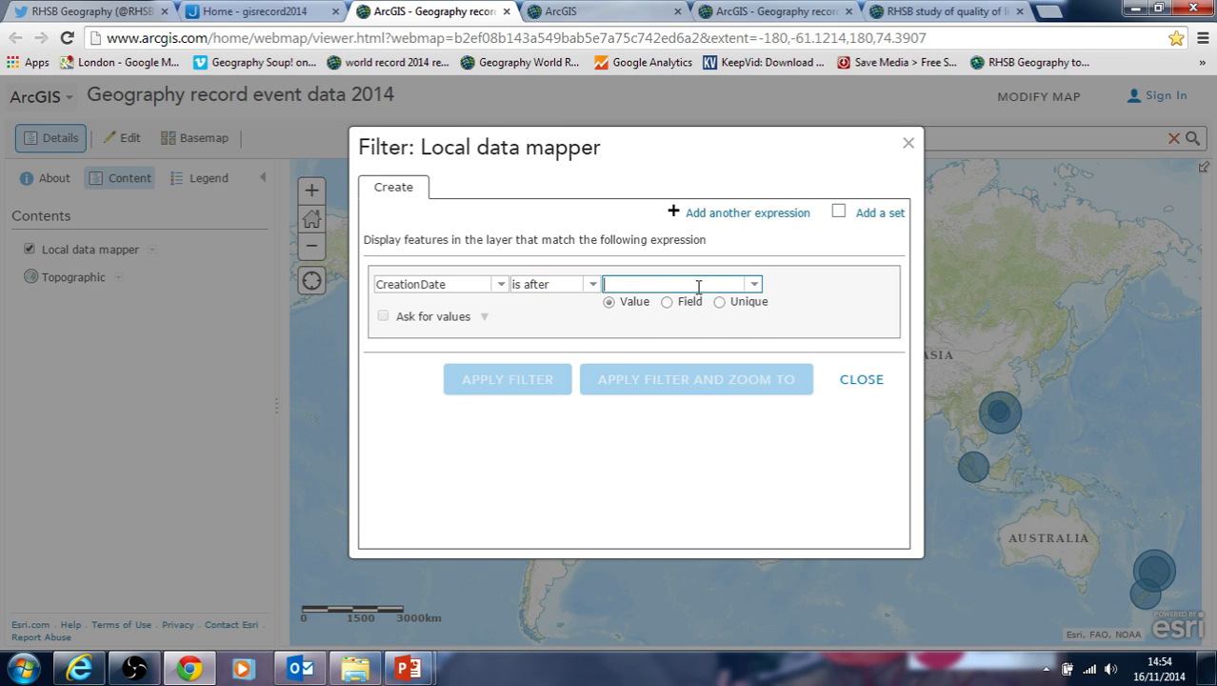
left_click(751, 286)
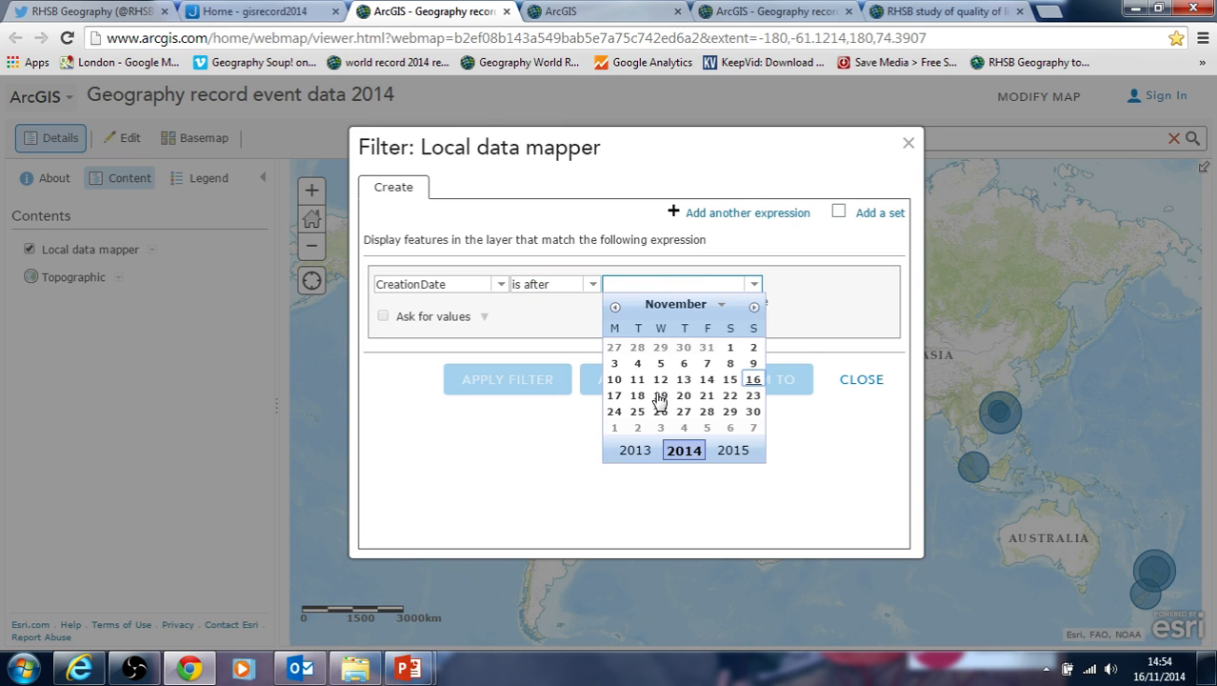
left_click(614, 396)
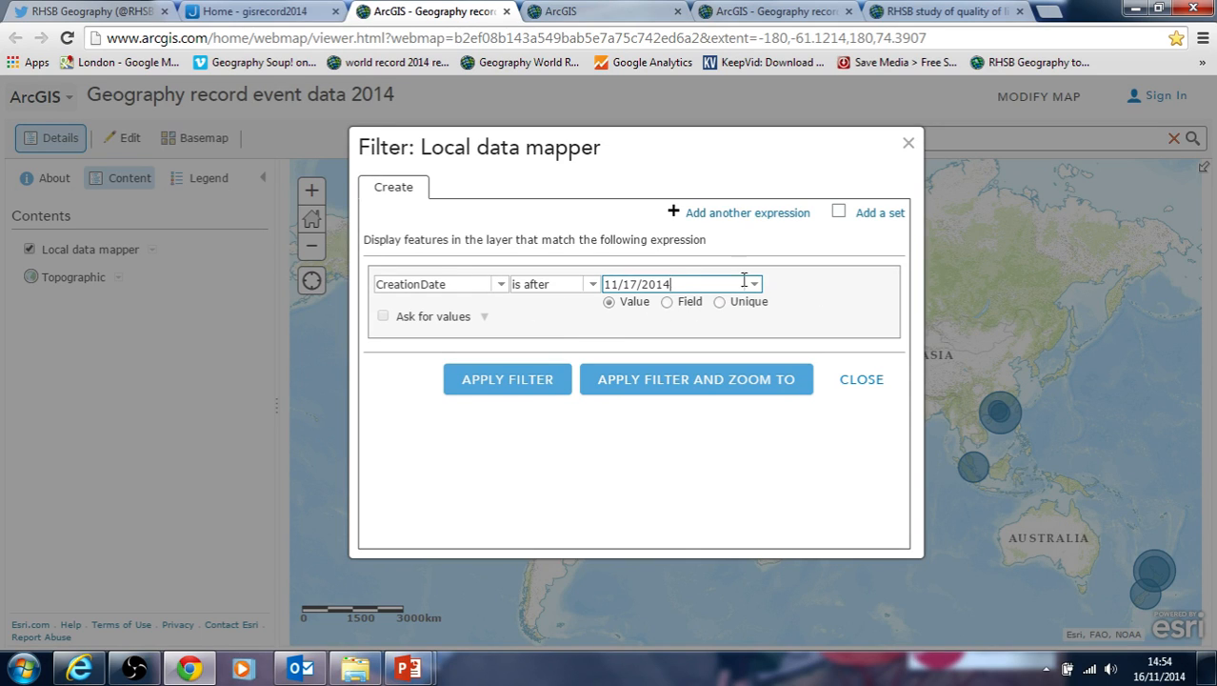
key("ctrl+a")
key("BackSpace")
left_click(592, 283)
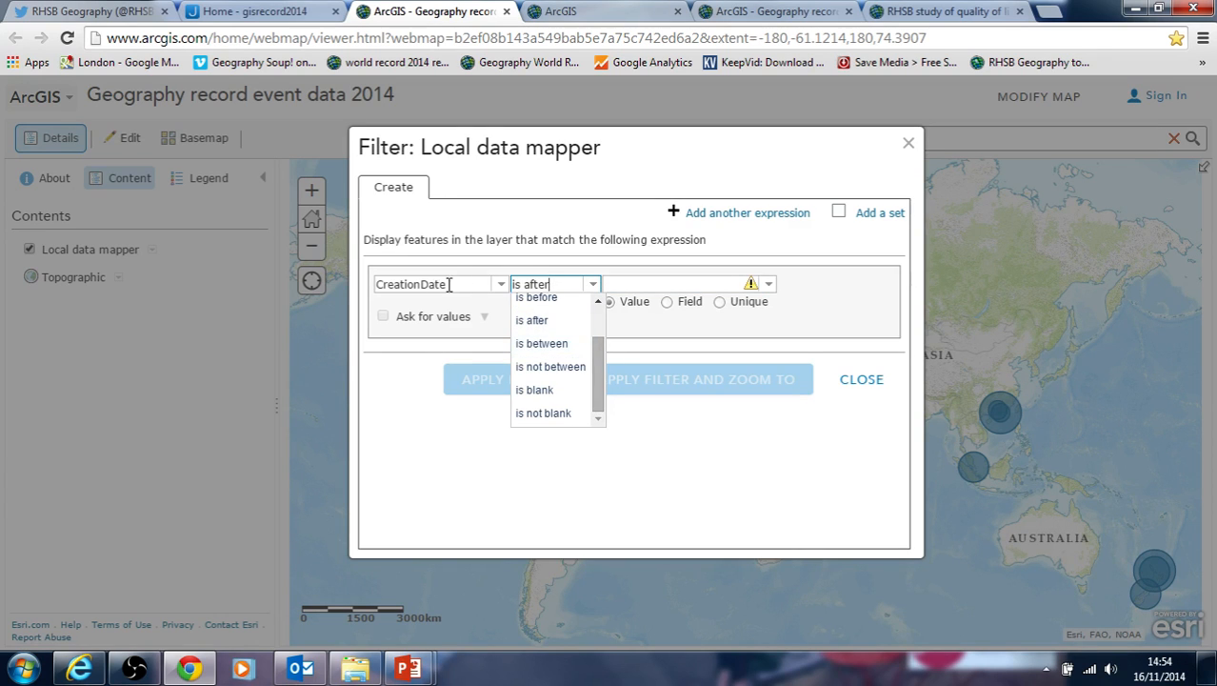
Filter the Local data mapper layer to features whose Parks value is between 1 and 10, and apply it.
left_click(504, 286)
left_click(504, 286)
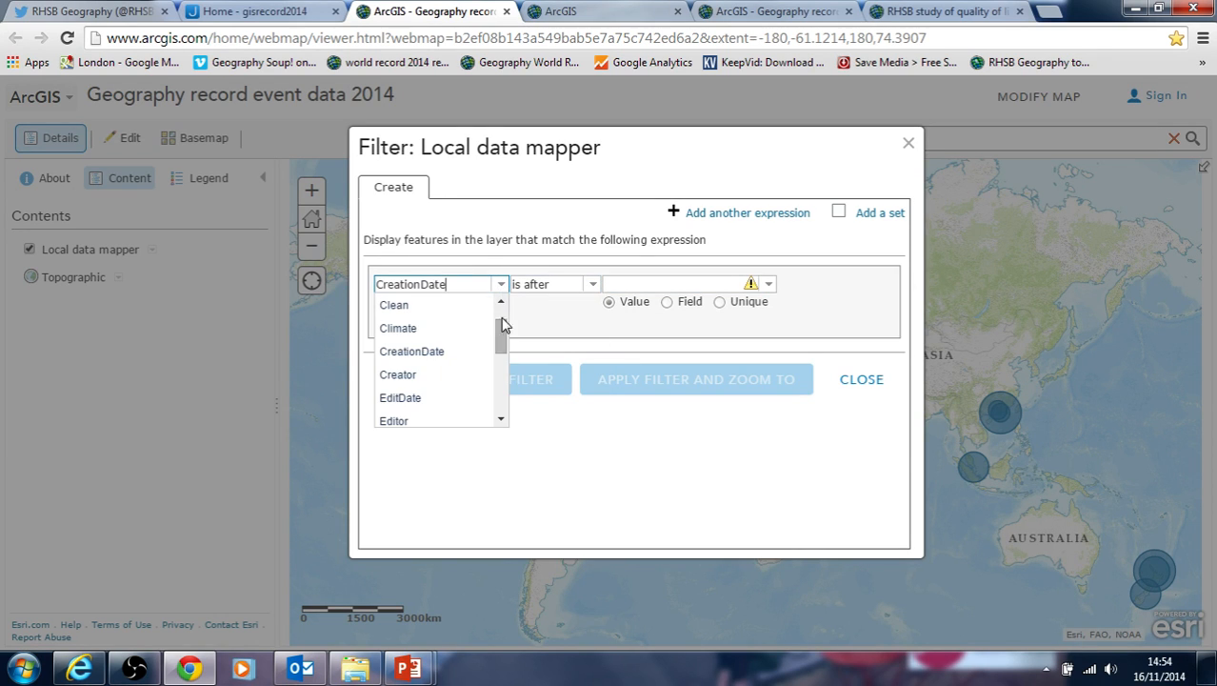
left_click_drag(502, 330, 501, 376)
left_click(424, 380)
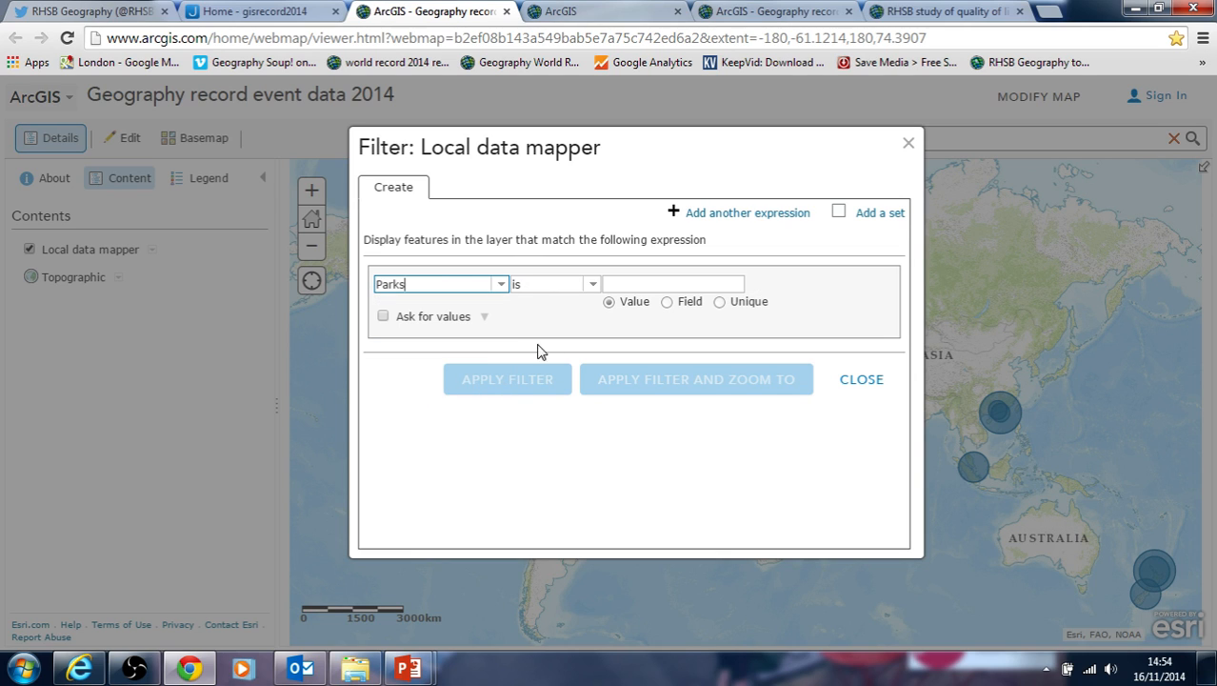
left_click(593, 284)
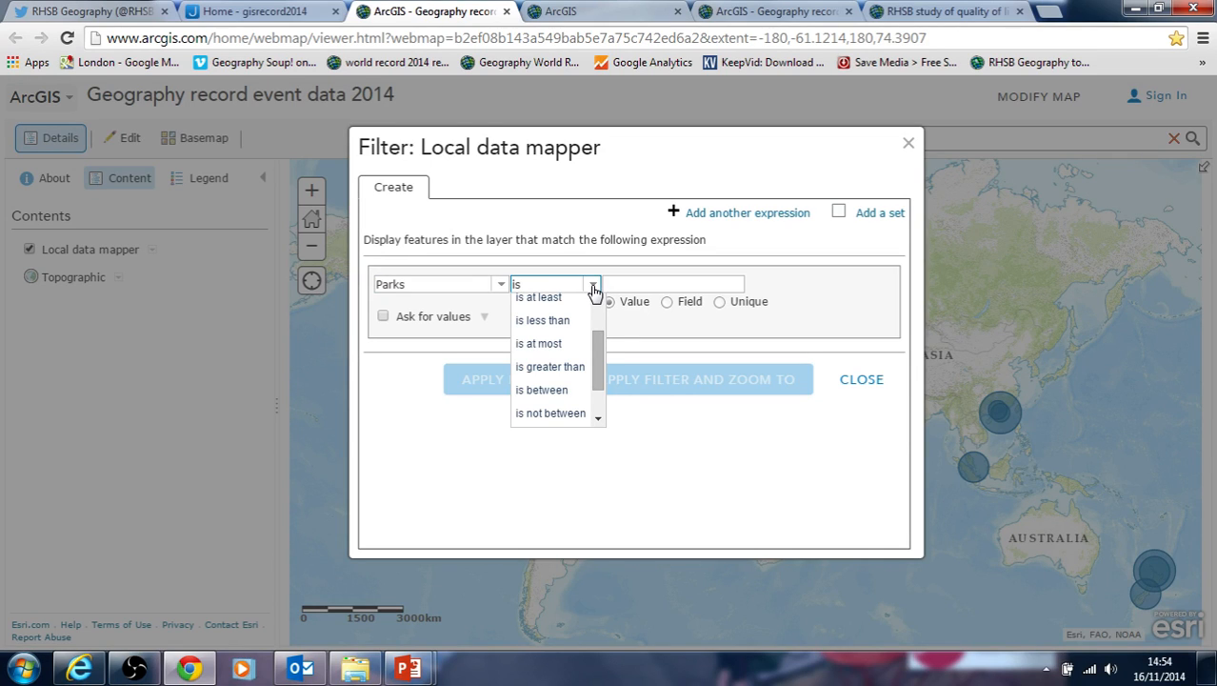
left_click_drag(596, 359, 596, 375)
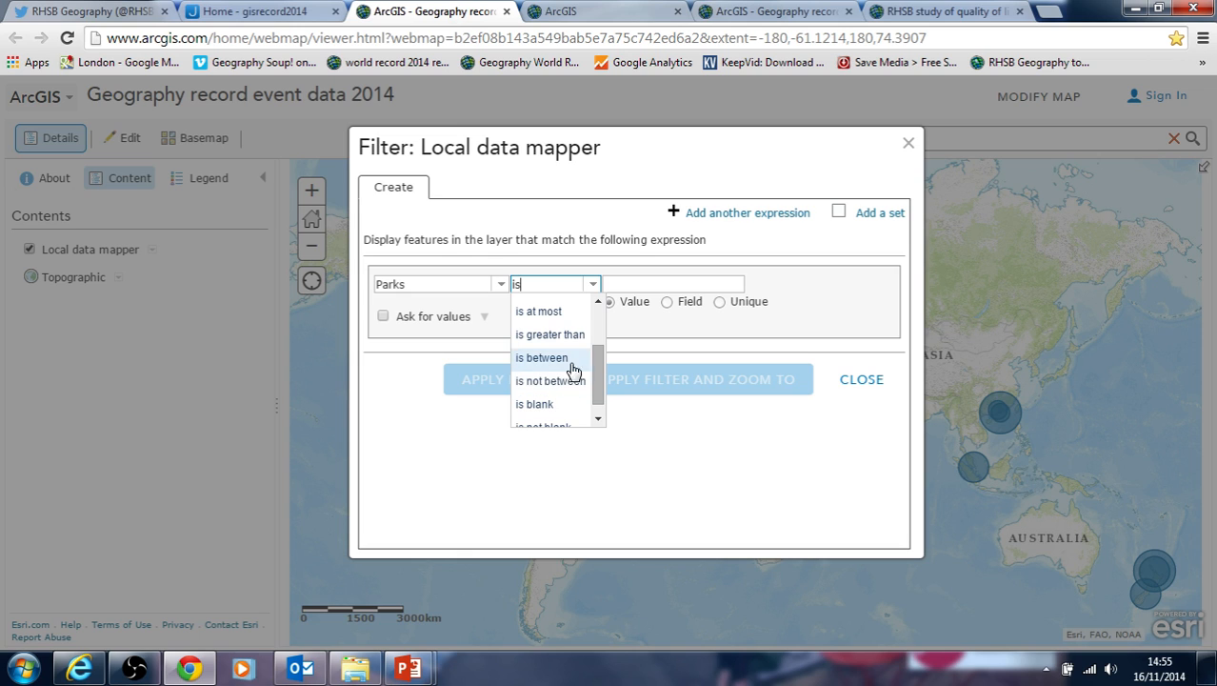
left_click(564, 359)
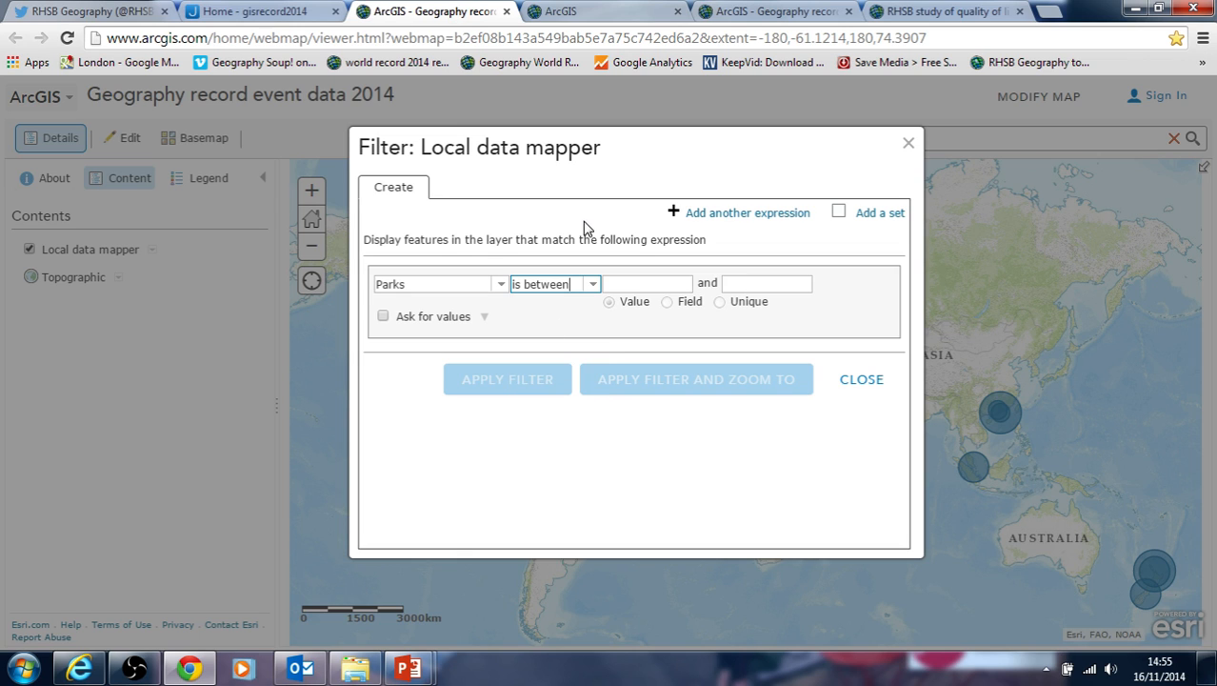
left_click(645, 285)
left_click(779, 282)
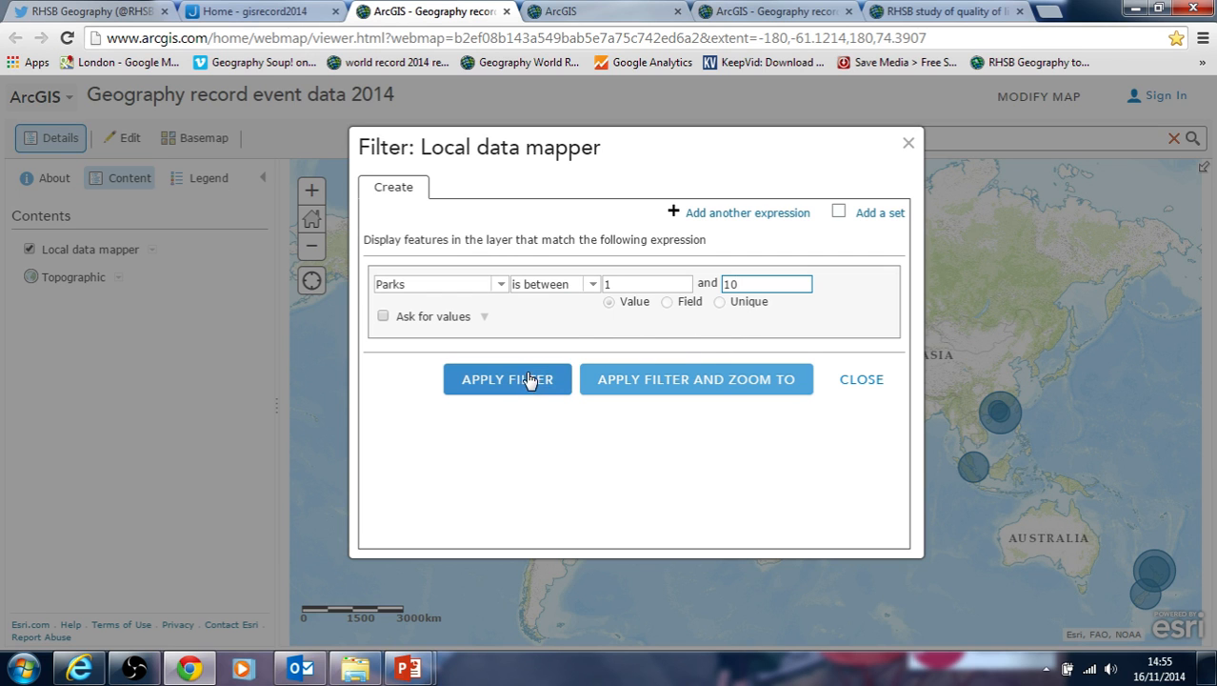
left_click(523, 379)
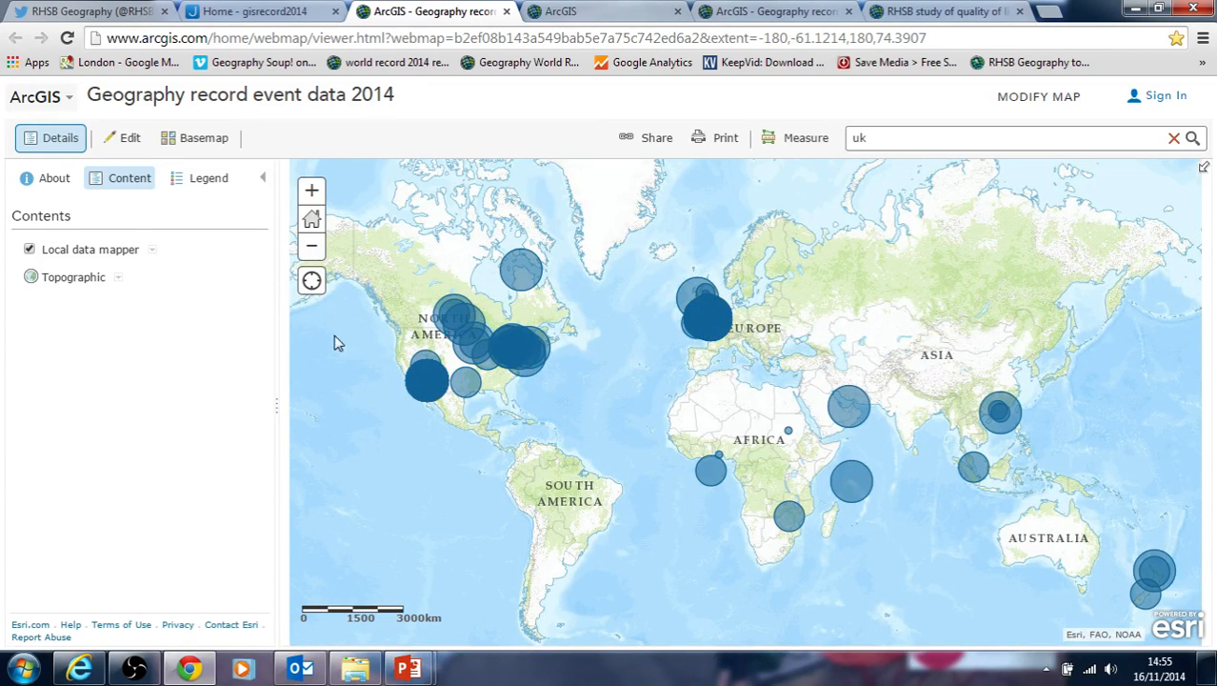
Remove the Parks filter from the Local data mapper layer.
left_click(150, 249)
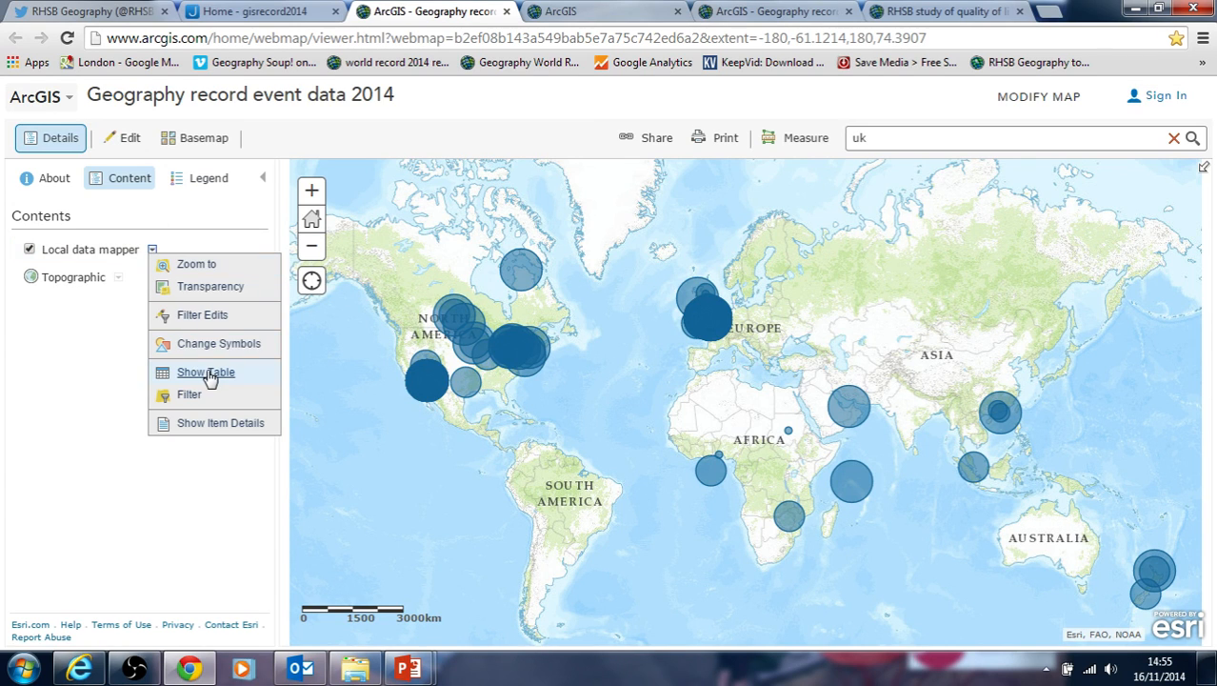
left_click(190, 396)
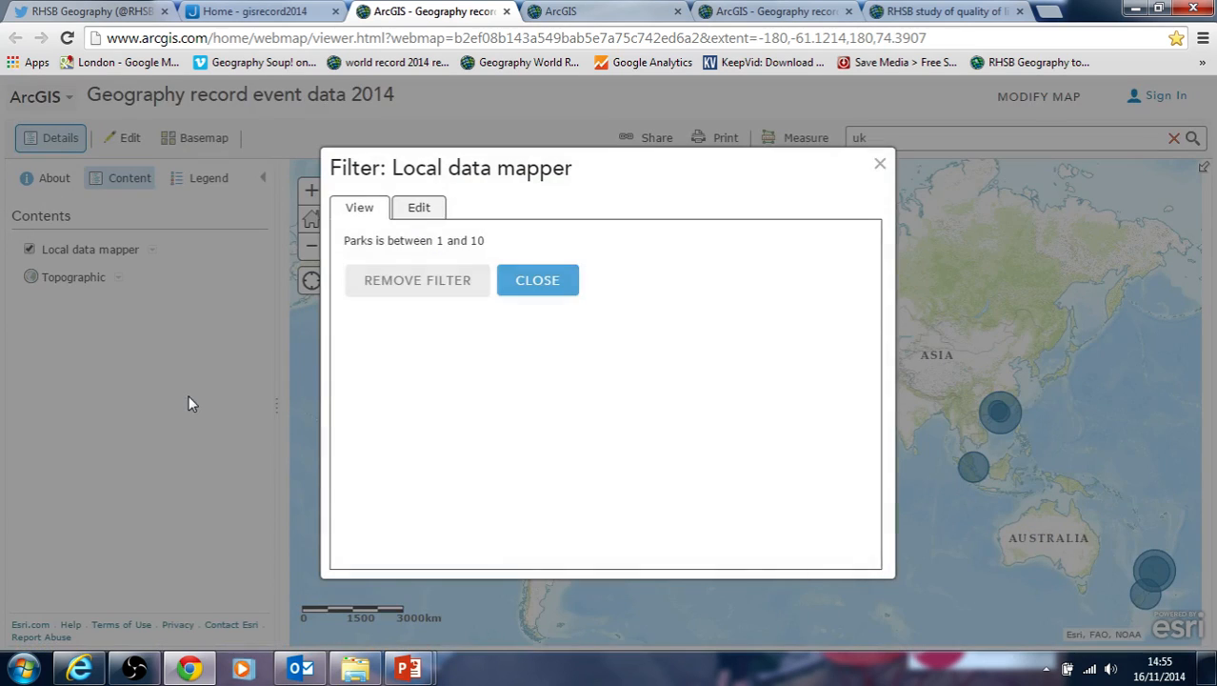
left_click(427, 279)
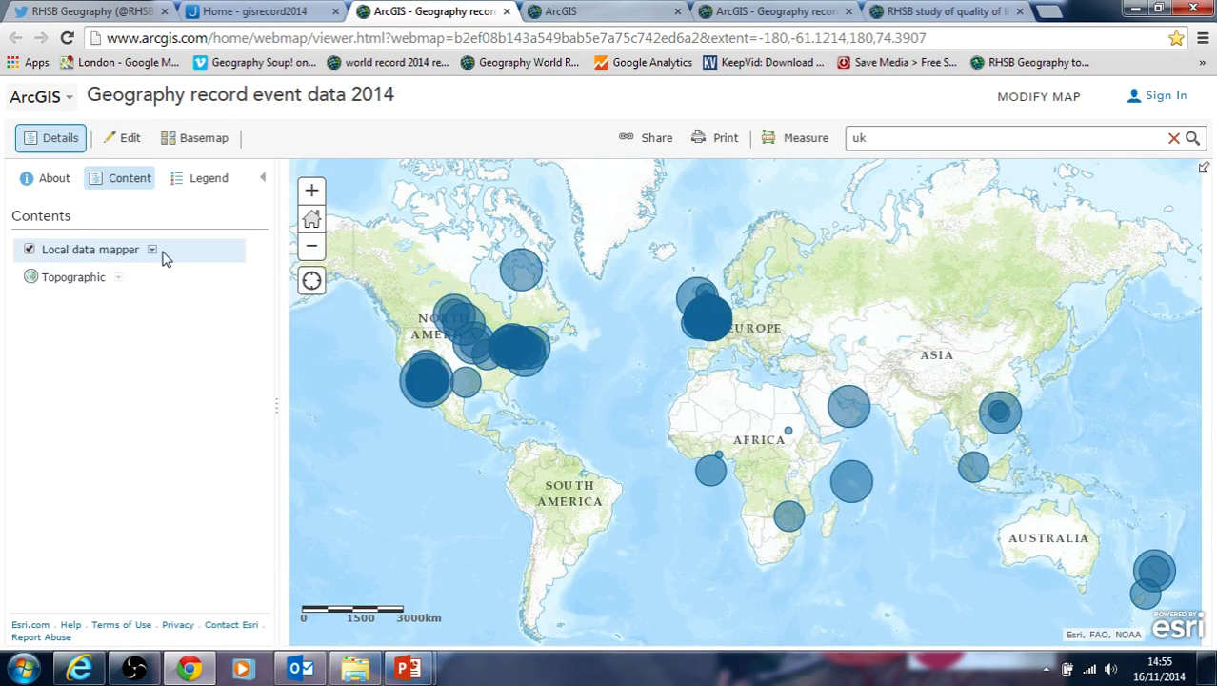
Create a filter expression on the Local data mapper layer where School name contains "bath".
left_click(152, 249)
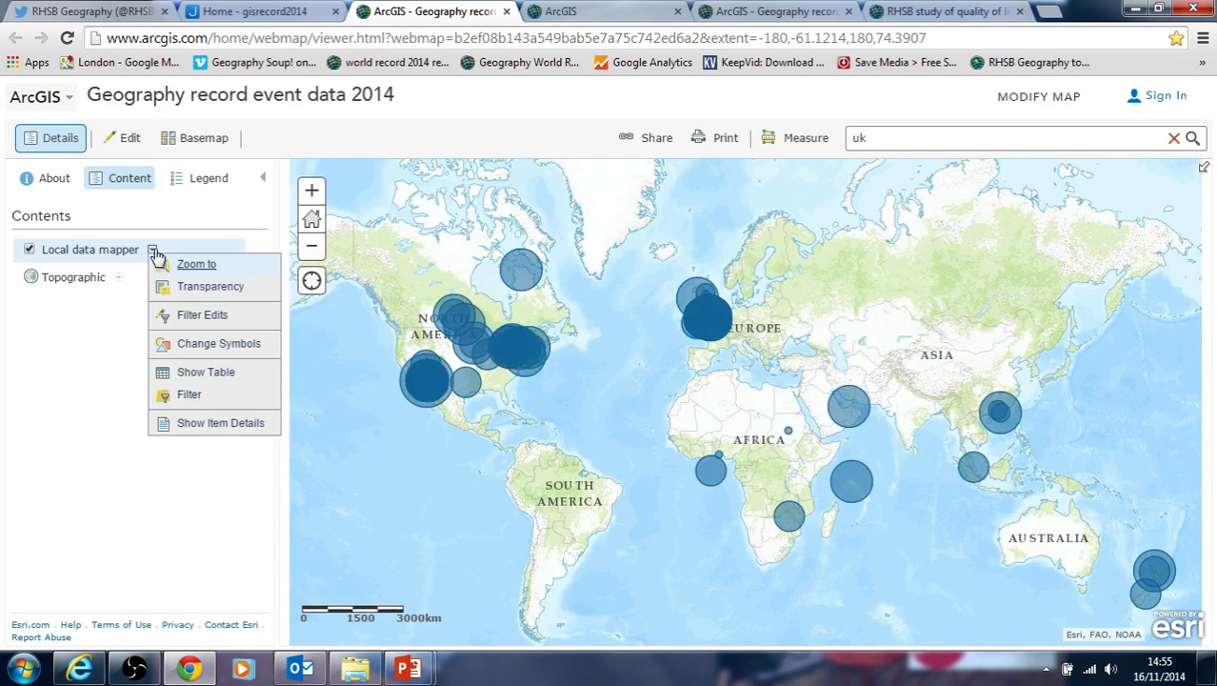
left_click(196, 395)
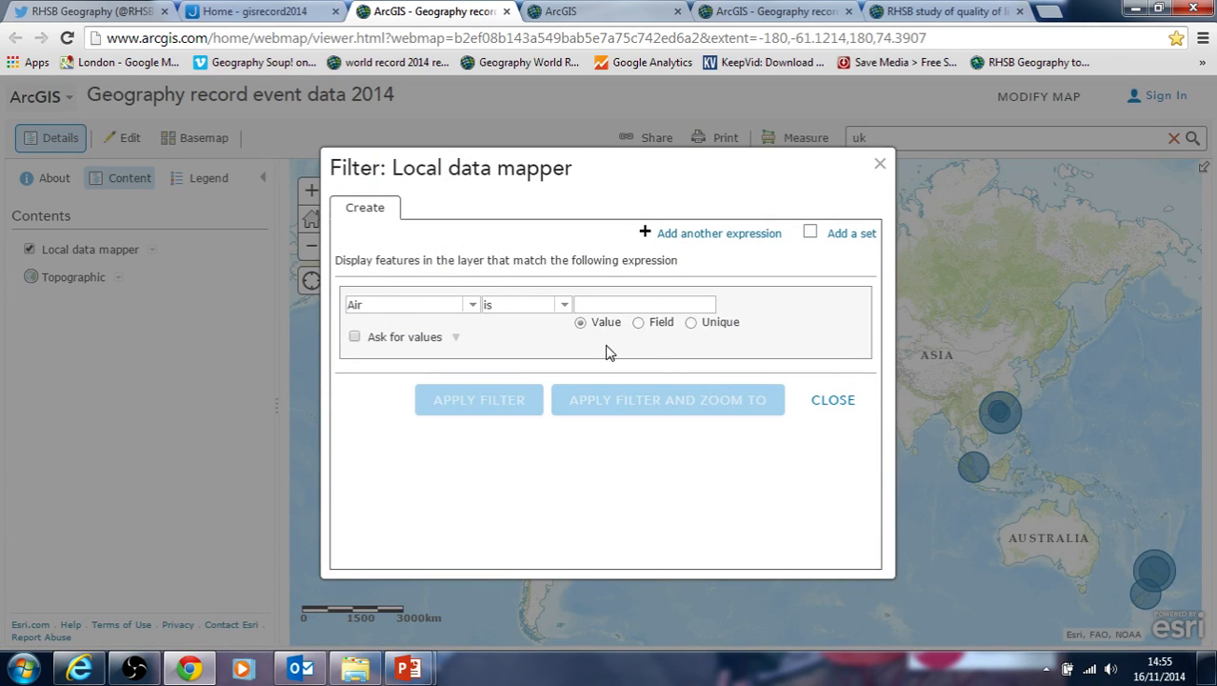
left_click(479, 314)
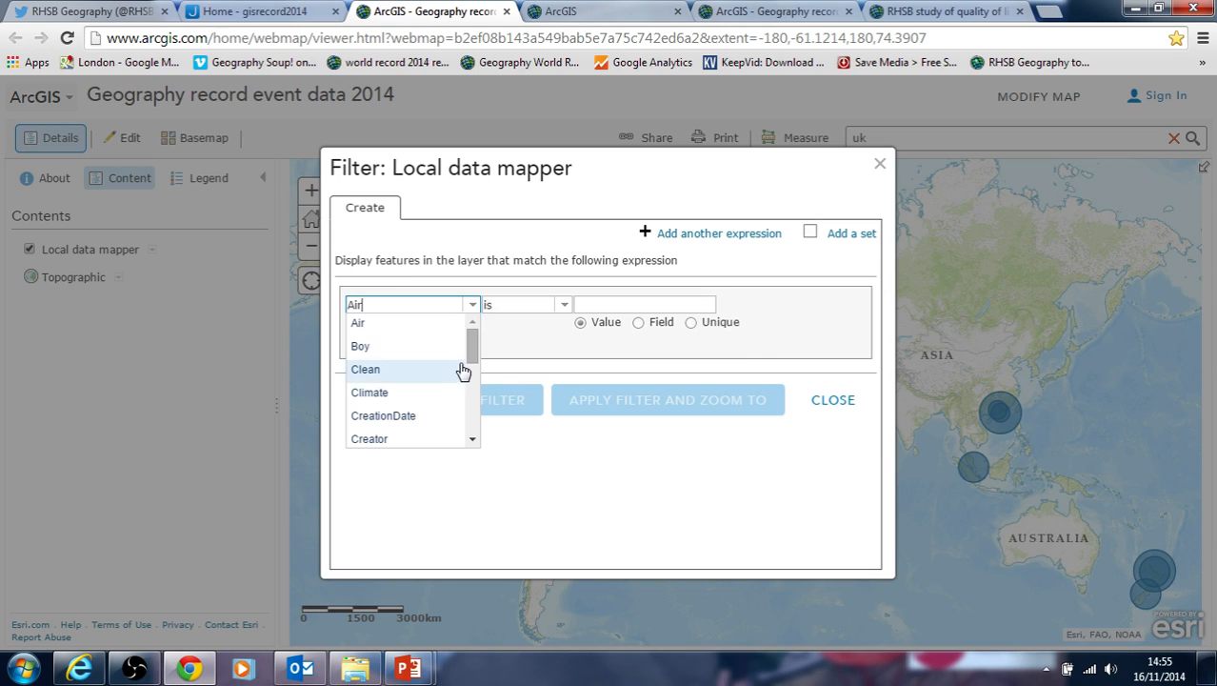
left_click_drag(470, 336, 469, 415)
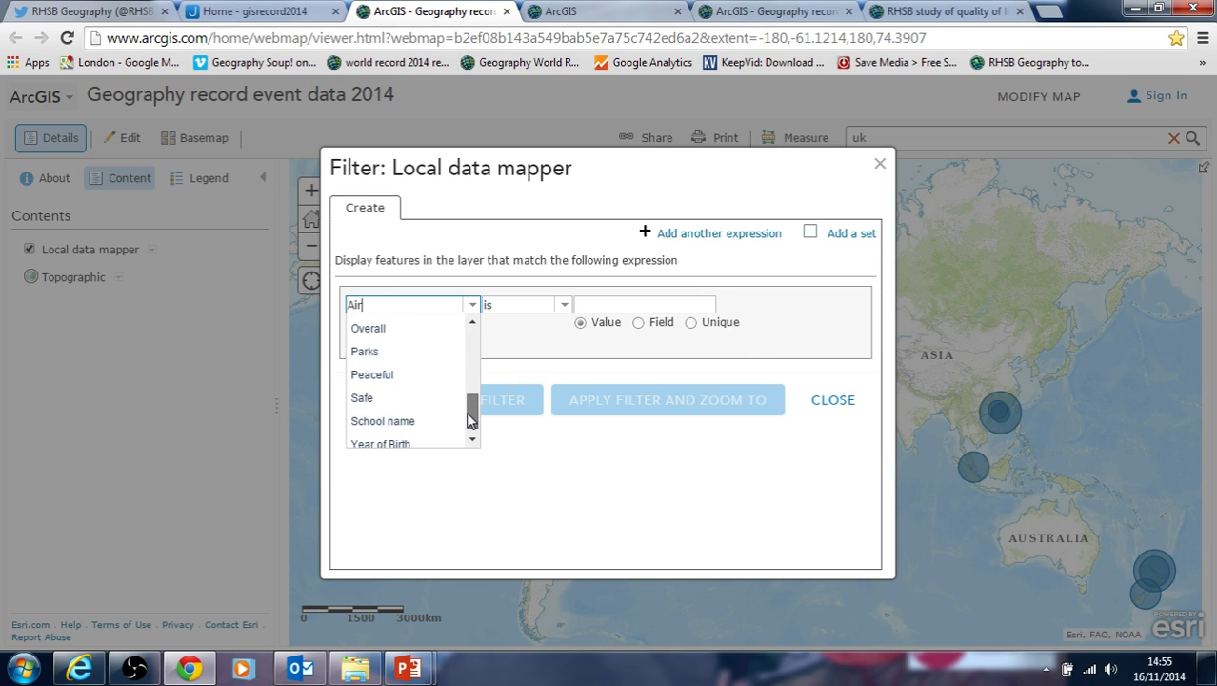
left_click(423, 422)
left_click(567, 306)
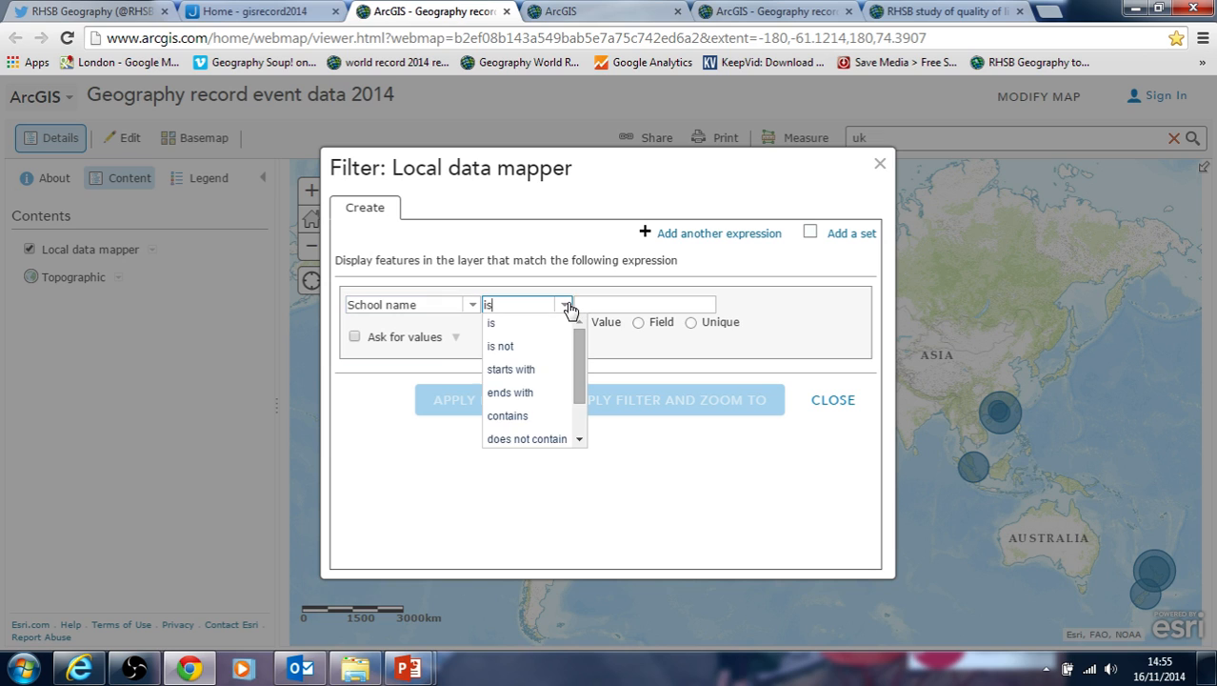
left_click(533, 379)
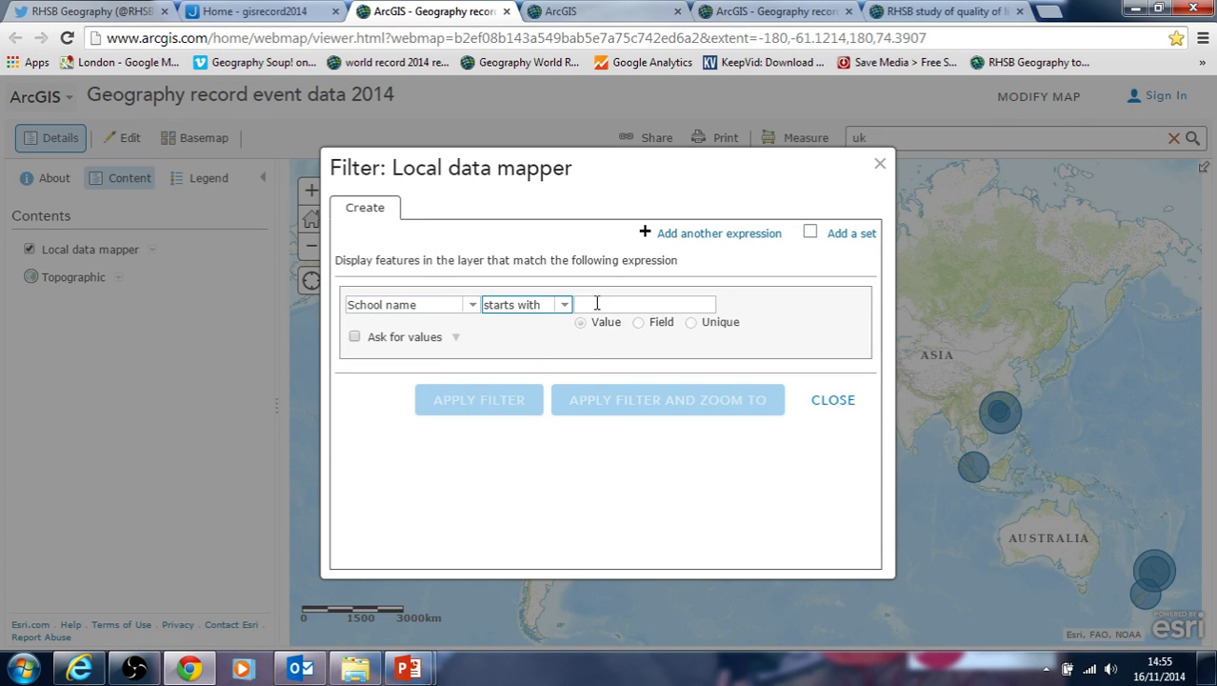
left_click(561, 306)
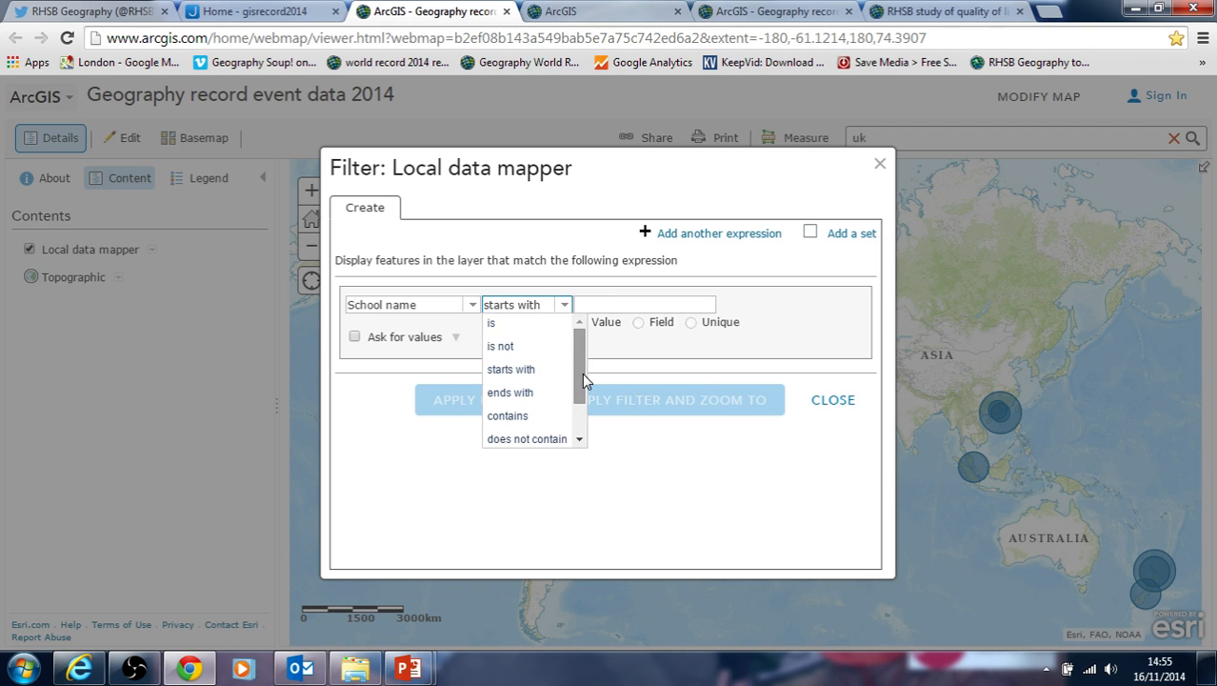
scroll(583, 393, "down", 1)
left_click(542, 400)
left_click(590, 305)
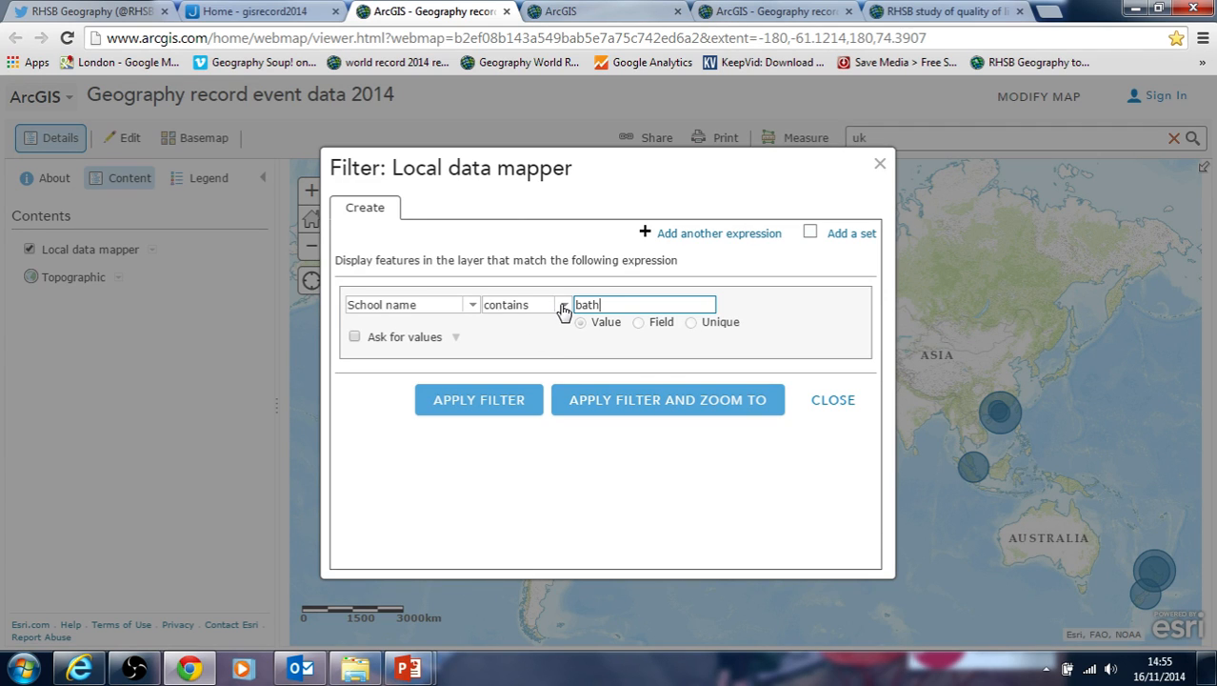
Add a second filter expression to the Local data mapper layer where School name is "rhsb".
left_click_drag(594, 304, 545, 305)
left_click(689, 234)
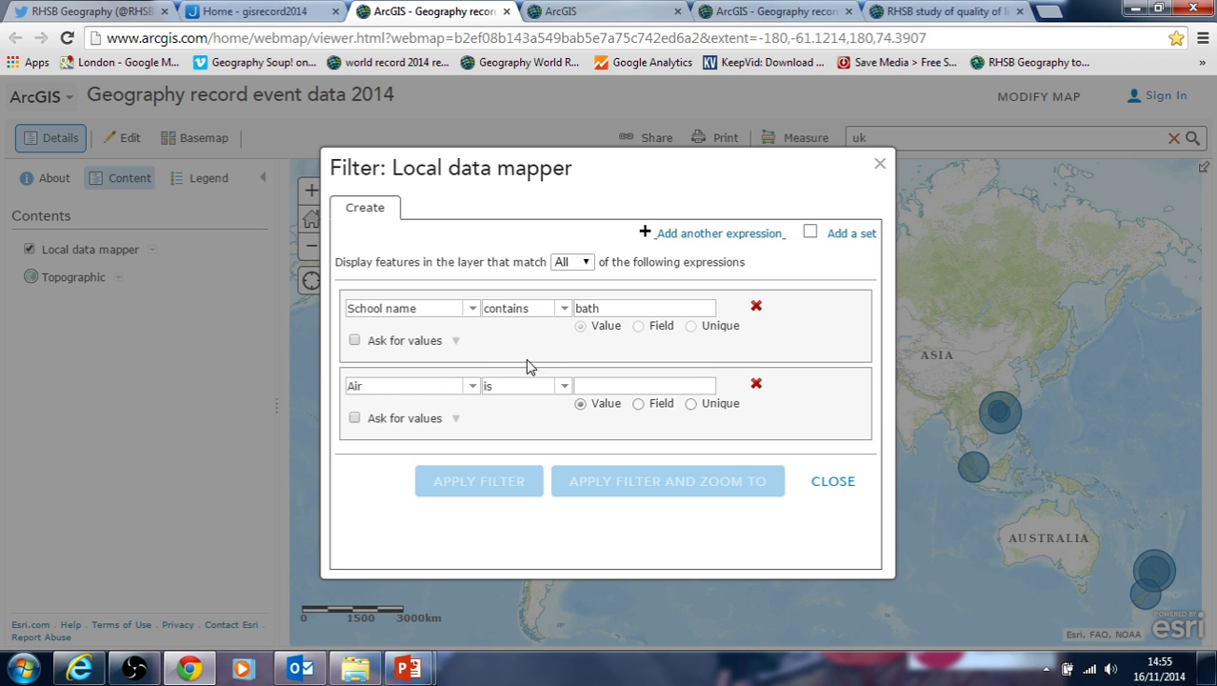
left_click(473, 385)
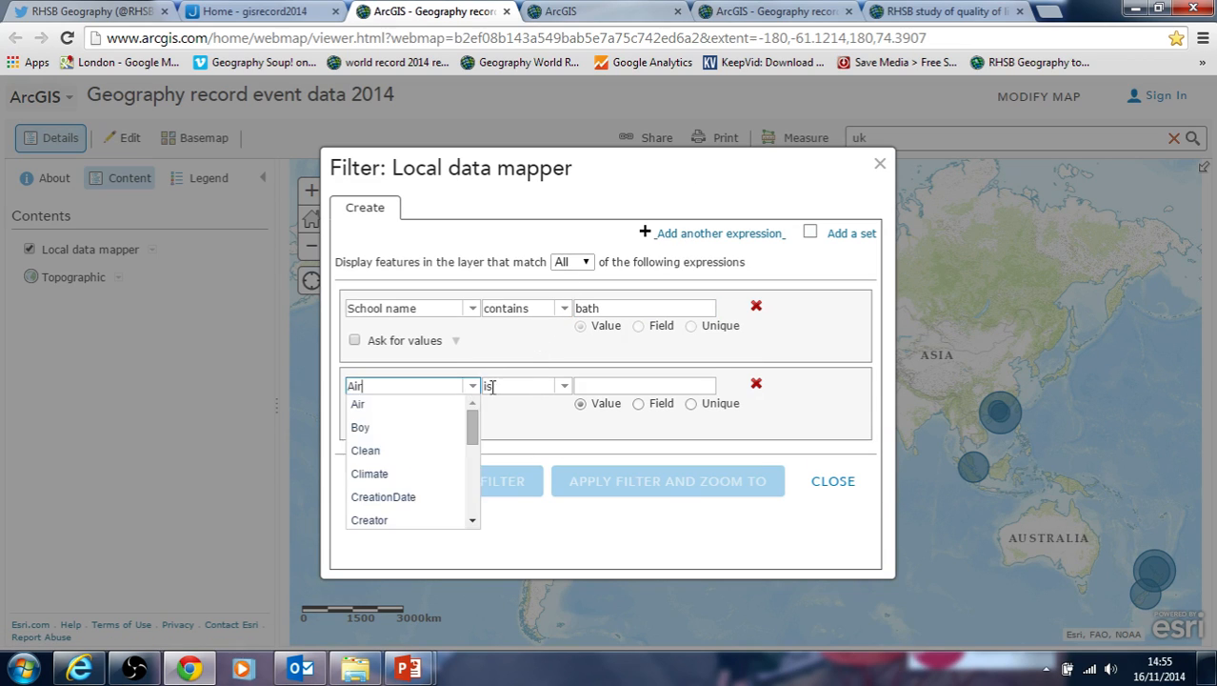
scroll(475, 422, "down", 5)
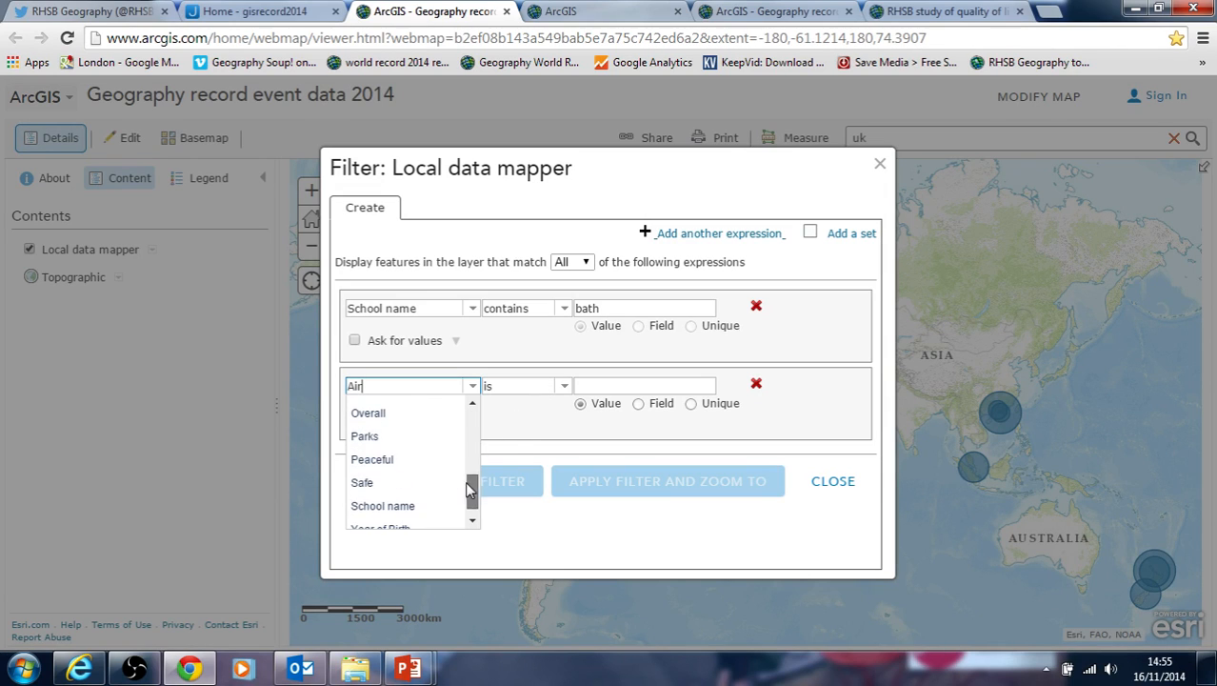
left_click(385, 505)
left_click(600, 385)
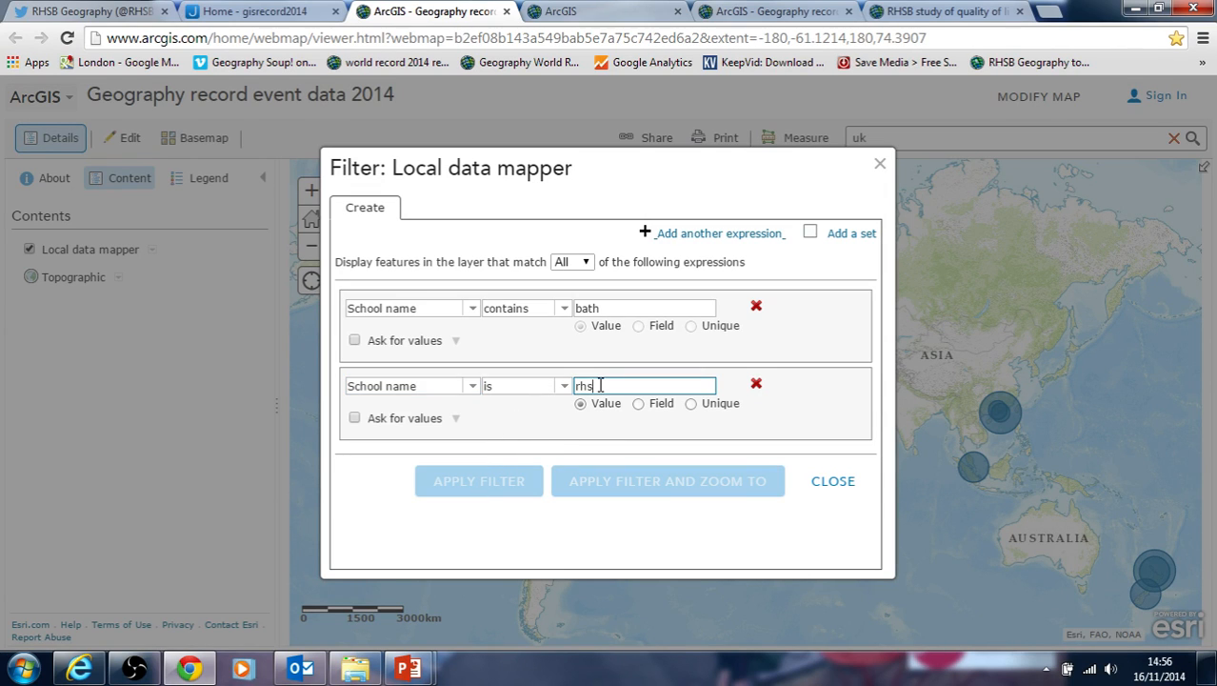
type("rhsb")
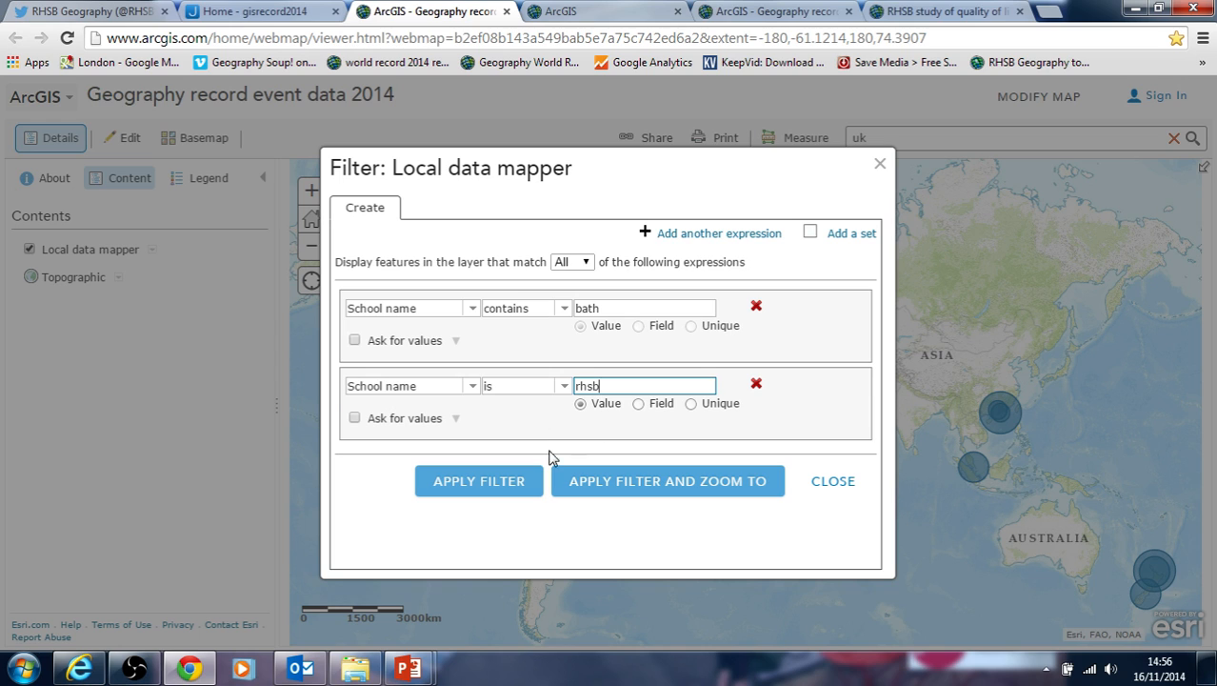
Set the filter to match any of the expressions and apply it to the layer.
left_click(584, 266)
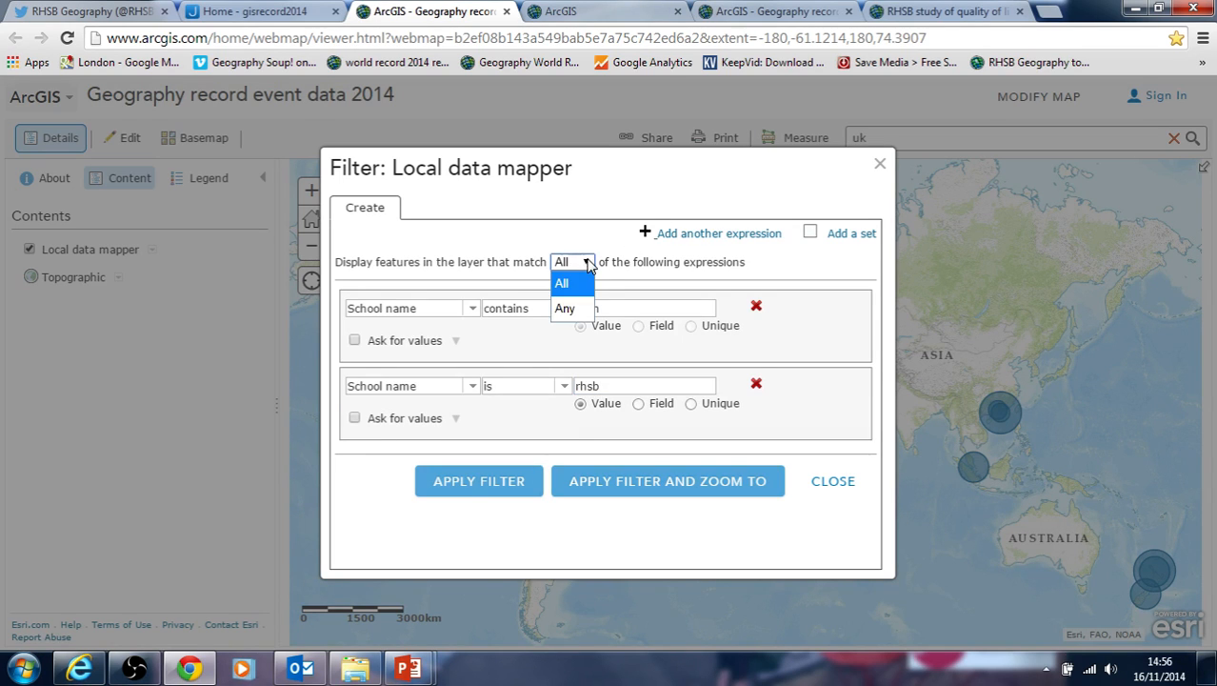
left_click(581, 307)
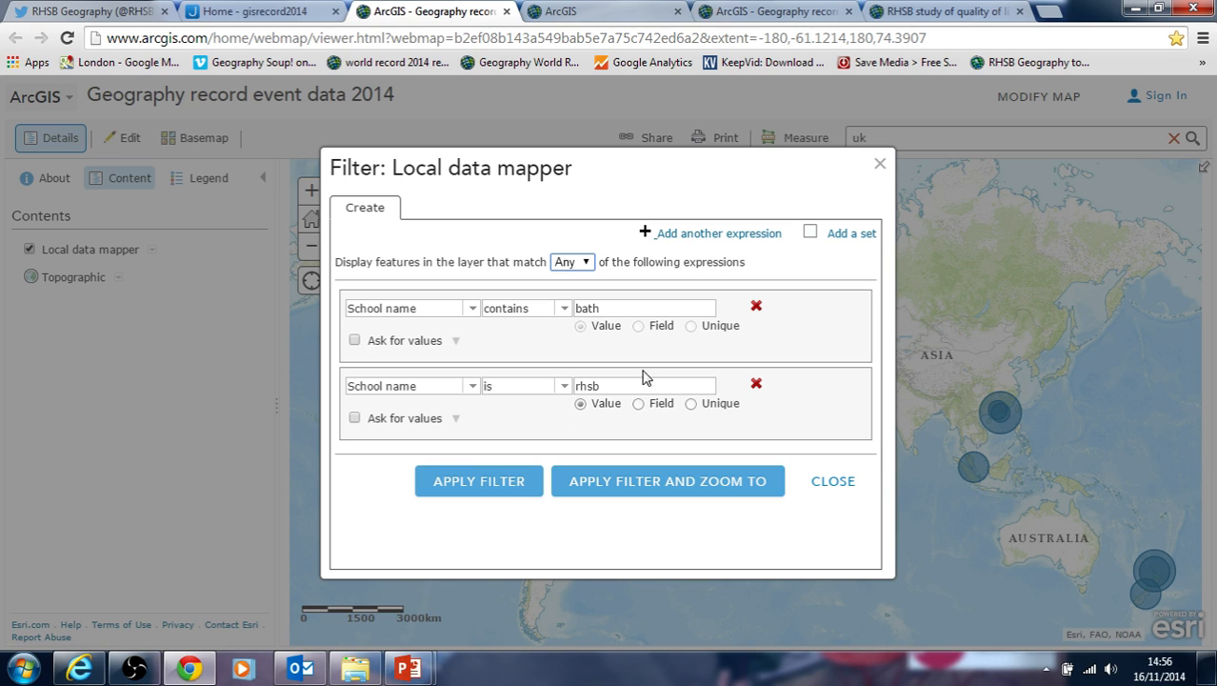
left_click(476, 482)
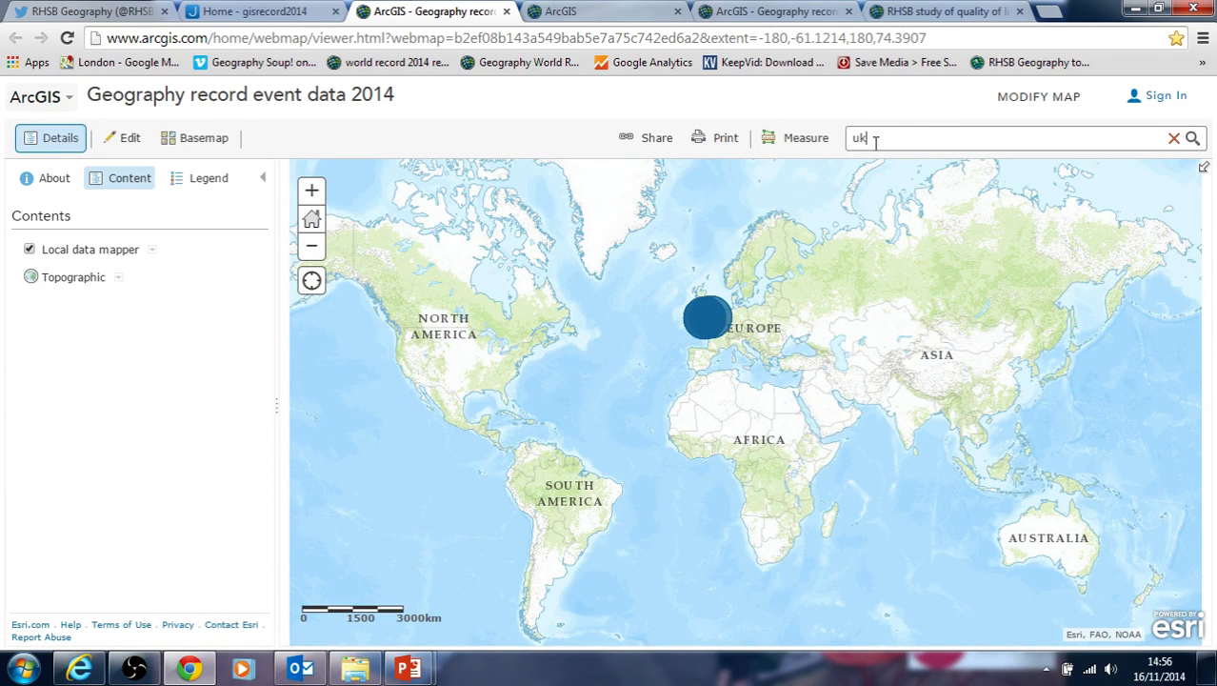
Search the map for "bath", dismiss the location pop-up and centre the view on the filtered points.
left_click_drag(876, 141, 705, 137)
type("bath")
key("Return")
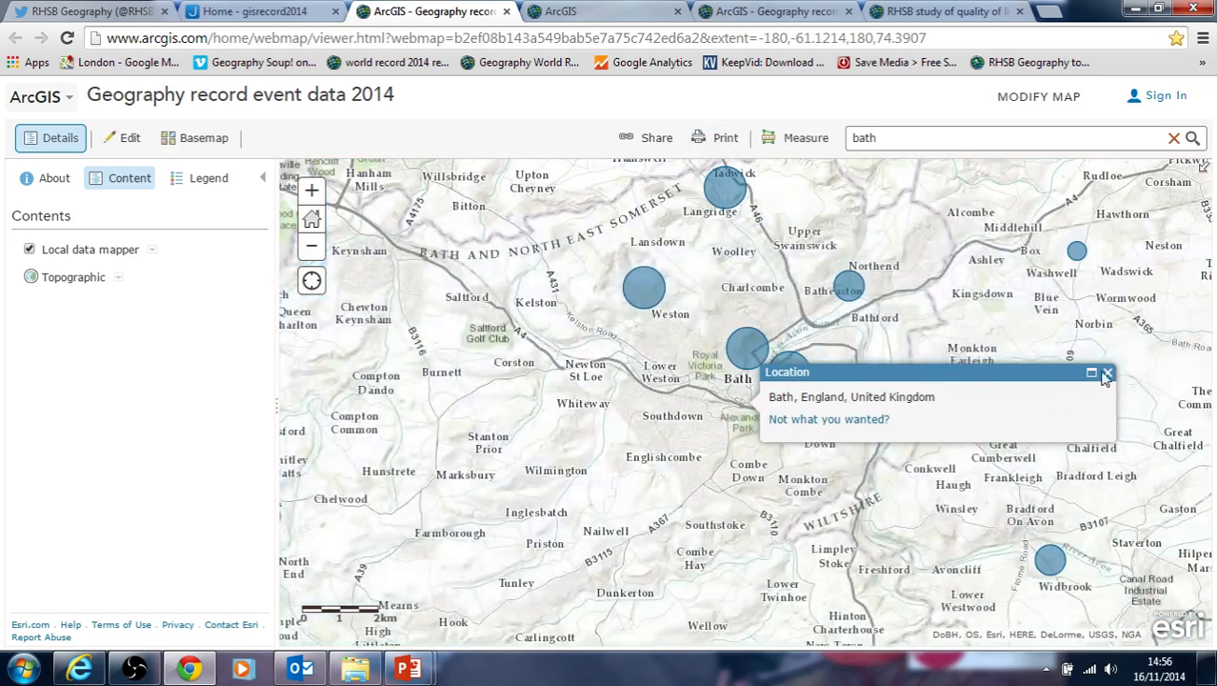
left_click(1107, 373)
left_click_drag(836, 322, 792, 383)
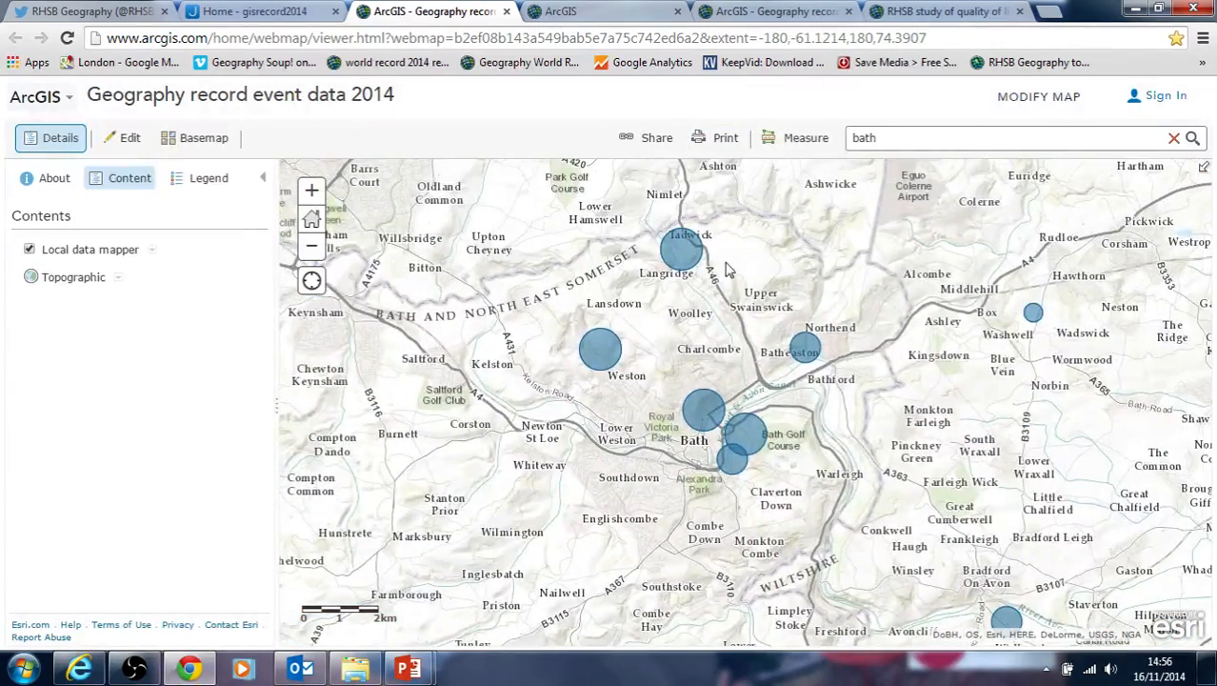
Inspect the school name and ratings of the data point near Tadwick and Langridge, and close its pop-up.
left_click(686, 263)
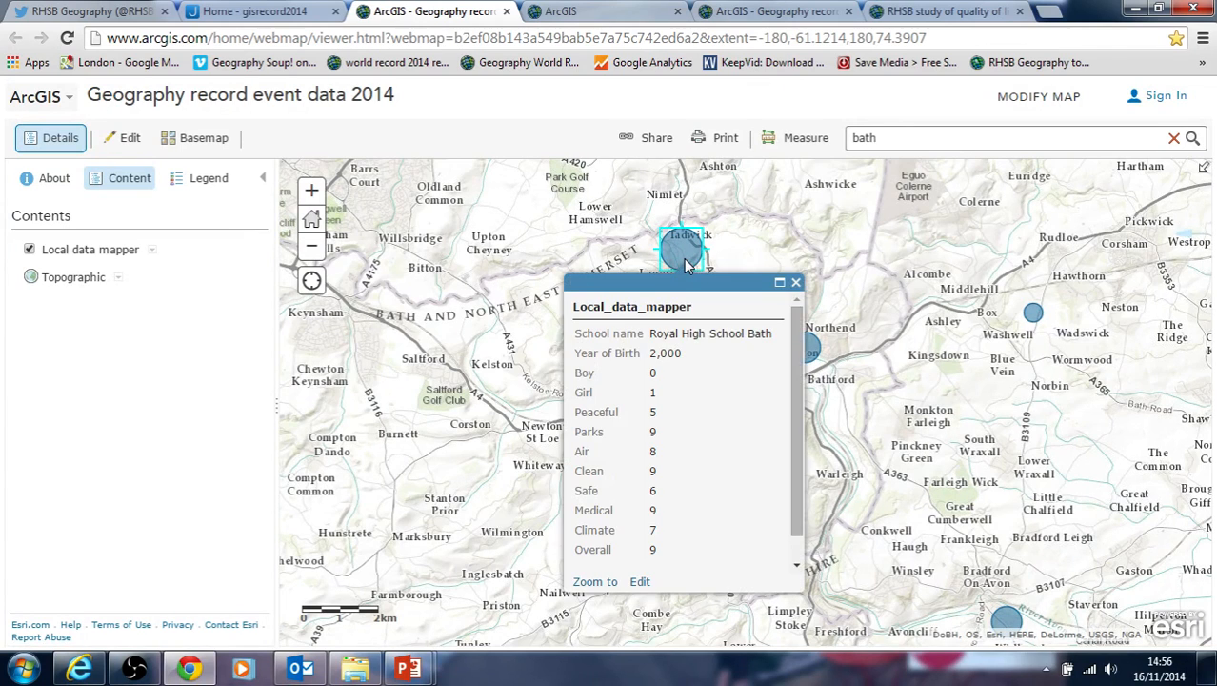
left_click_drag(668, 337, 712, 334)
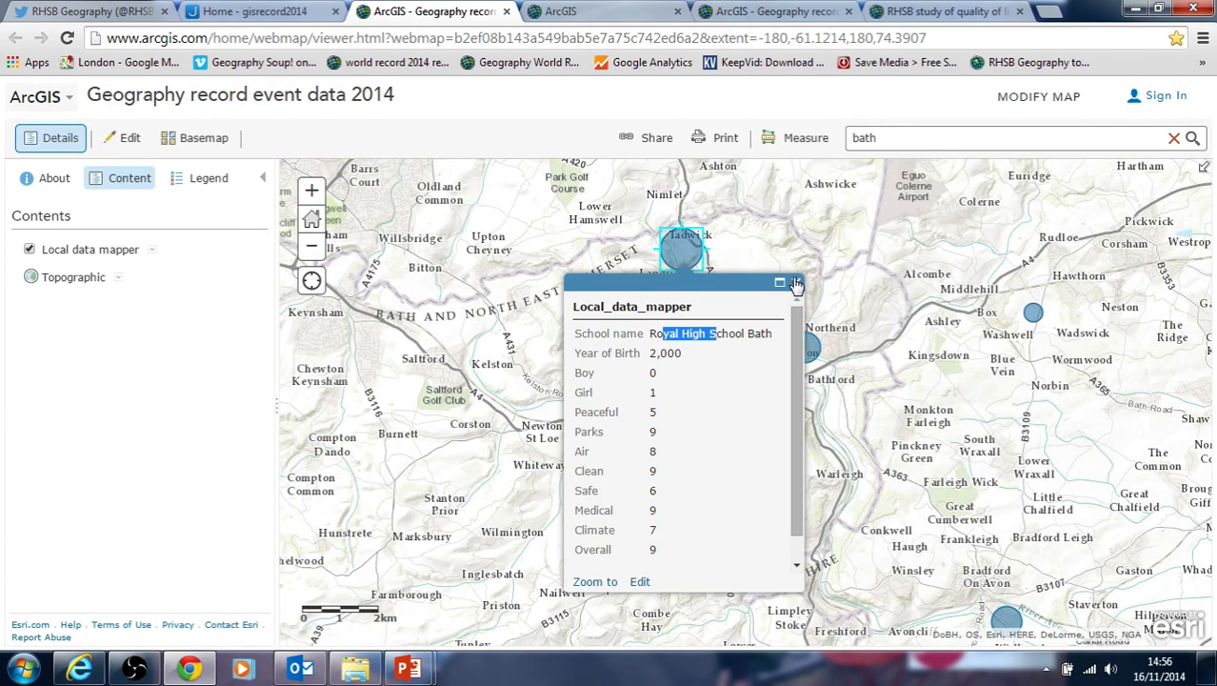
left_click(795, 282)
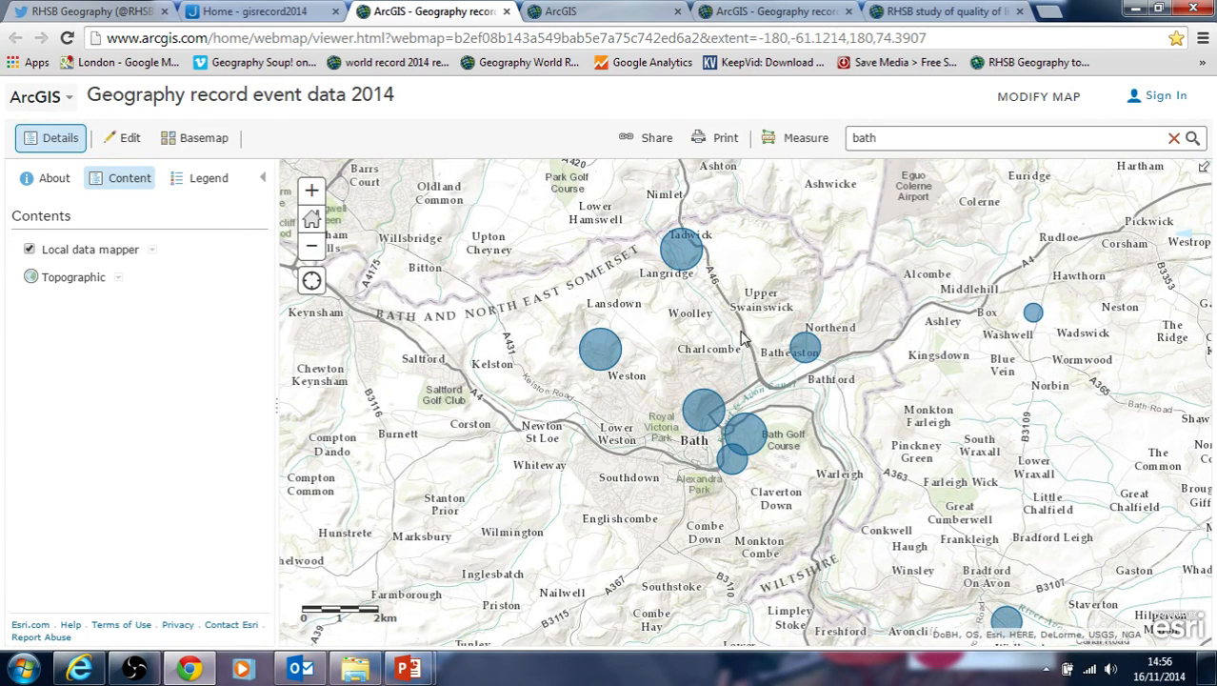